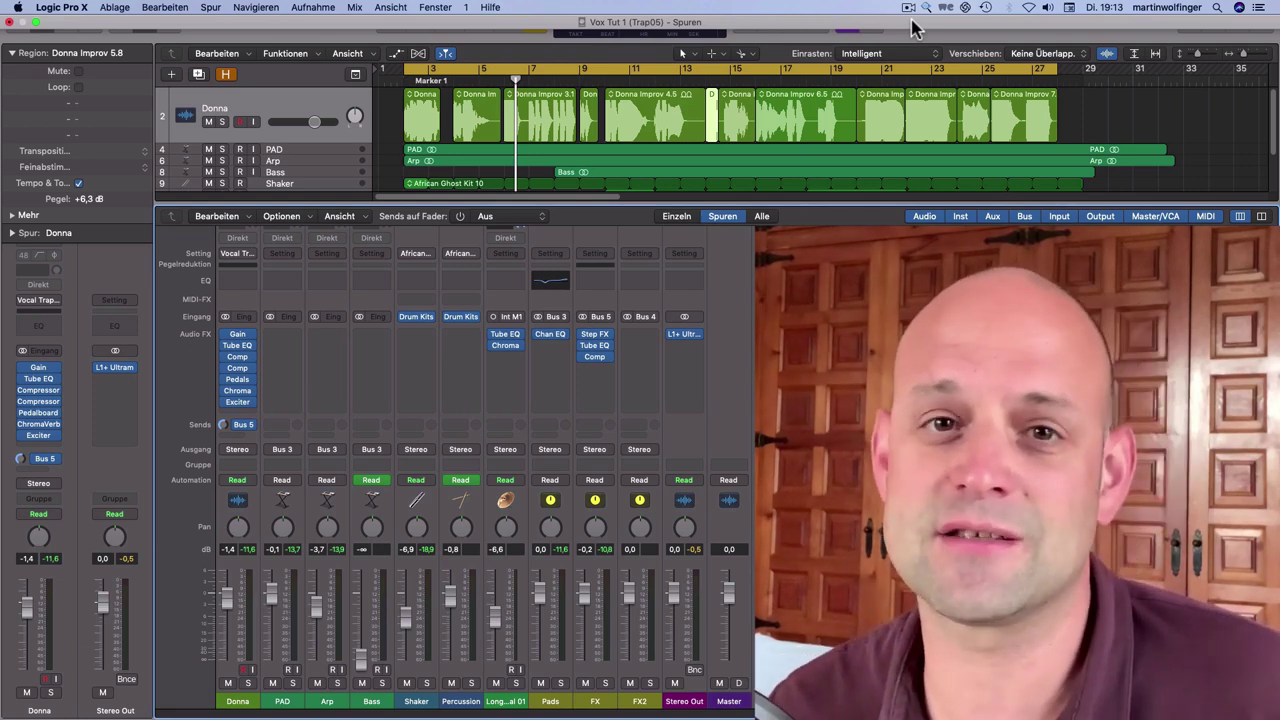
# - Play back the full mix, stop it and reset the FX channel's fader to 0.0 dB
pyautogui.press('space')
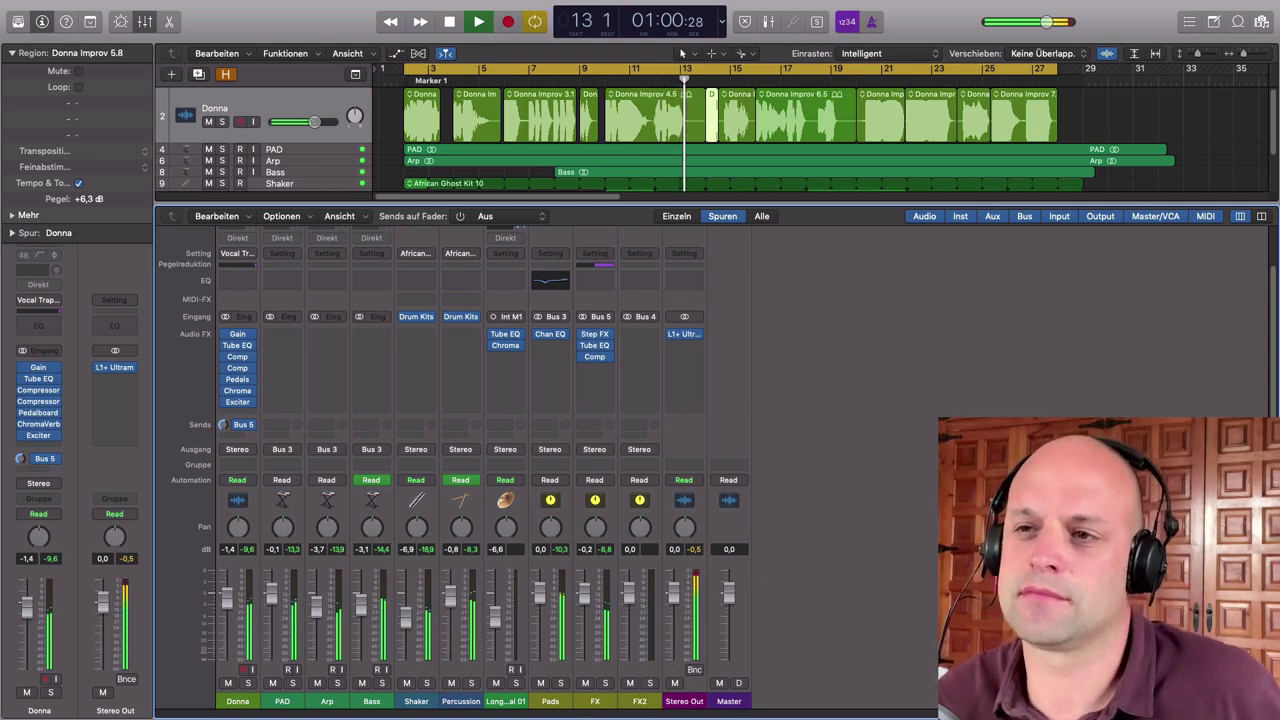
pyautogui.press('space')
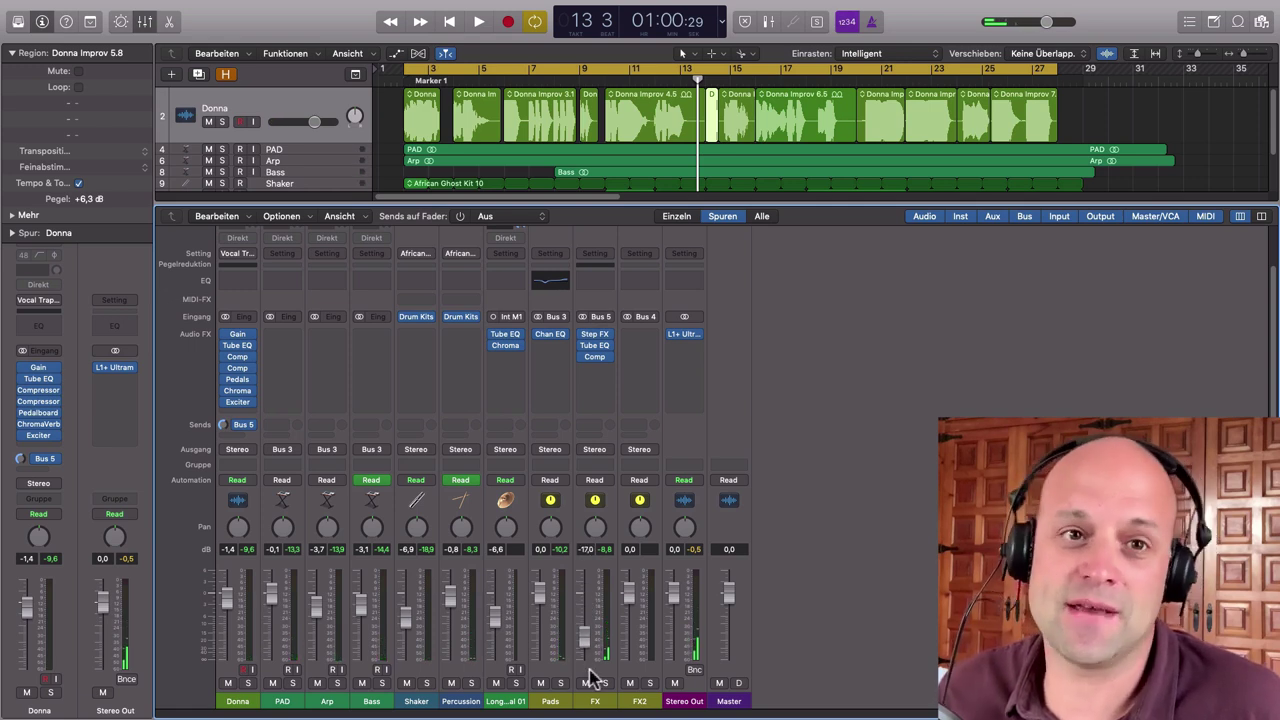
pyautogui.keyDown('alt'); pyautogui.click(586, 639); pyautogui.keyUp('alt')
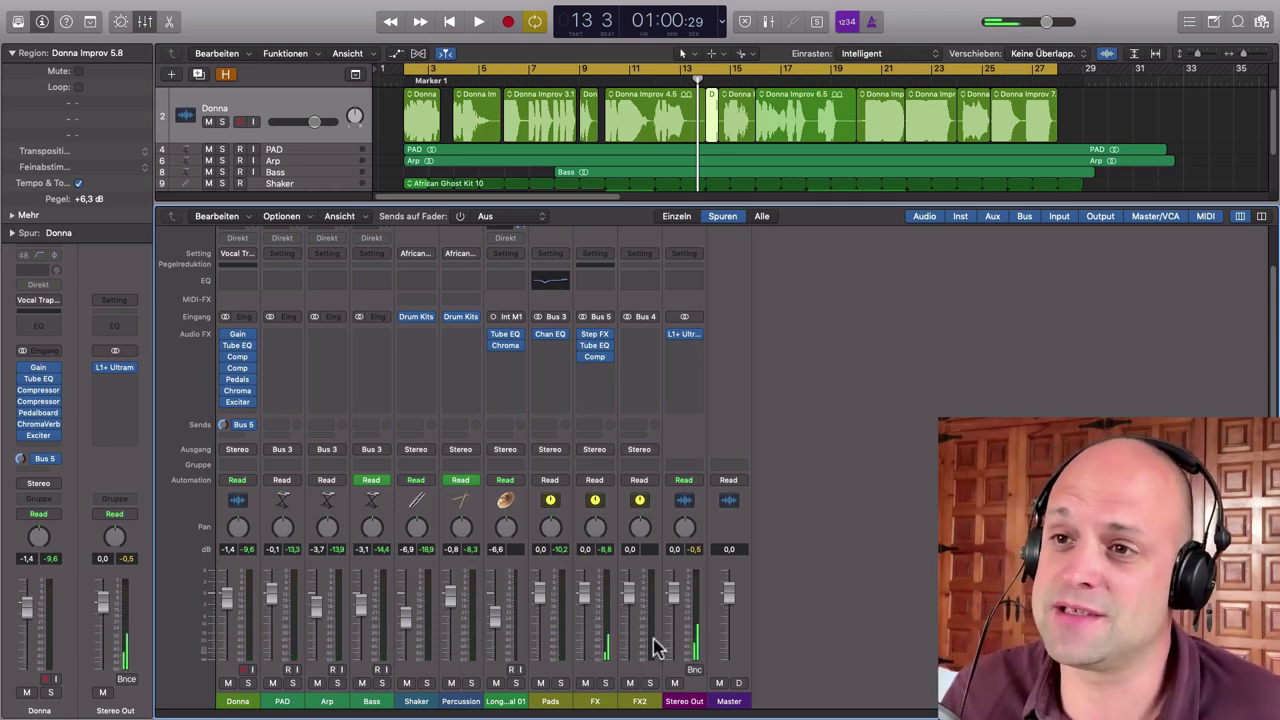
# - Remove the Tube EQ and both Compressor plug-ins from the vocal channel
pyautogui.click(250, 346)
pyautogui.click(255, 368)
pyautogui.click(255, 366)
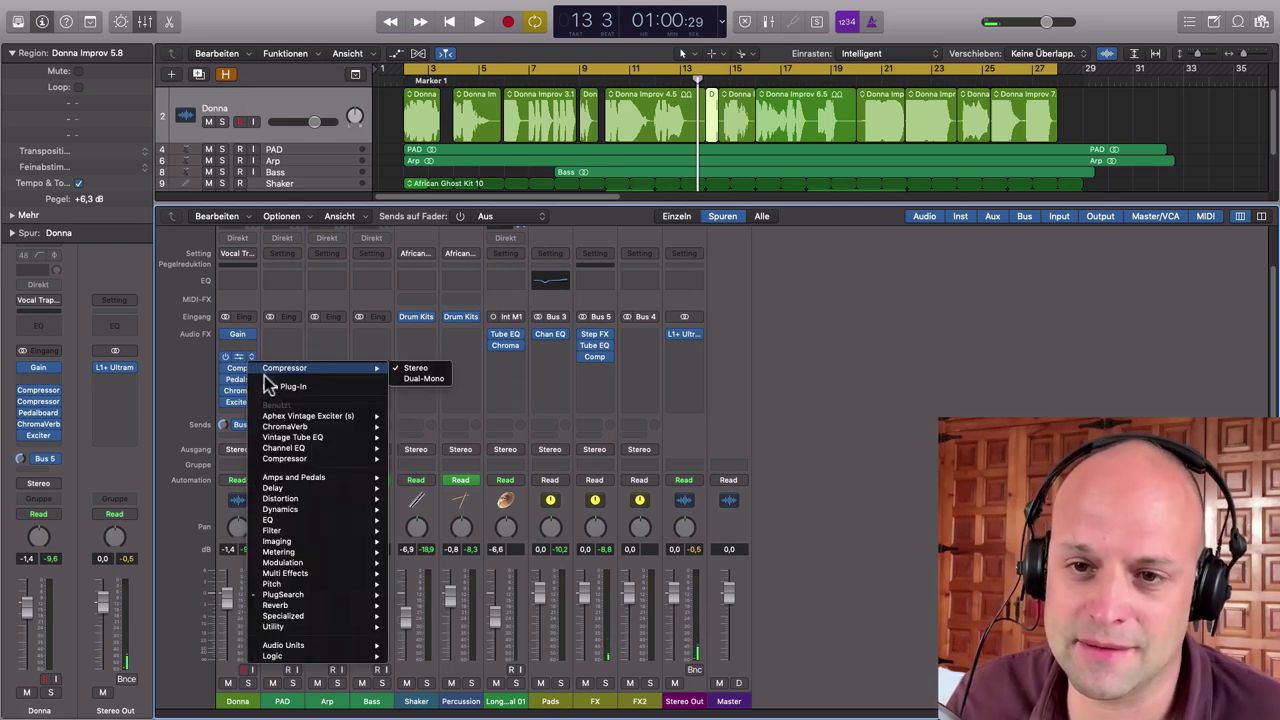
pyautogui.click(262, 383)
pyautogui.click(255, 383)
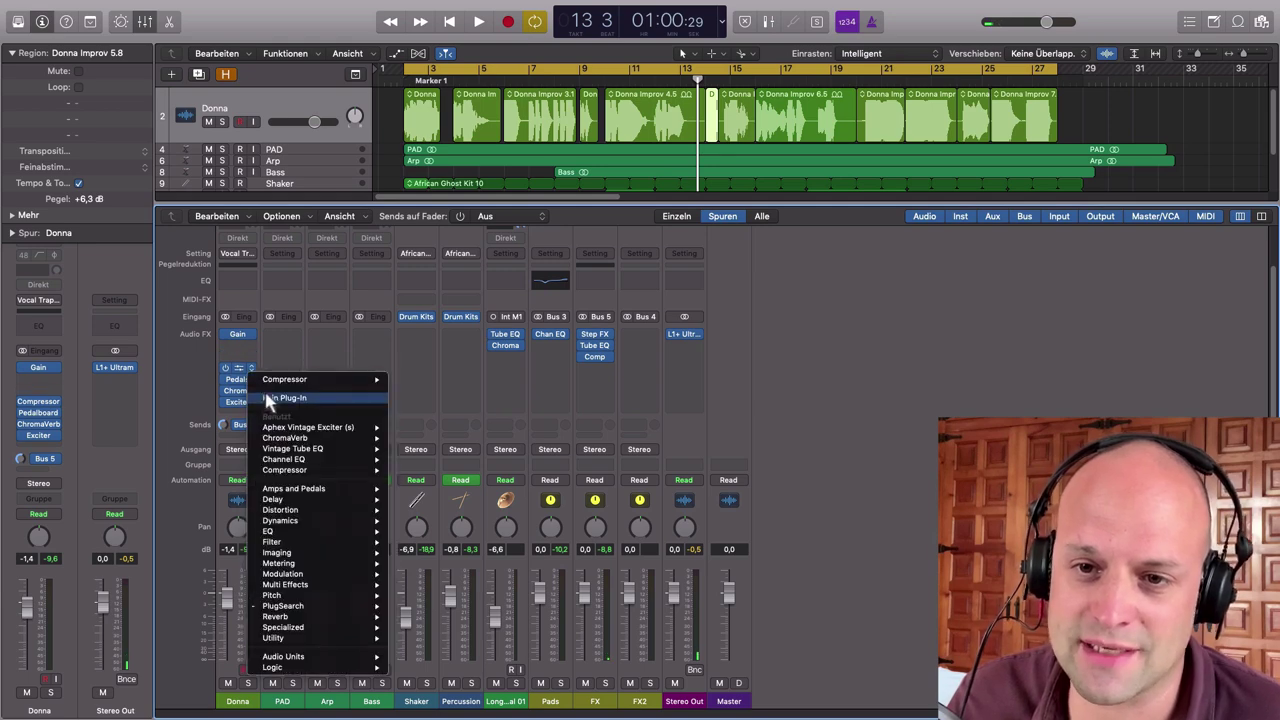
pyautogui.click(262, 397)
# - Remove the Pedalboard, ChromaVerb and Exciter plug-ins and the Bus 5 send from the vocal channel
pyautogui.click(255, 384)
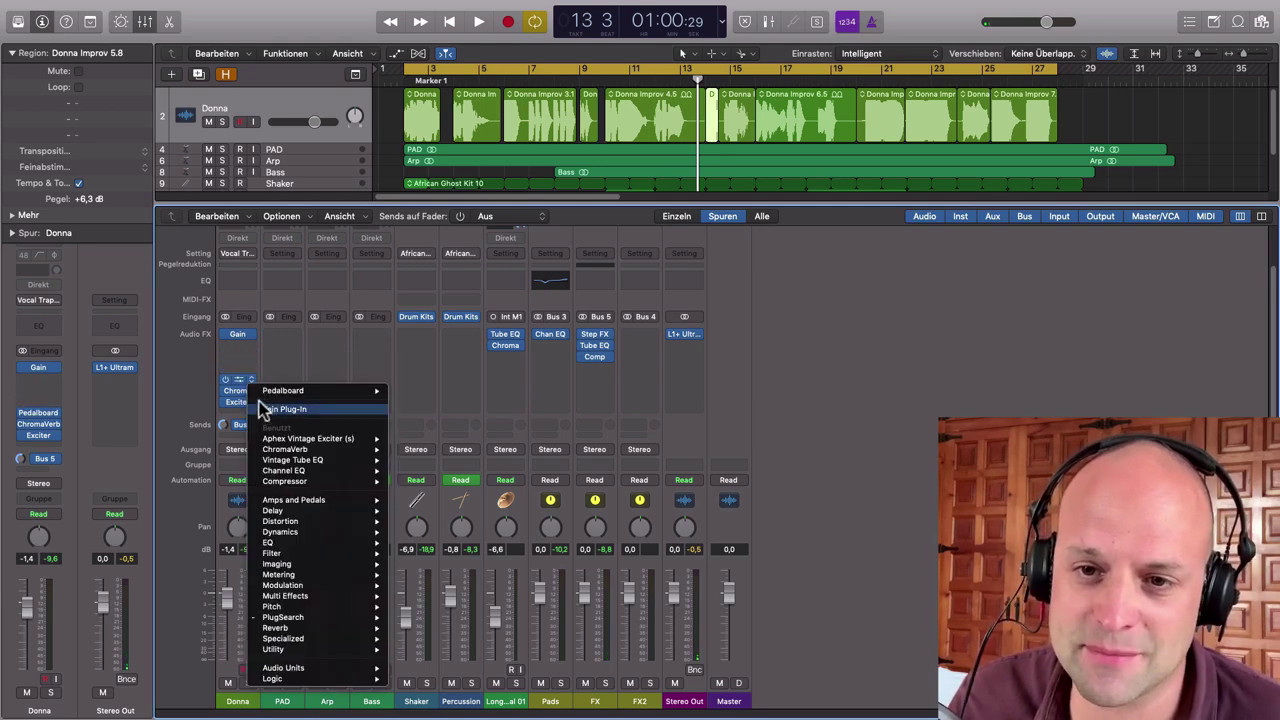
pyautogui.click(260, 404)
pyautogui.click(255, 392)
pyautogui.click(276, 420)
pyautogui.click(255, 401)
pyautogui.click(277, 437)
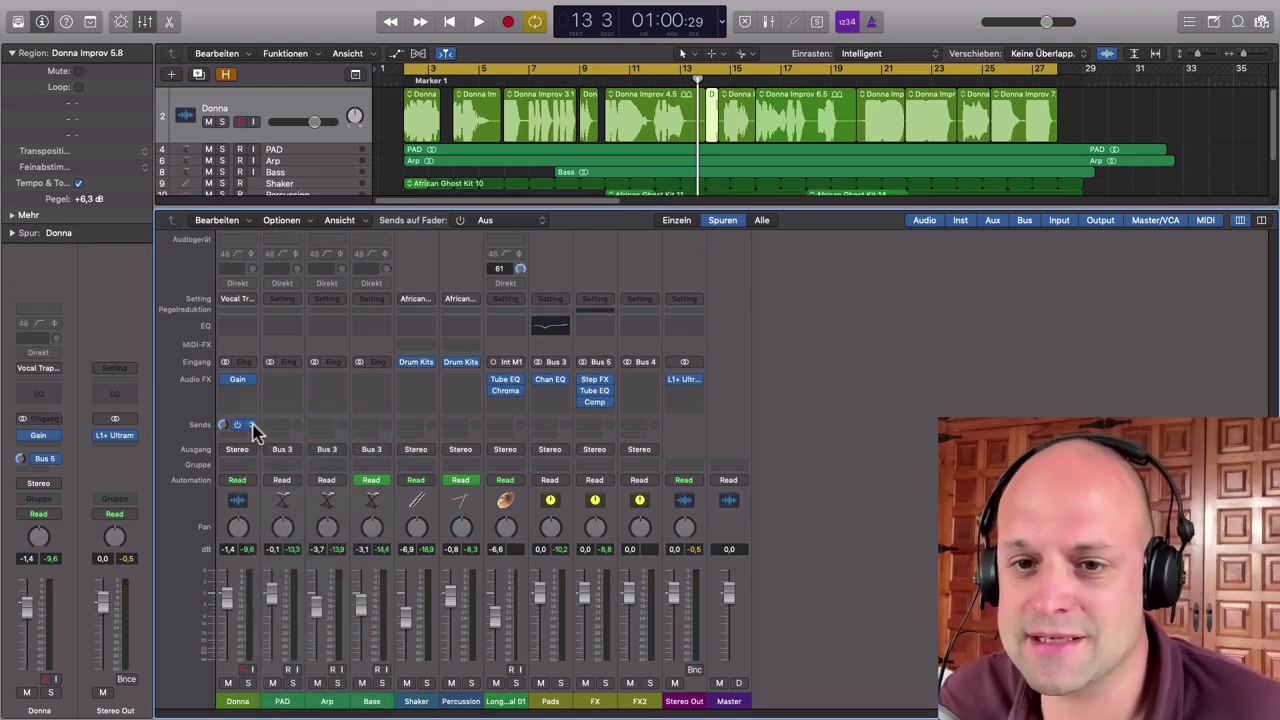
pyautogui.click(250, 425)
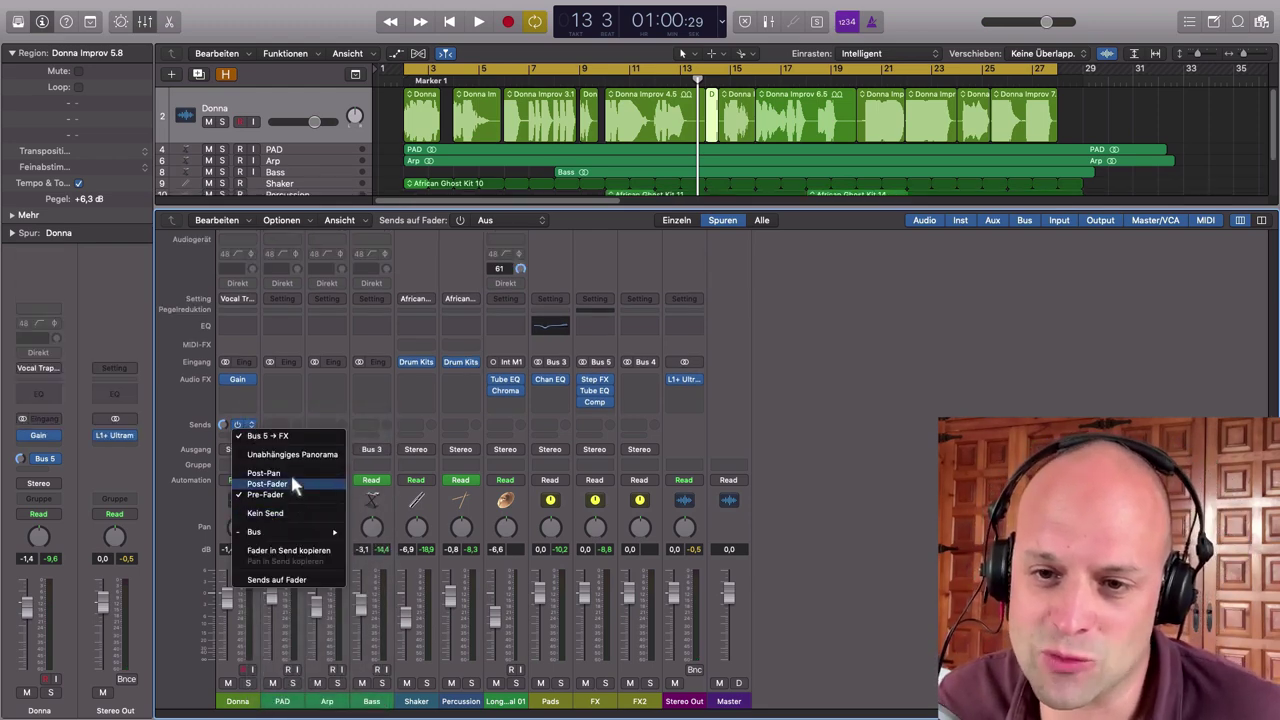
pyautogui.click(287, 513)
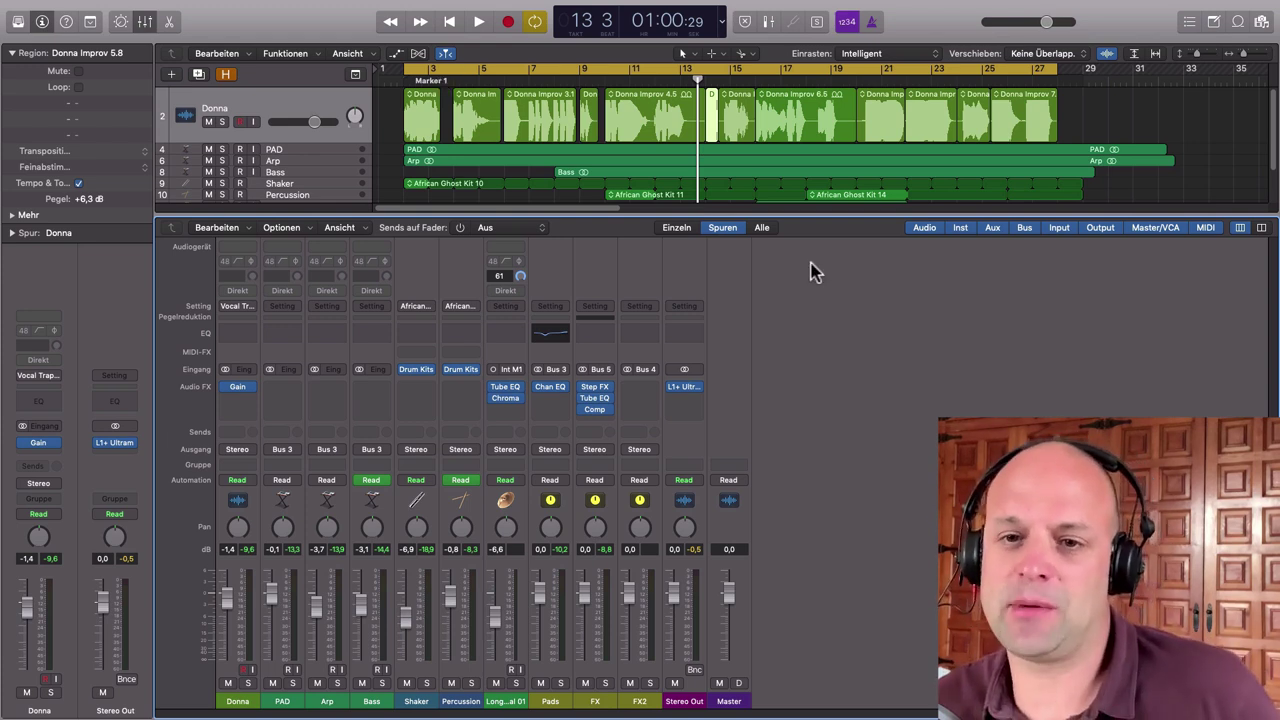
# - Check the settings of the Gain plug-in on the vocal channel and close it
pyautogui.click(240, 387)
pyautogui.moveTo(183, 28); pyautogui.dragTo(380, 114)
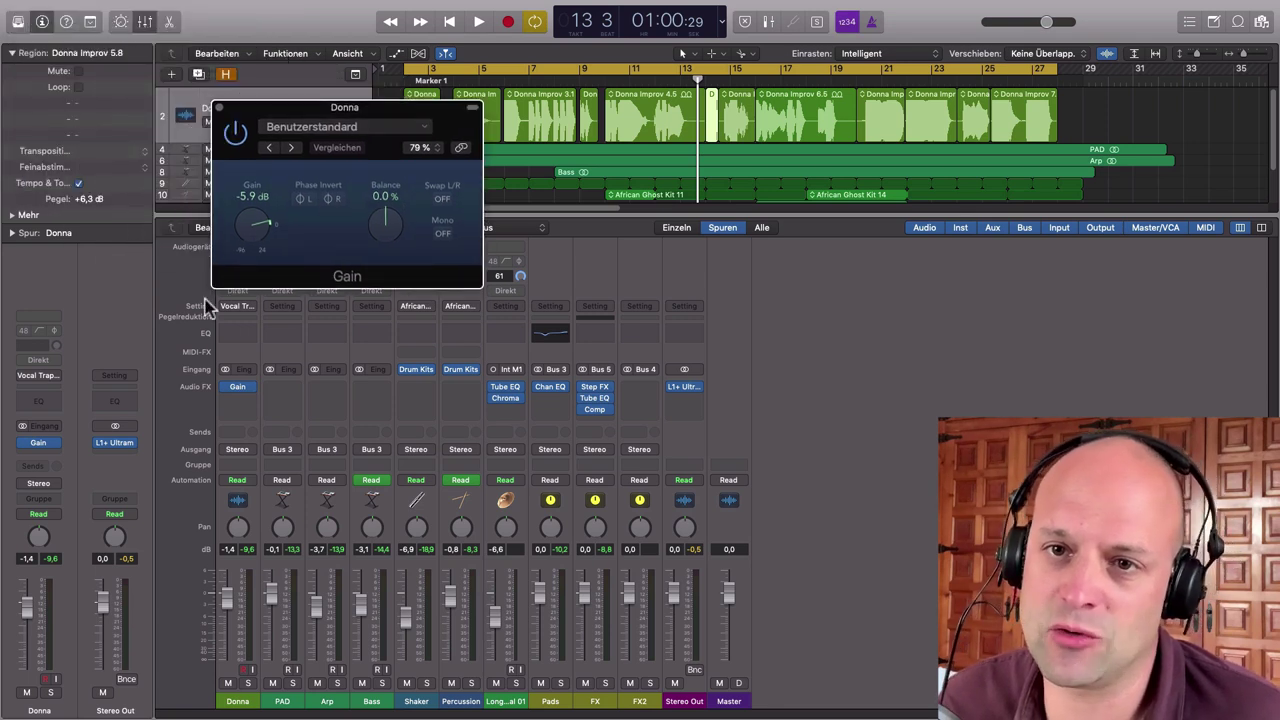
pyautogui.click(219, 109)
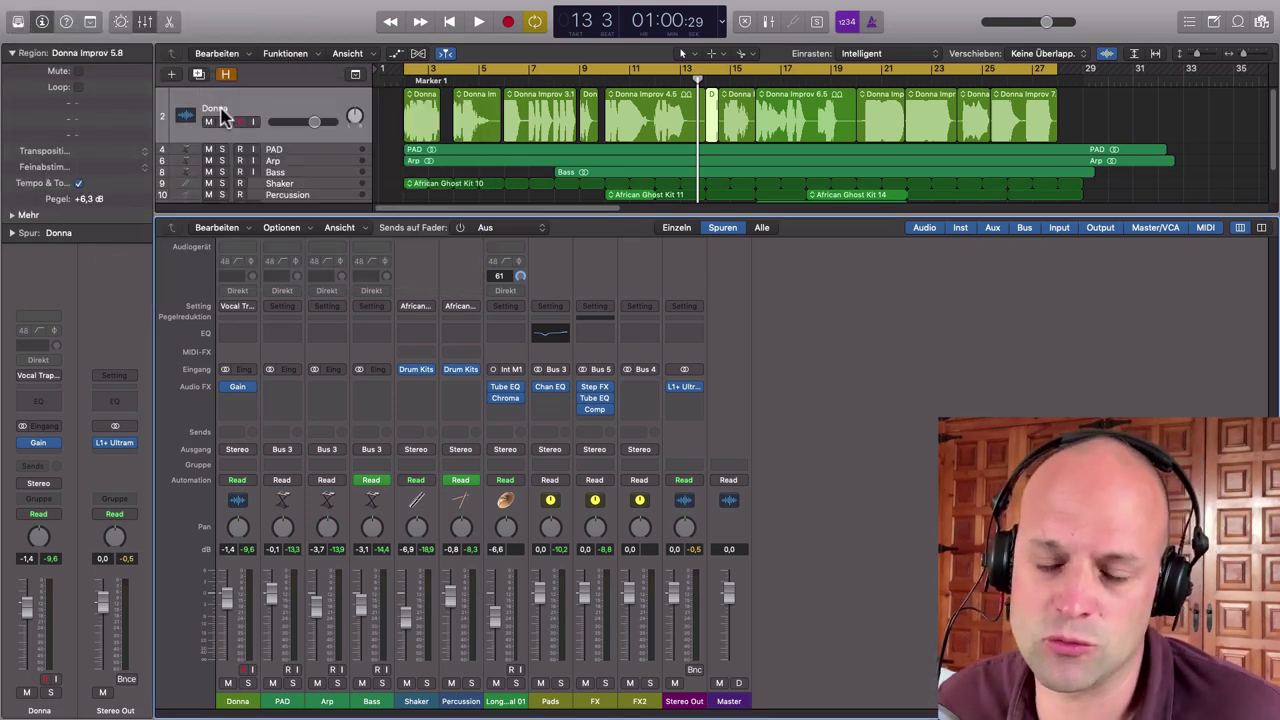
# - Insert a stereo Vintage Tube EQ after Gain on the vocal channel and switch off both of its EQ sections
pyautogui.click(246, 401)
pyautogui.moveTo(300, 452)
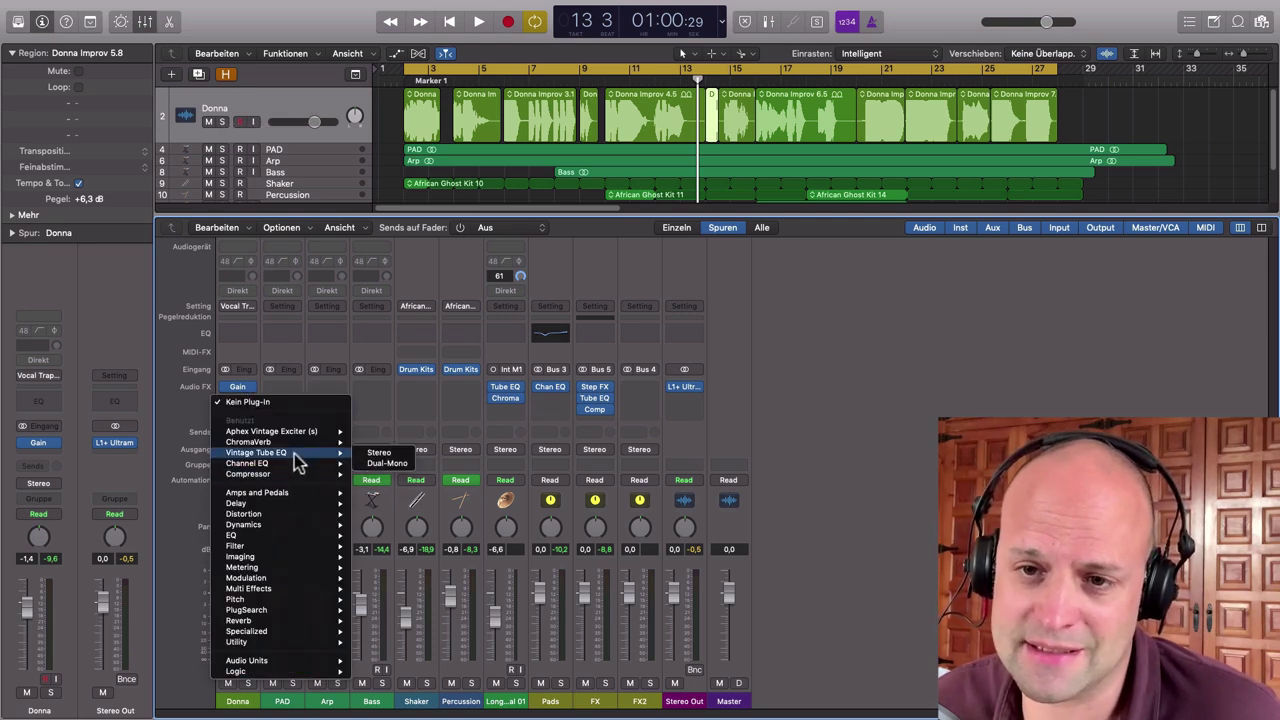
pyautogui.click(398, 452)
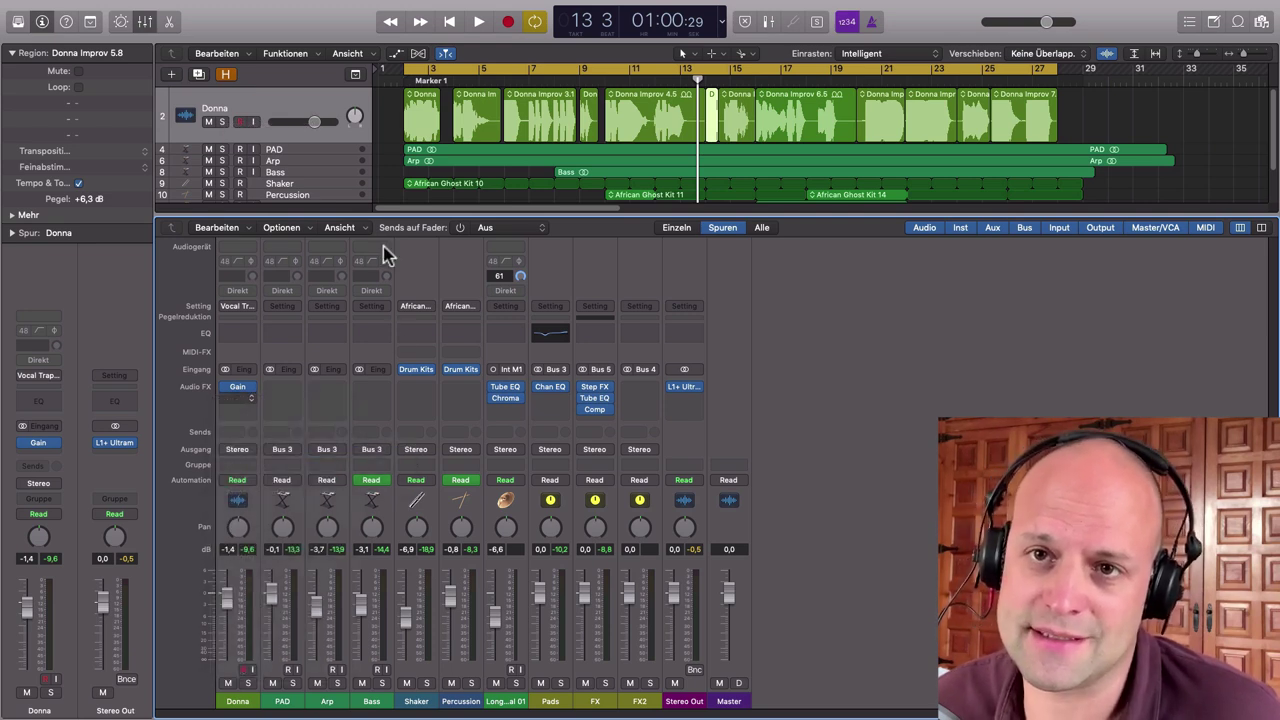
pyautogui.moveTo(380, 22); pyautogui.dragTo(899, 181)
pyautogui.click(595, 510)
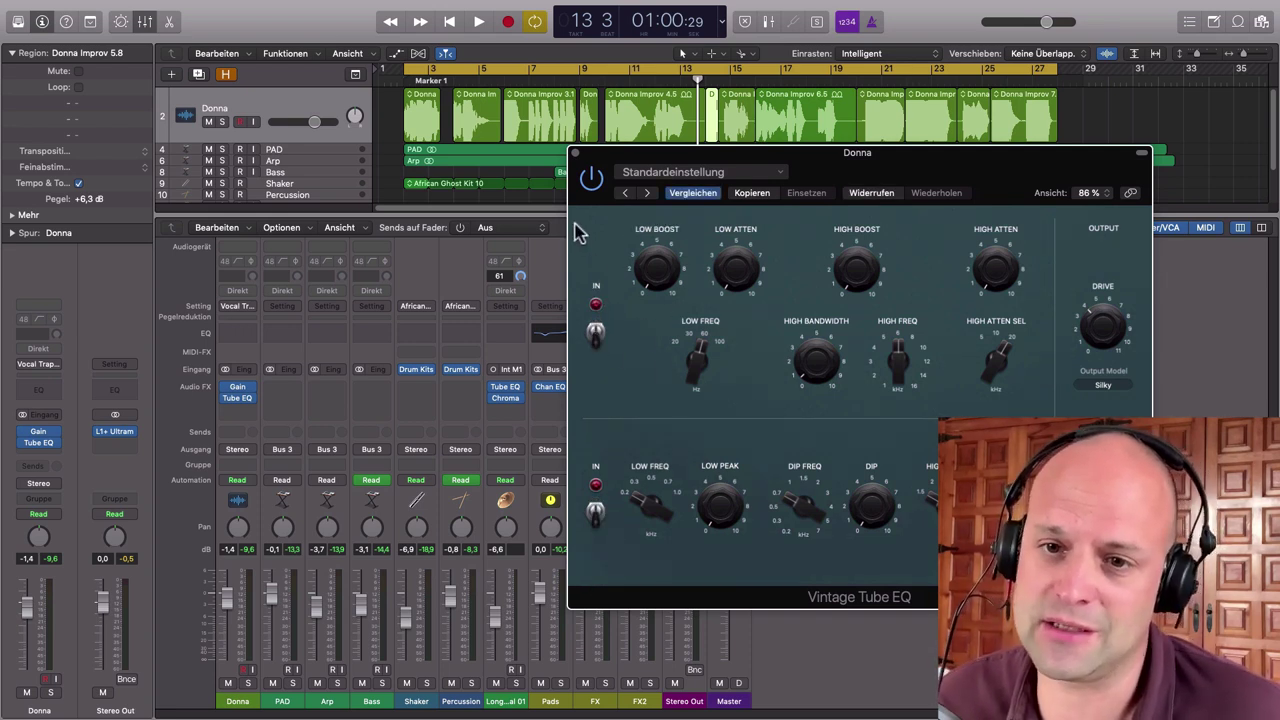
# - Bypass the Vintage Tube EQ and solo the vocal track while playing the song to hear the dry voice
pyautogui.click(226, 399)
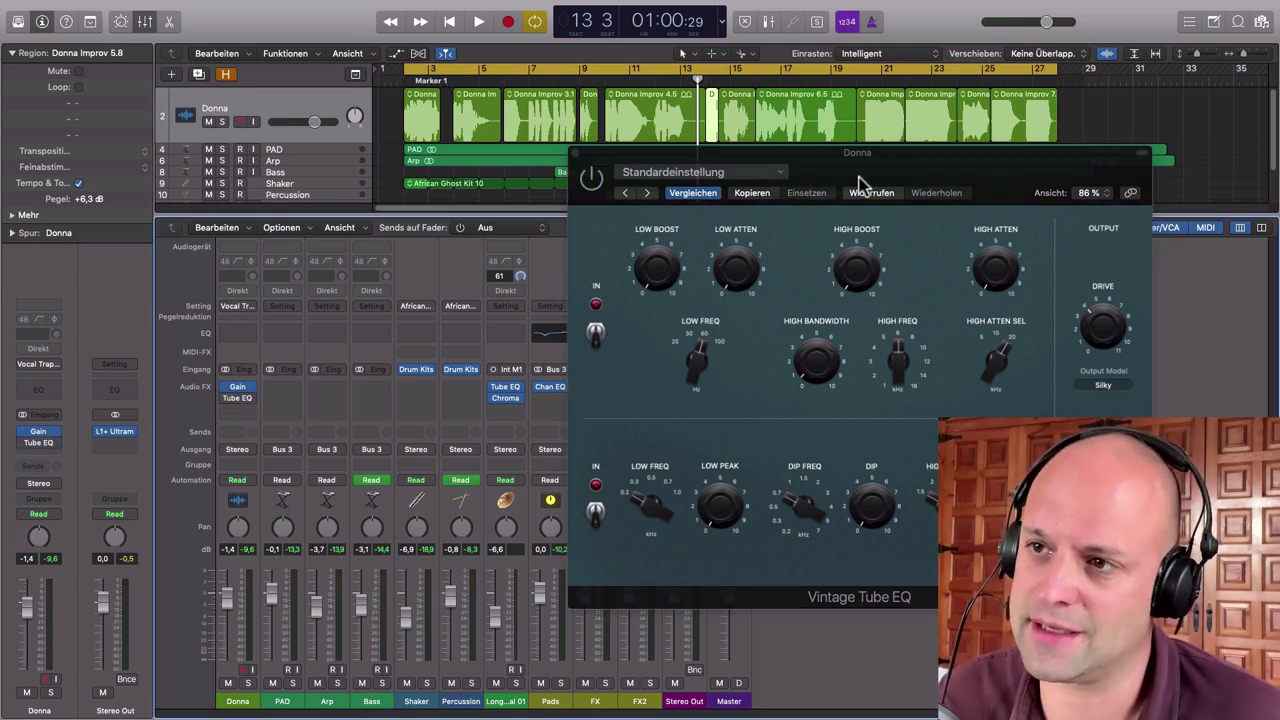
pyautogui.moveTo(848, 185); pyautogui.dragTo(737, 178)
pyautogui.press('space')
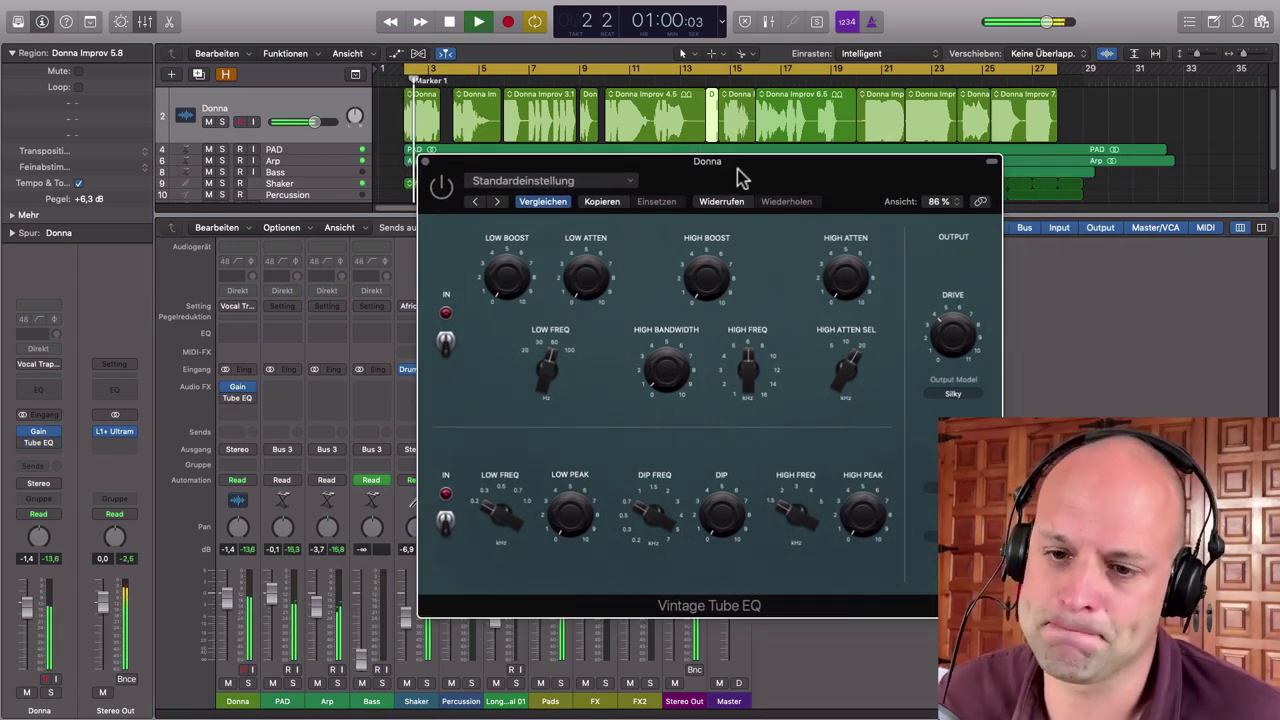
pyautogui.click(250, 690)
pyautogui.click(249, 684)
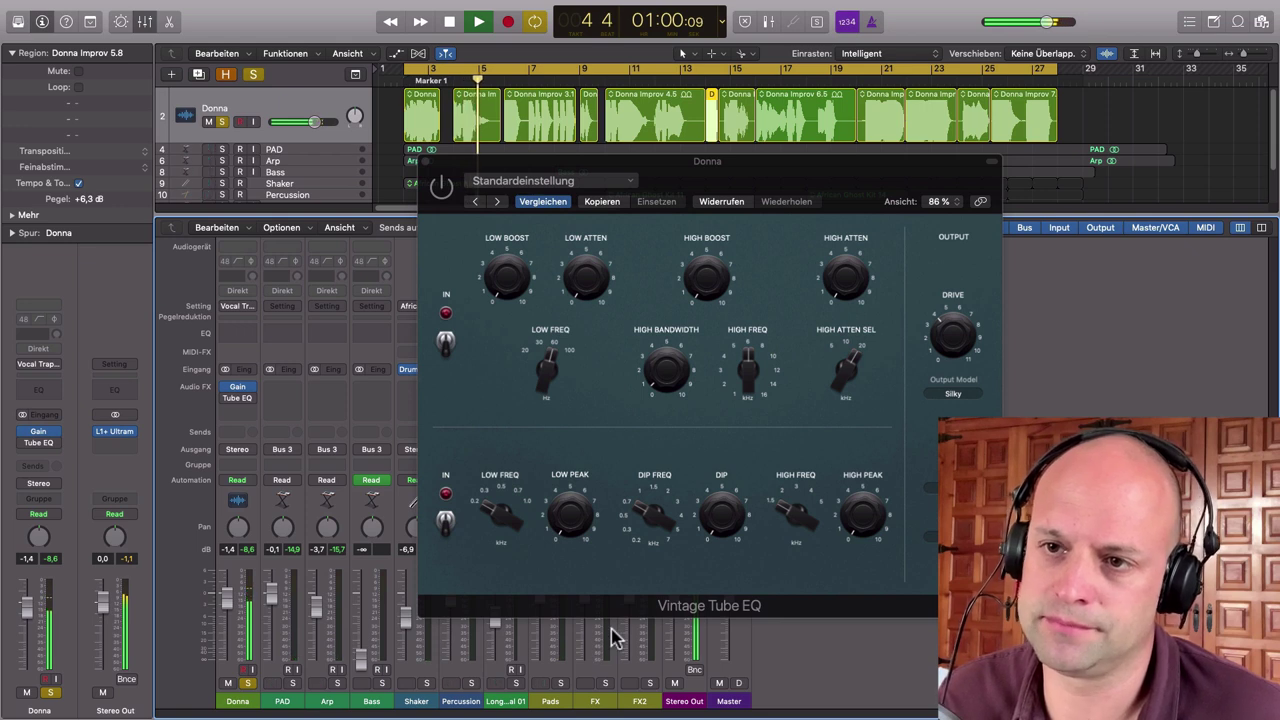
pyautogui.press('space')
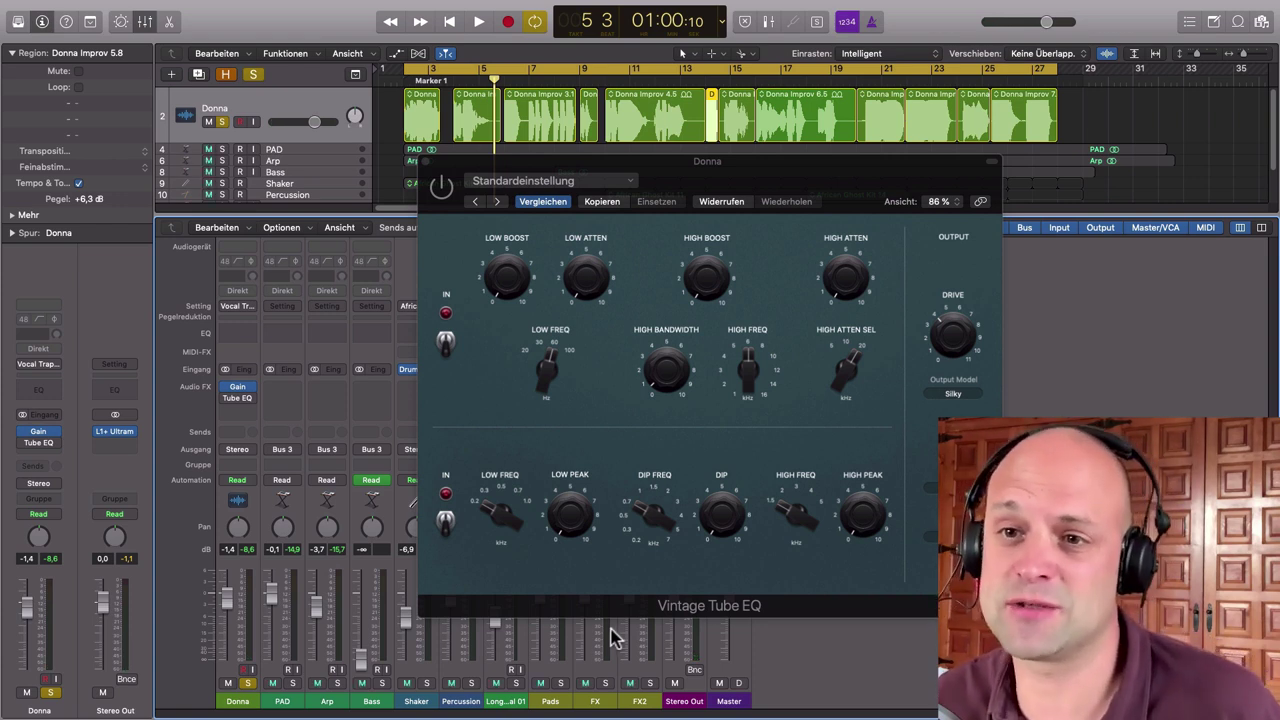
# - Turn off cycle mode and re-enable the Vintage Tube EQ with its upper section switched on
pyautogui.moveTo(684, 188); pyautogui.dragTo(688, 186)
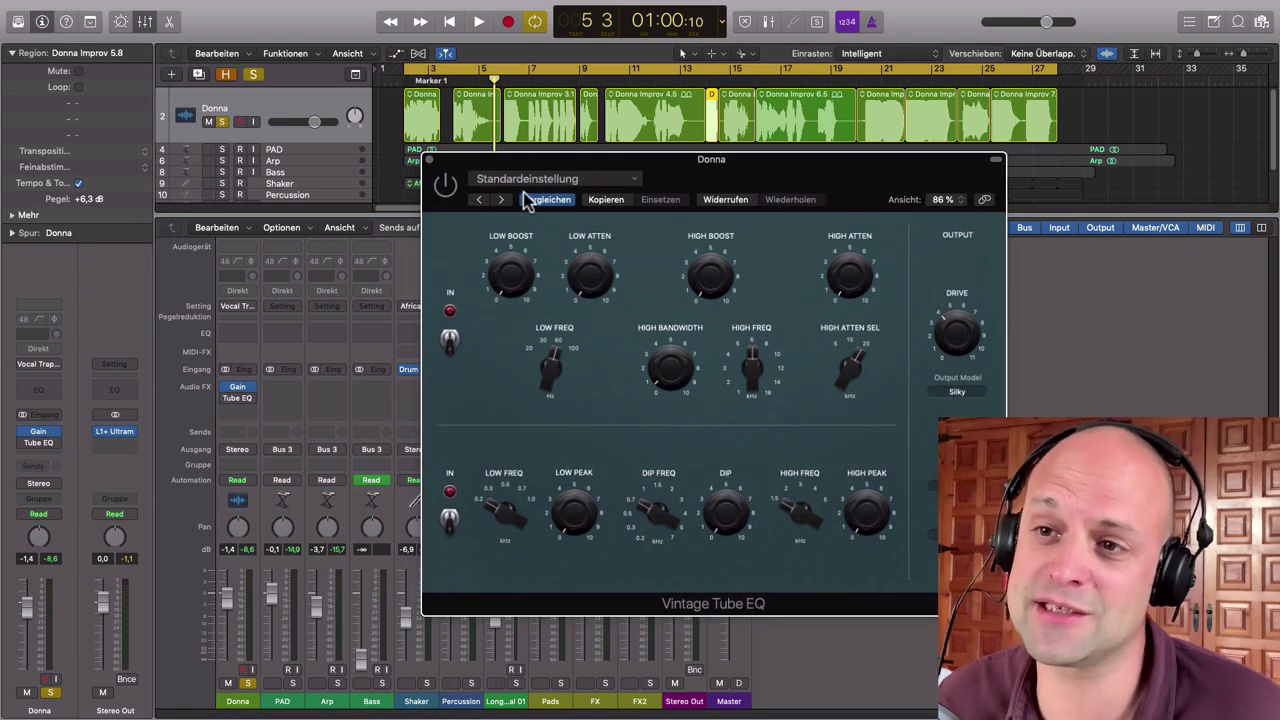
pyautogui.click(449, 73)
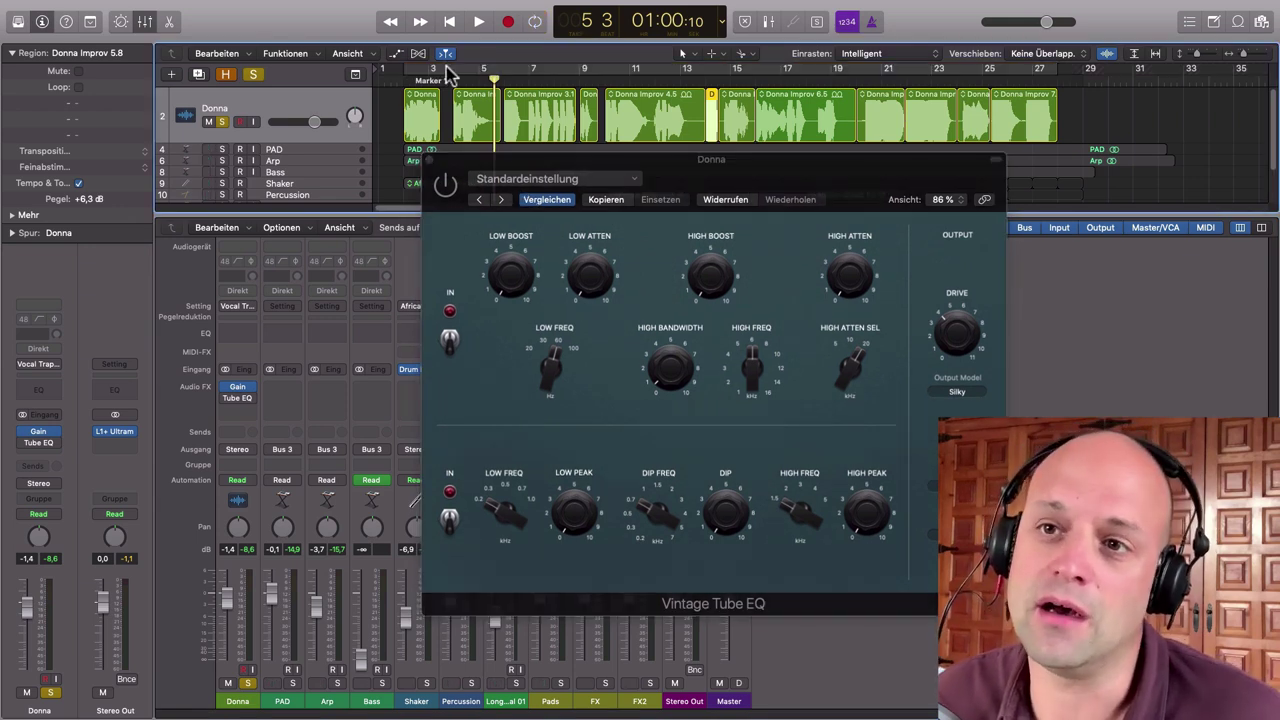
pyautogui.click(447, 186)
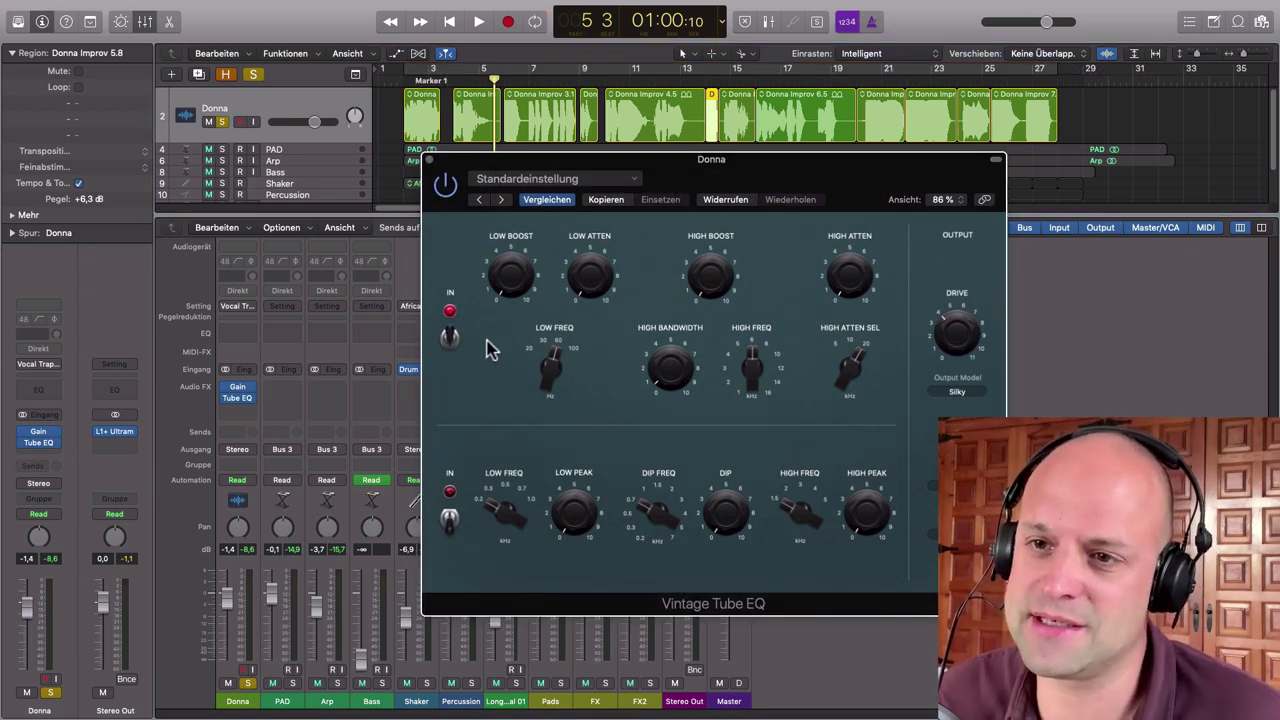
# - Raise the low frequency of the Vintage Tube EQ and set its Low Atten to 6.0
pyautogui.moveTo(557, 380)
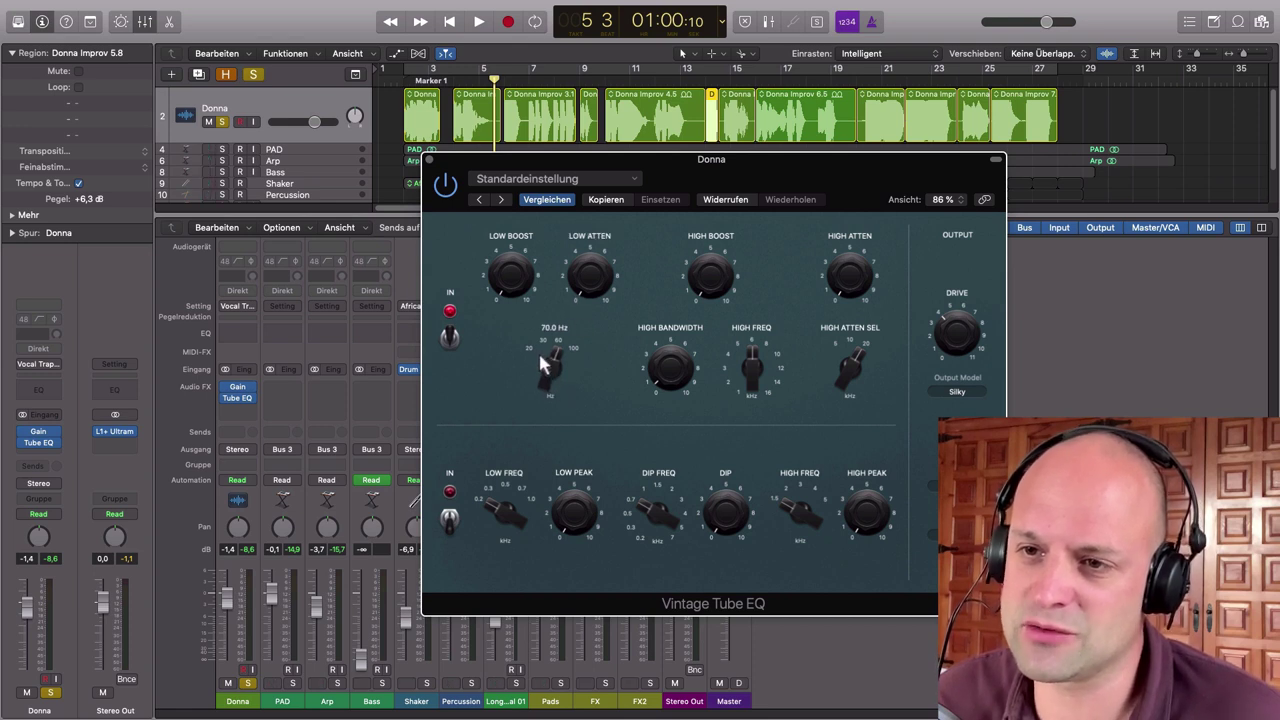
pyautogui.moveTo(593, 284); pyautogui.dragTo(538, 196)
pyautogui.moveTo(593, 284); pyautogui.dragTo(592, 280)
pyautogui.moveTo(547, 373)
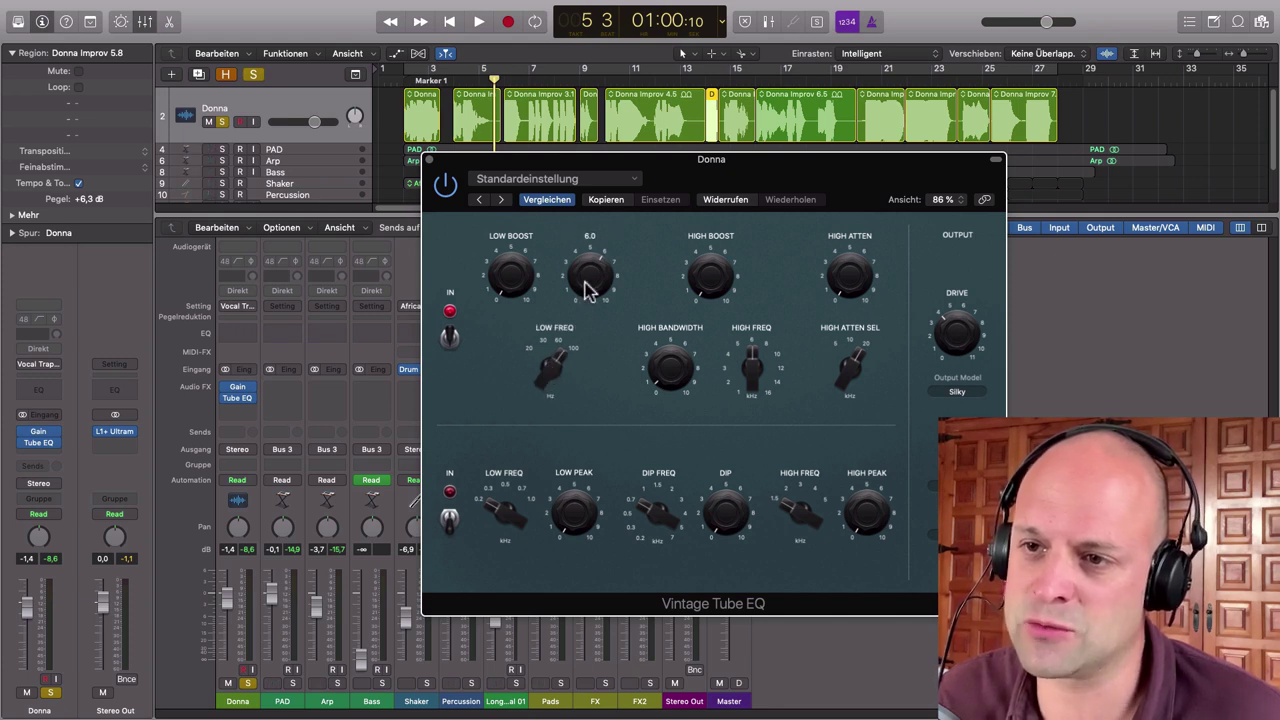
# - Set the EQ's High Bandwidth to the maximum of 10 and High Freq to about 7.7 kHz
pyautogui.moveTo(670, 385)
pyautogui.moveTo(670, 382); pyautogui.dragTo(602, 113)
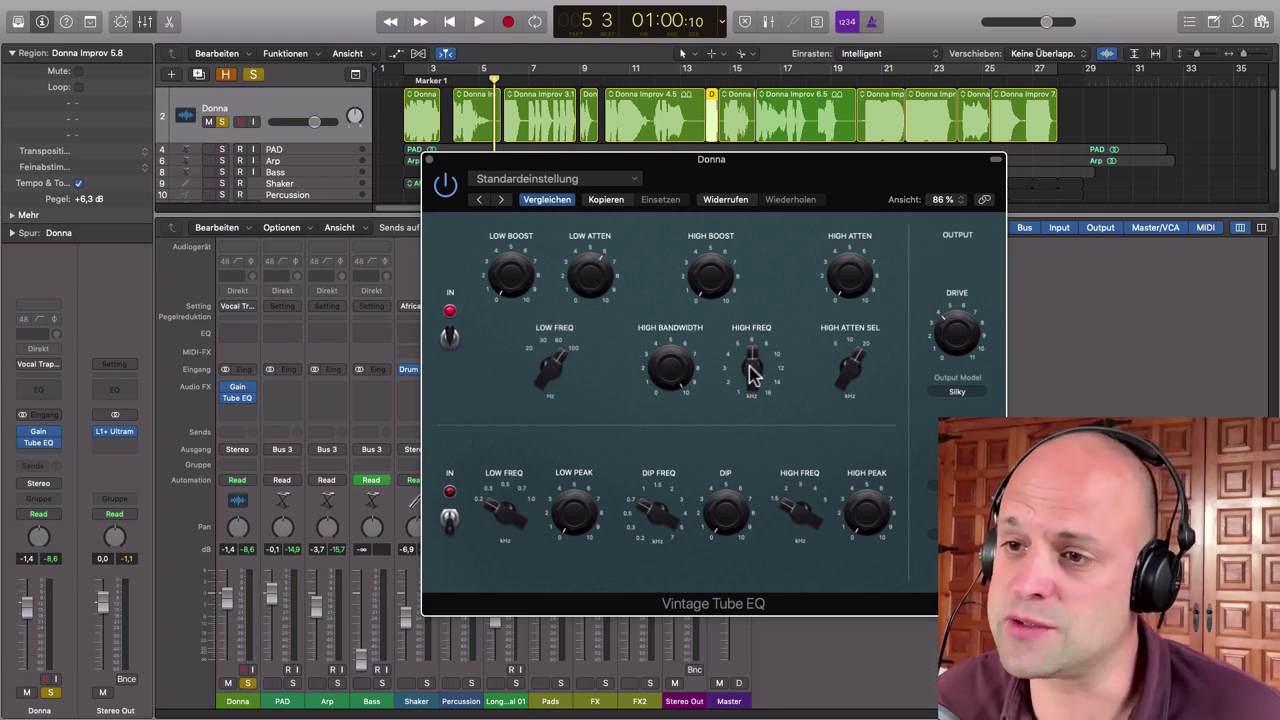
pyautogui.moveTo(748, 371)
pyautogui.mouseDown()
pyautogui.moveTo(733, 345)
pyautogui.moveTo(745, 378)
pyautogui.mouseUp()
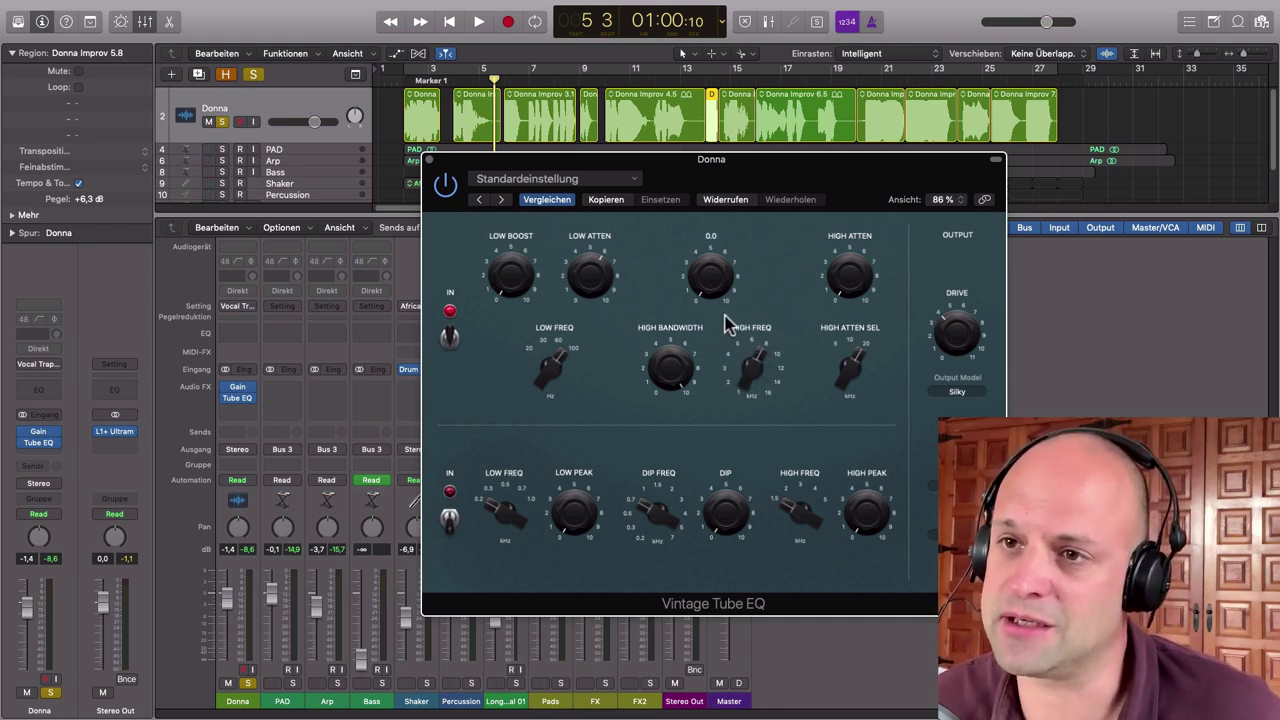
# - Play the soloed vocal and set the EQ's High Boost to 7.7 while listening
pyautogui.press('space')
pyautogui.moveTo(716, 282)
pyautogui.mouseDown()
pyautogui.moveTo(676, 212)
pyautogui.moveTo(714, 285)
pyautogui.moveTo(708, 268)
pyautogui.mouseUp()
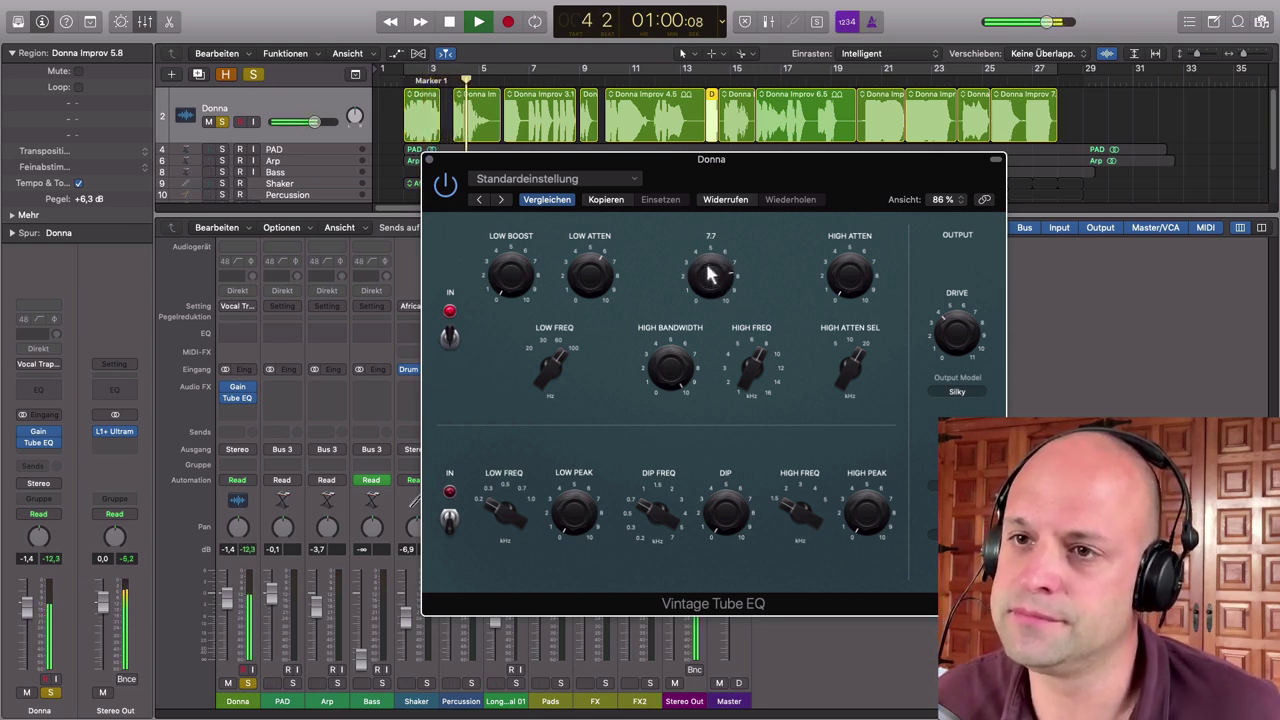
pyautogui.click(507, 81)
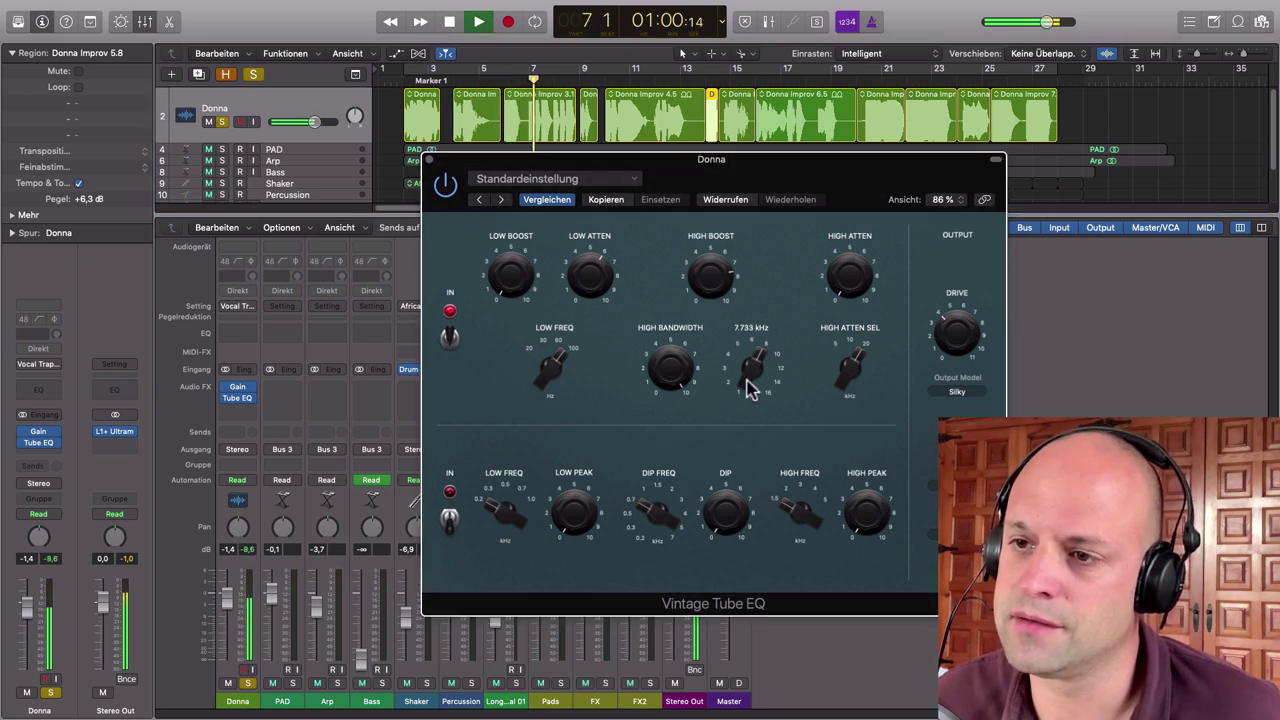
# - Compare the soloed vocal with the Vintage Tube EQ bypassed and enabled, leave it on and close its window
pyautogui.click(446, 188)
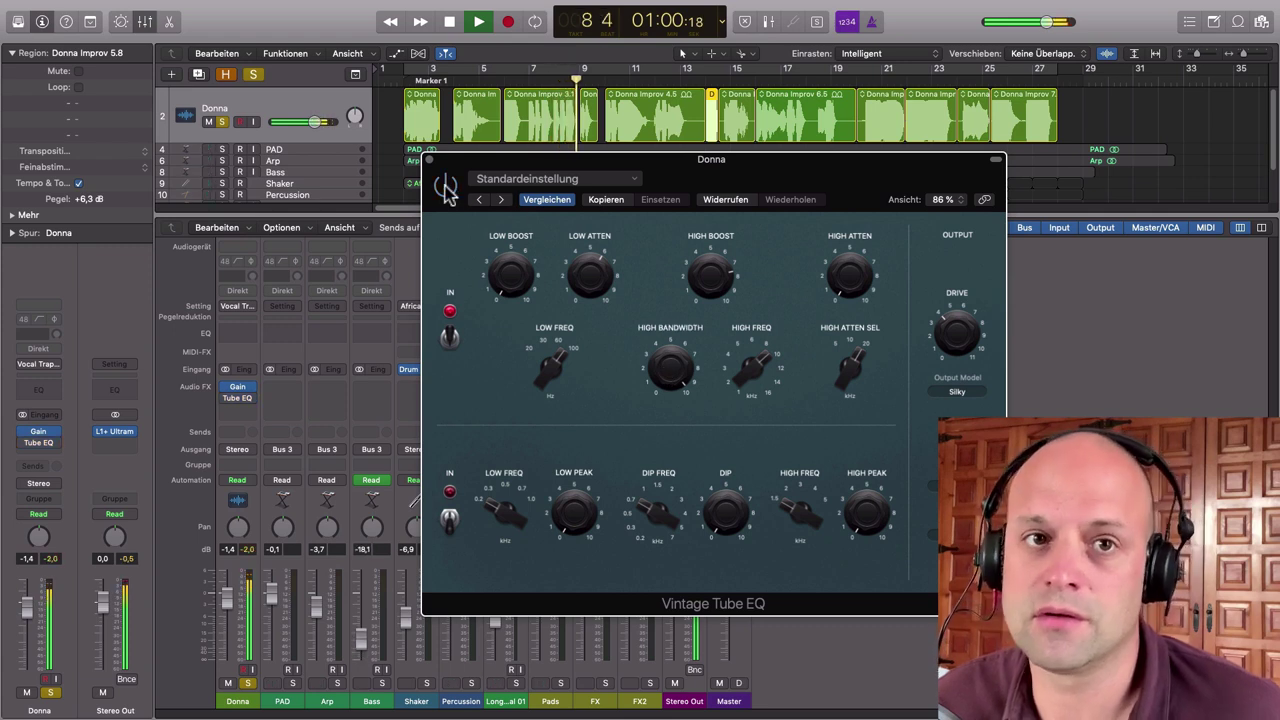
pyautogui.click(446, 190)
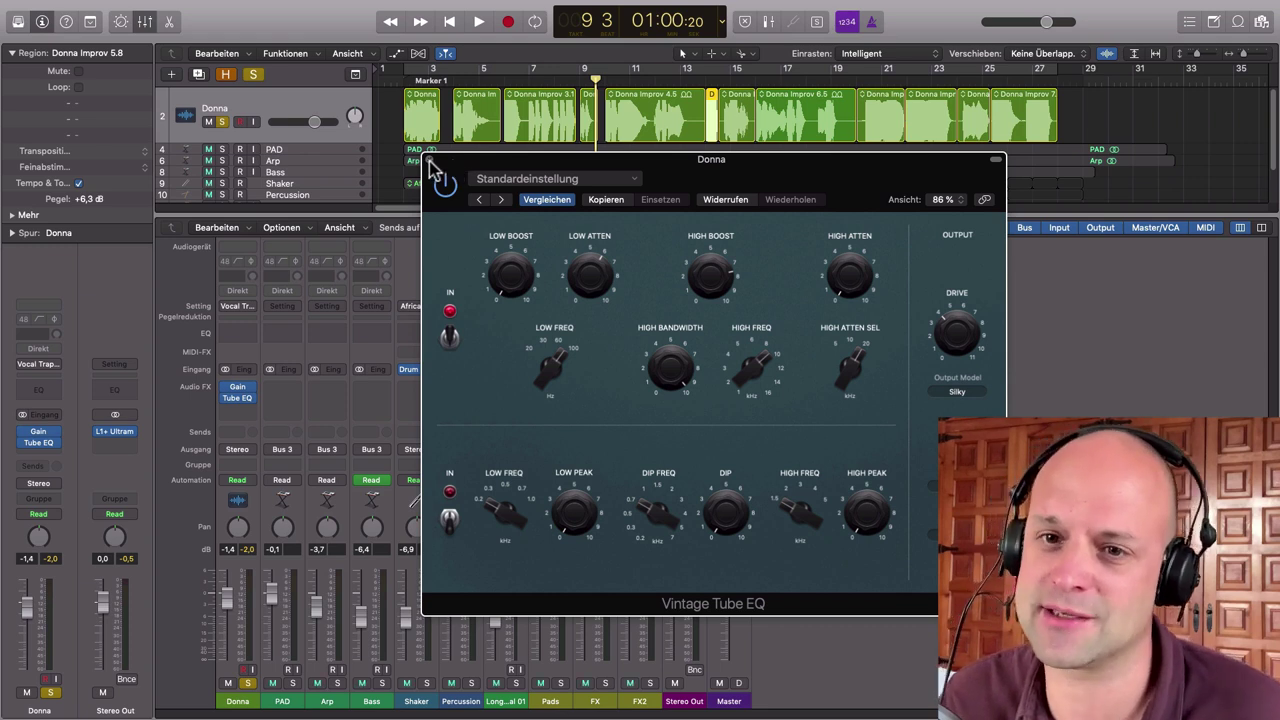
pyautogui.click(429, 160)
# - Insert a stereo Compressor after the Tube EQ on the vocal channel
pyautogui.click(253, 410)
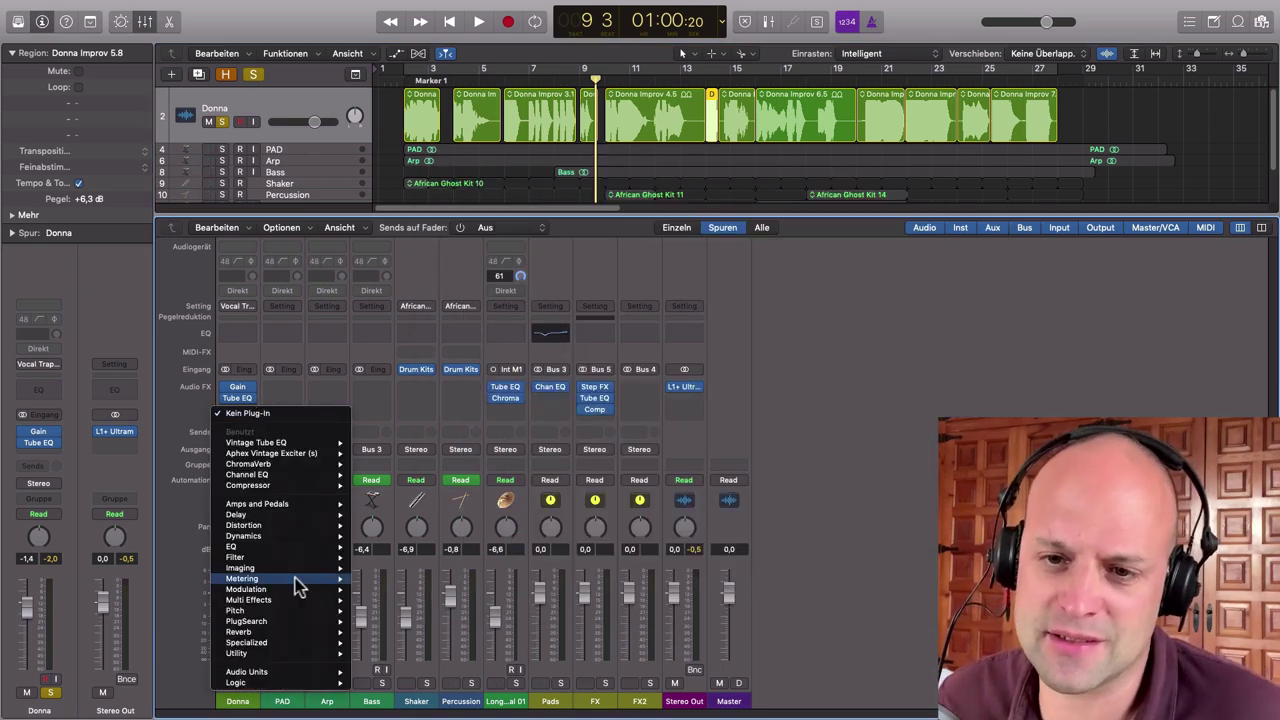
pyautogui.moveTo(310, 533)
pyautogui.moveTo(420, 547)
pyautogui.click(487, 548)
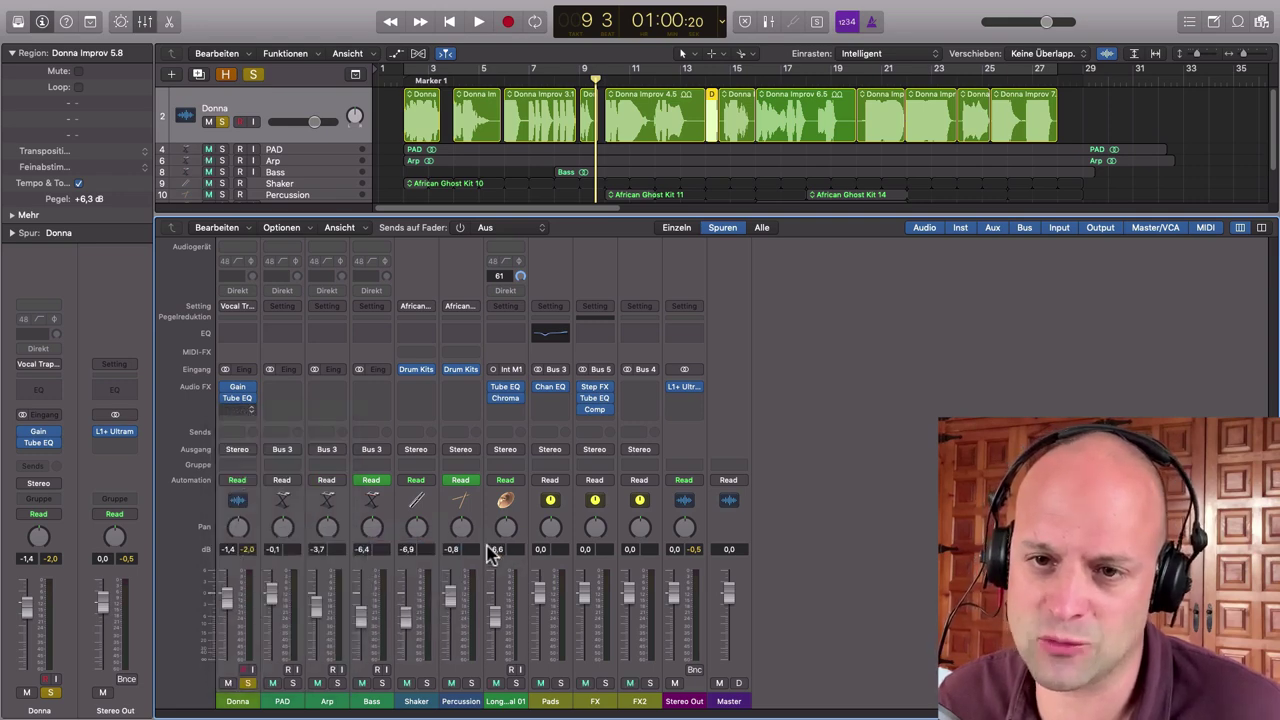
pyautogui.moveTo(335, 25); pyautogui.dragTo(708, 165)
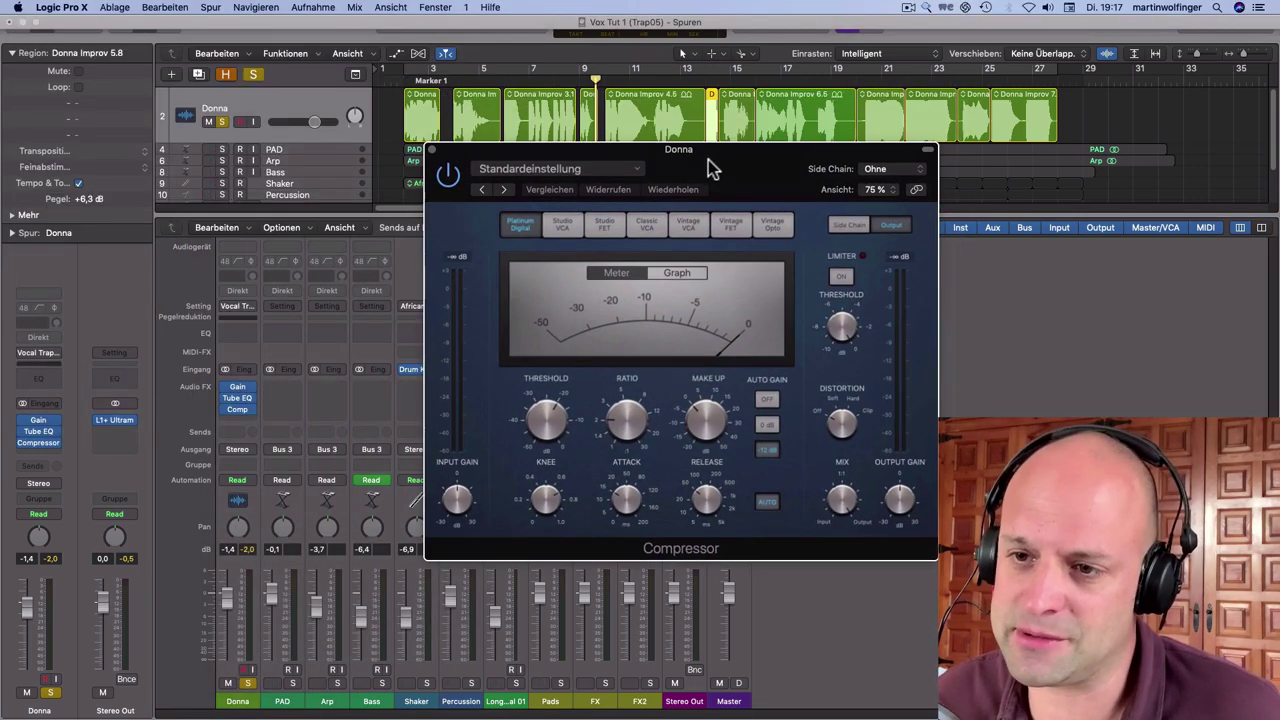
# - Set the Compressor's ratio to 1.3:1 and turn its Auto Gain off
pyautogui.moveTo(625, 432)
pyautogui.moveTo(625, 432); pyautogui.dragTo(626, 455)
pyautogui.moveTo(552, 422)
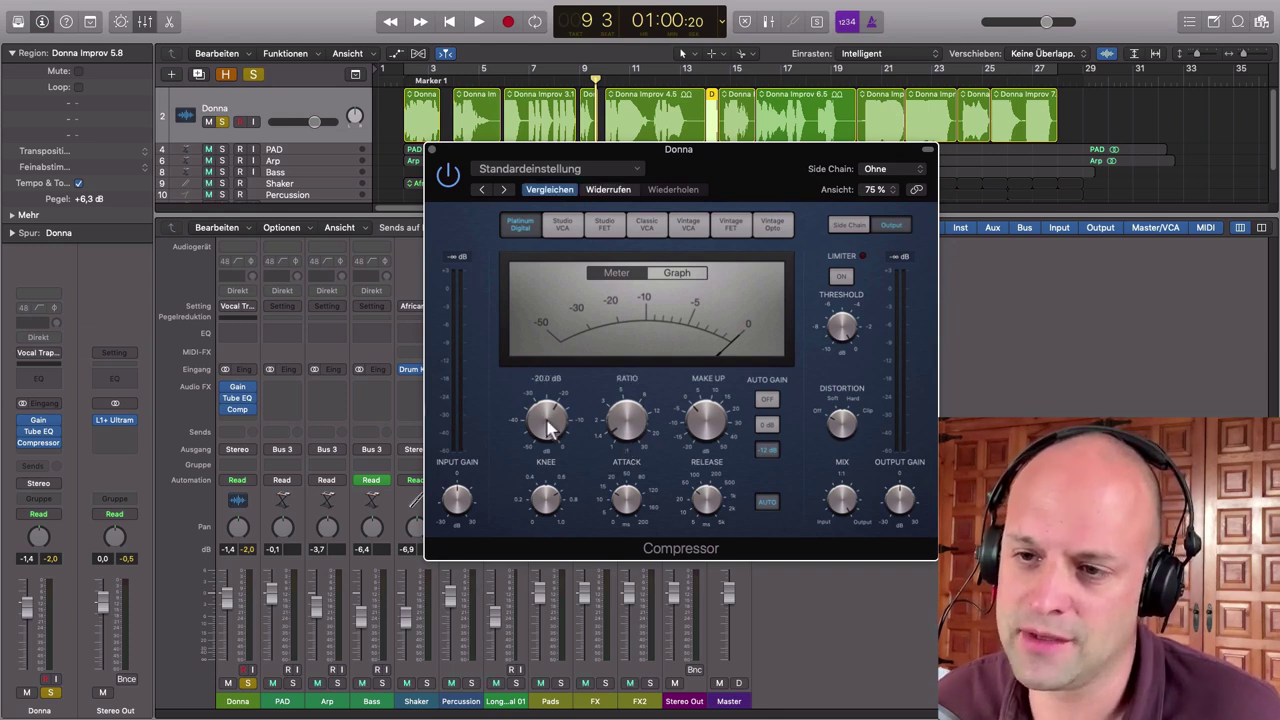
pyautogui.click(767, 399)
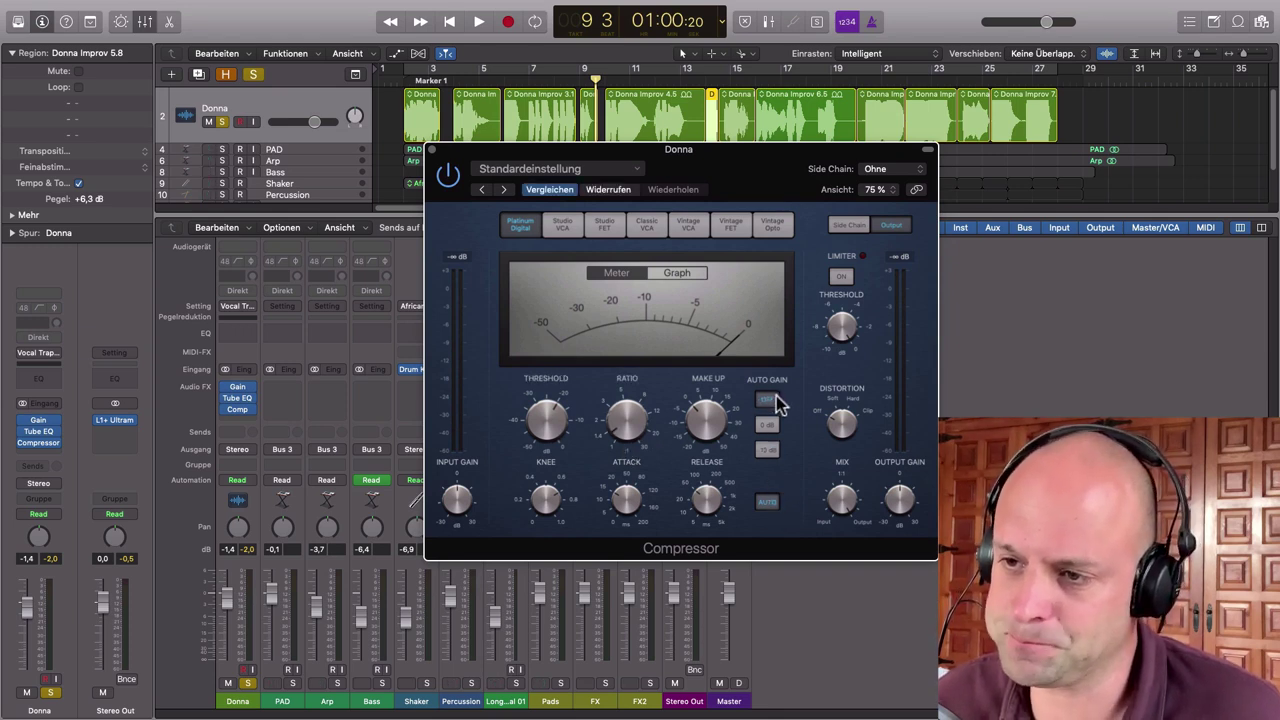
pyautogui.moveTo(705, 420)
pyautogui.moveTo(628, 430)
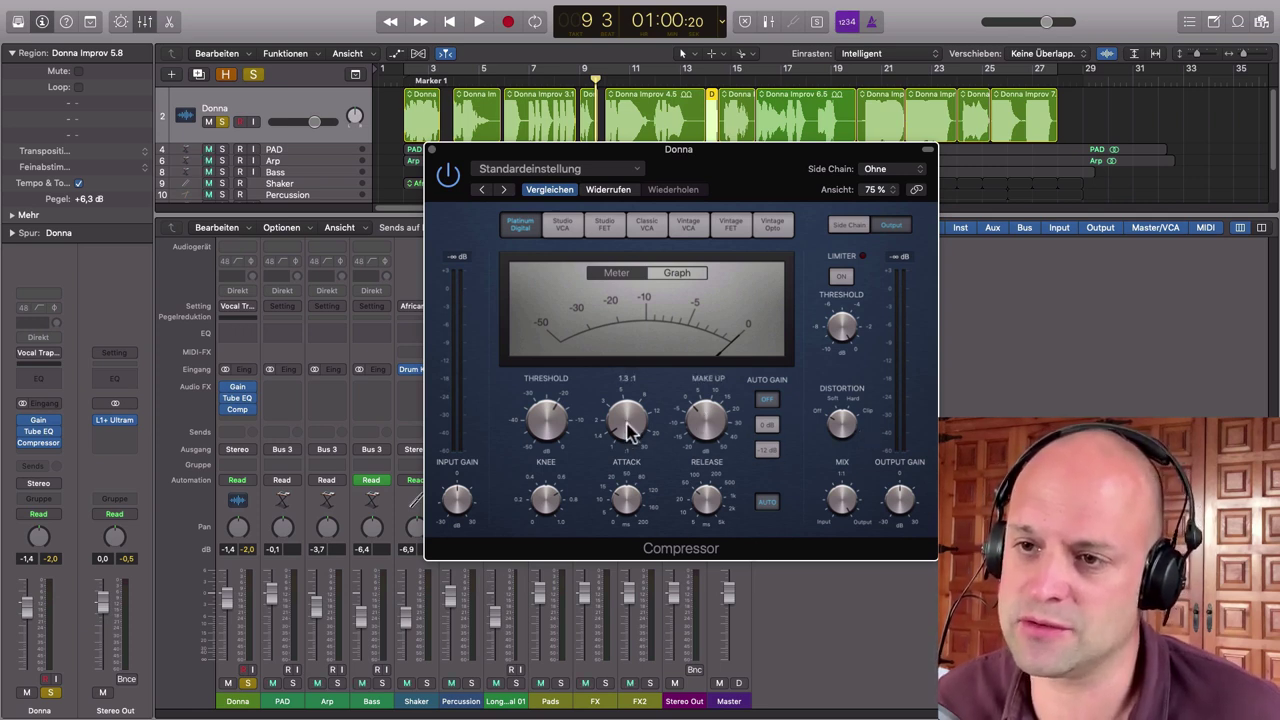
# - Play the soloed vocal and adjust the first Compressor's threshold while listening to its gain reduction
pyautogui.press('space')
pyautogui.moveTo(545, 420)
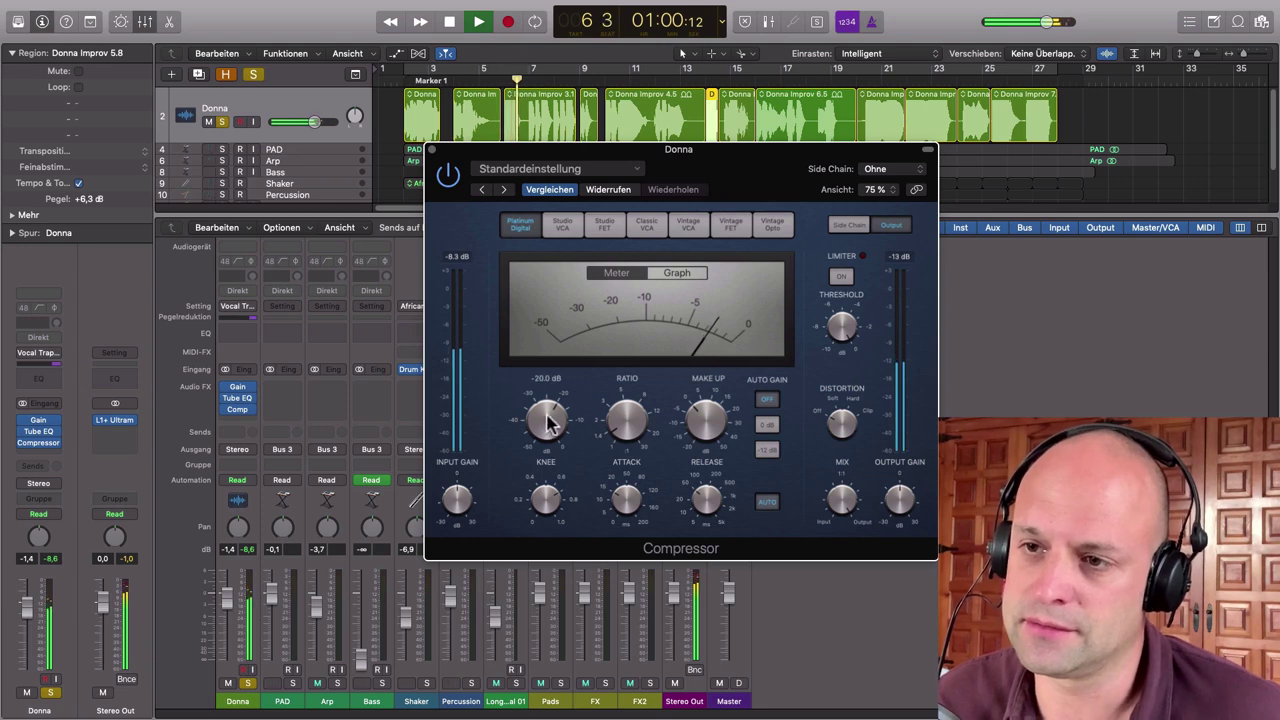
pyautogui.moveTo(545, 420); pyautogui.dragTo(540, 408)
pyautogui.scroll(5, 545, 425)
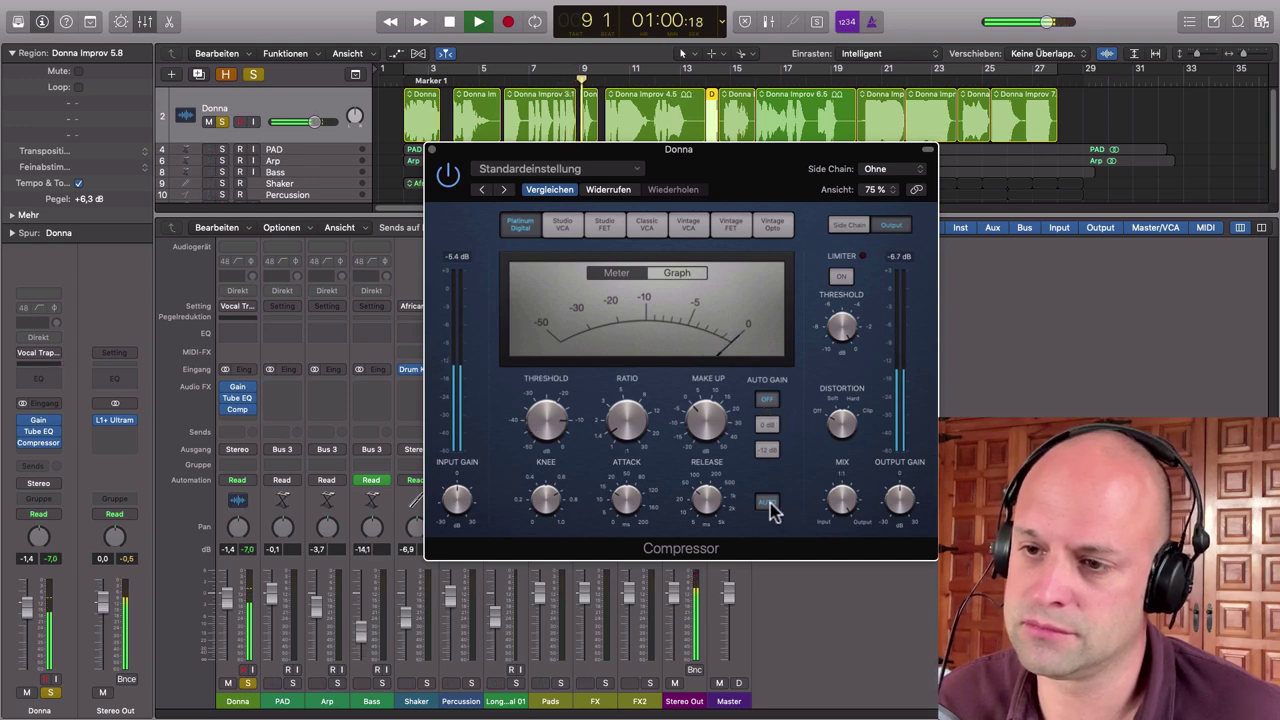
pyautogui.moveTo(624, 427)
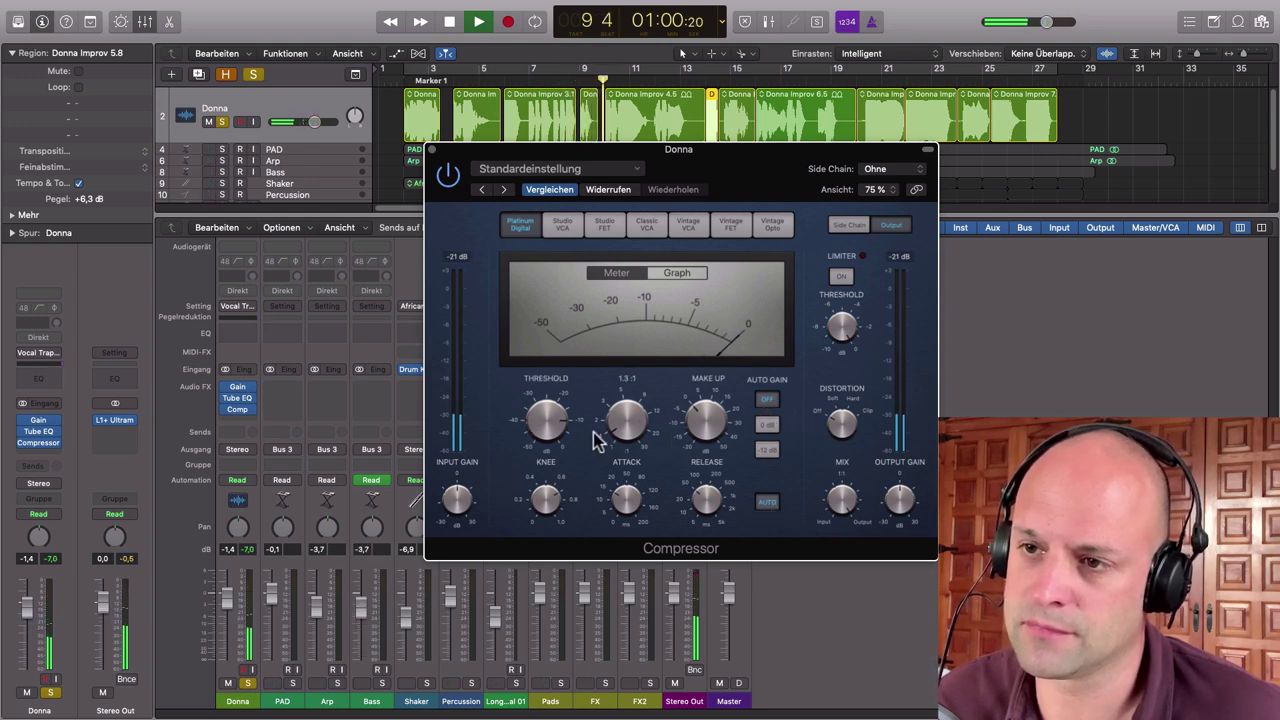
pyautogui.moveTo(556, 433)
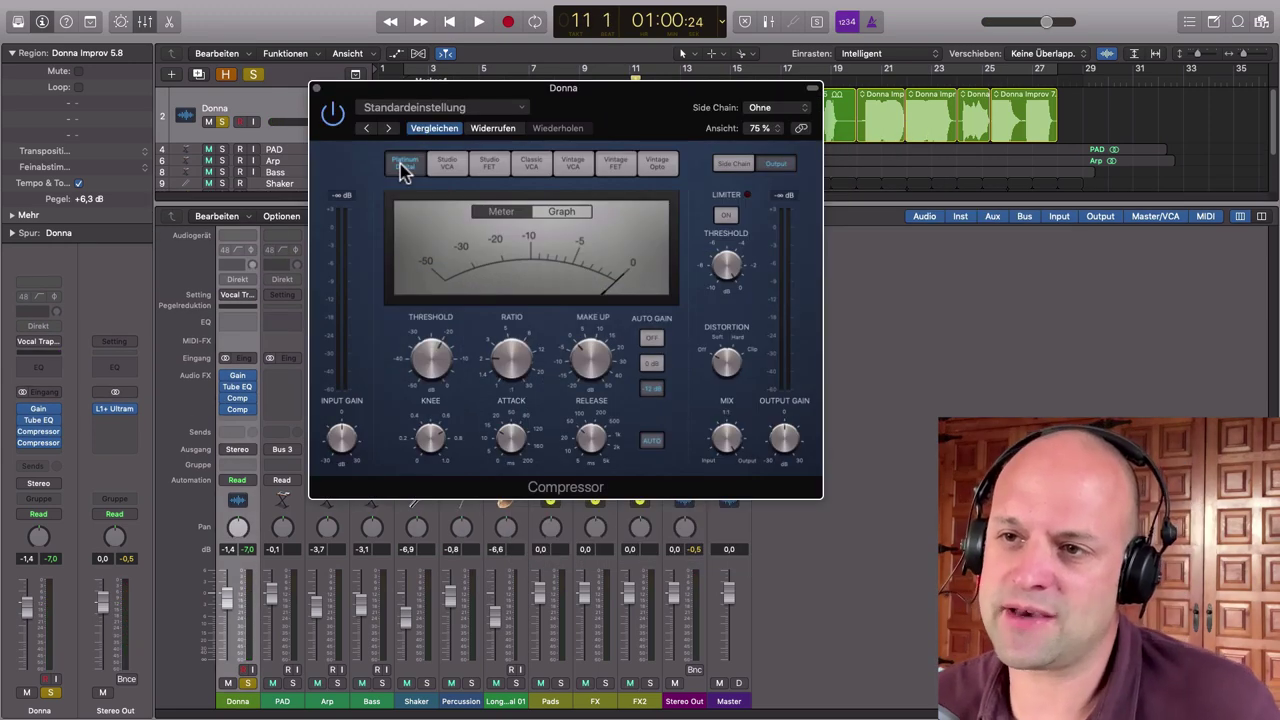
# - Switch the second Compressor to the Vintage Opto model, set its ratio to 3.5:1 and lower its threshold
pyautogui.click(658, 166)
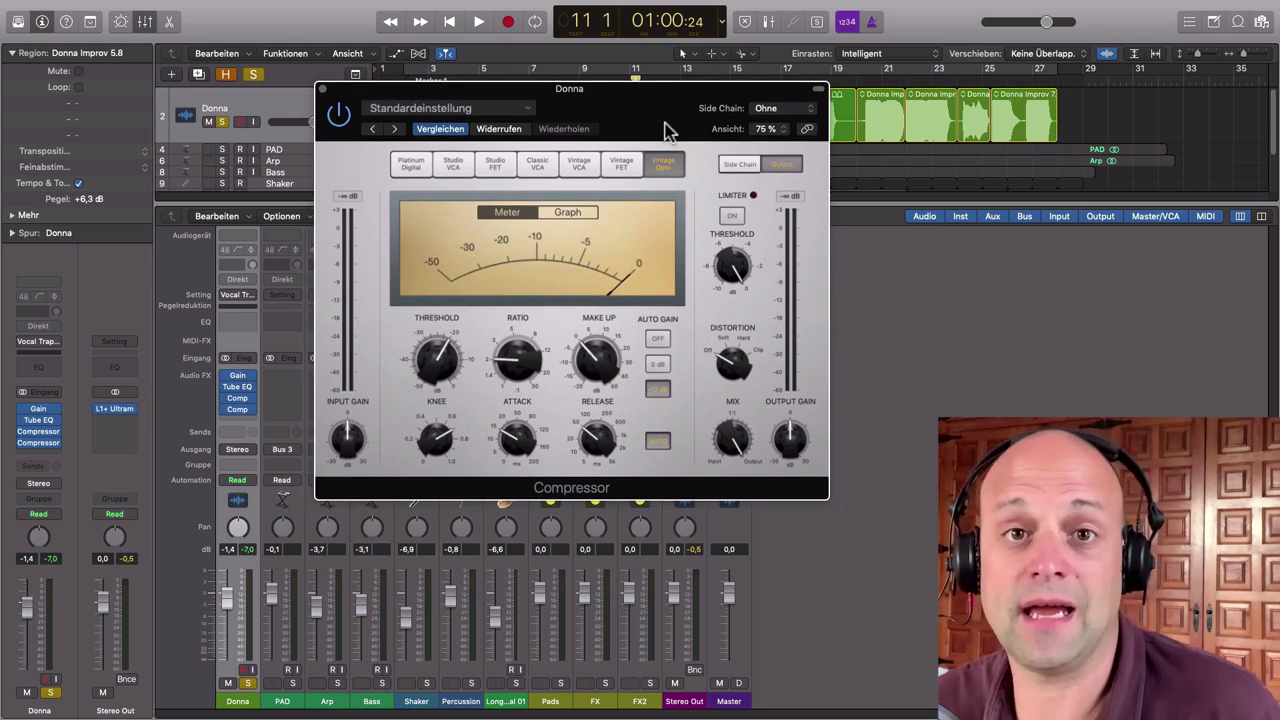
pyautogui.moveTo(594, 355)
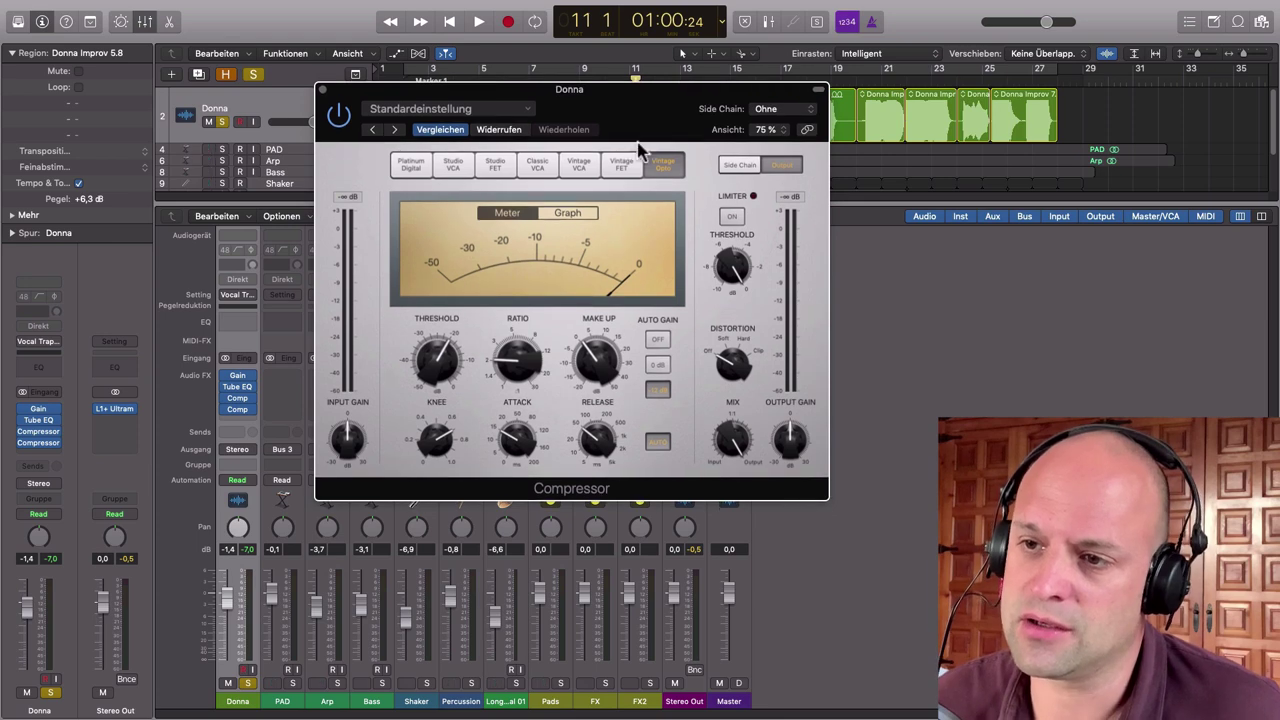
pyautogui.moveTo(602, 121); pyautogui.dragTo(615, 129)
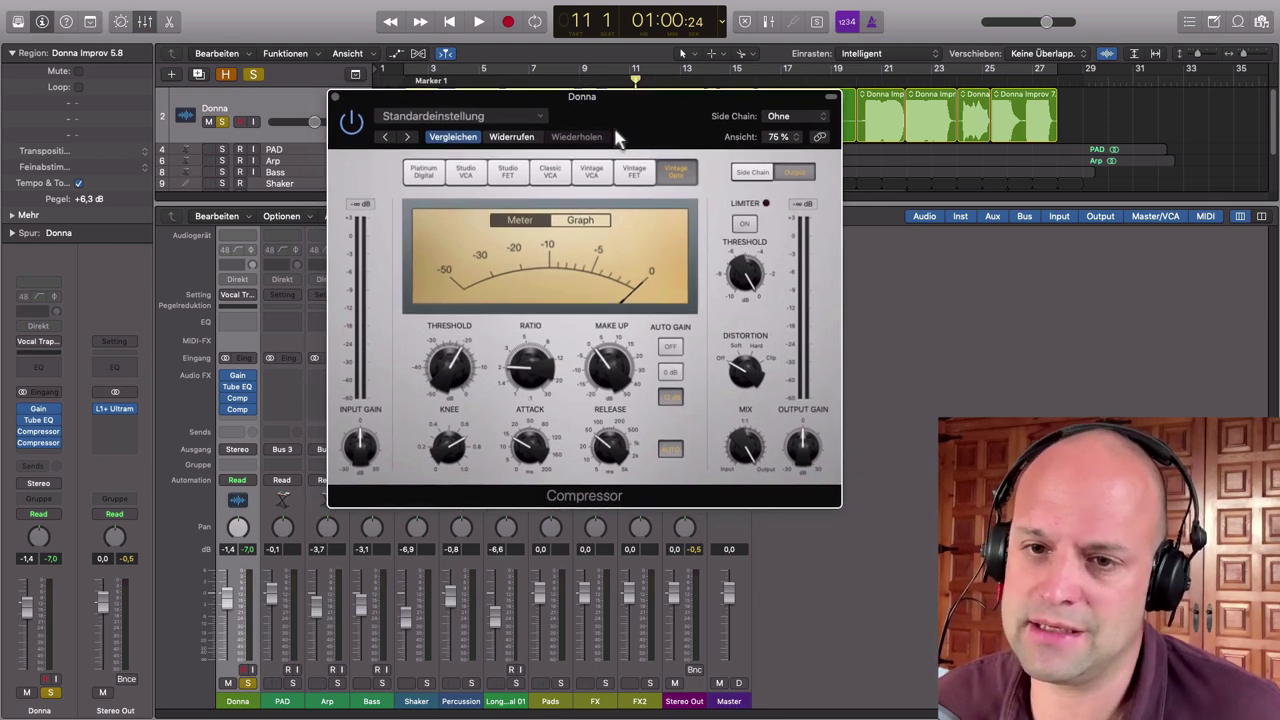
pyautogui.moveTo(568, 374)
pyautogui.moveTo(530, 385); pyautogui.dragTo(456, 376)
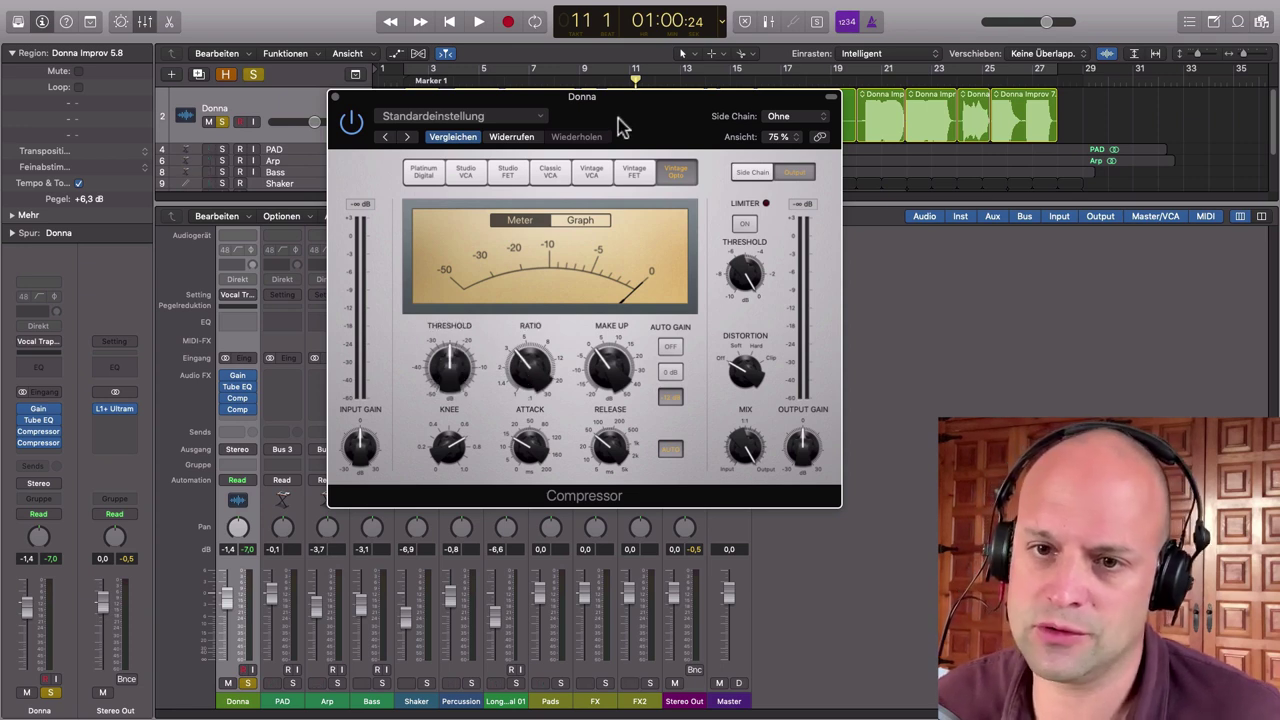
# - While playing the soloed vocal, set the second Compressor's threshold to -28 dB, raise its attack and distortion, and close its window
pyautogui.press('space')
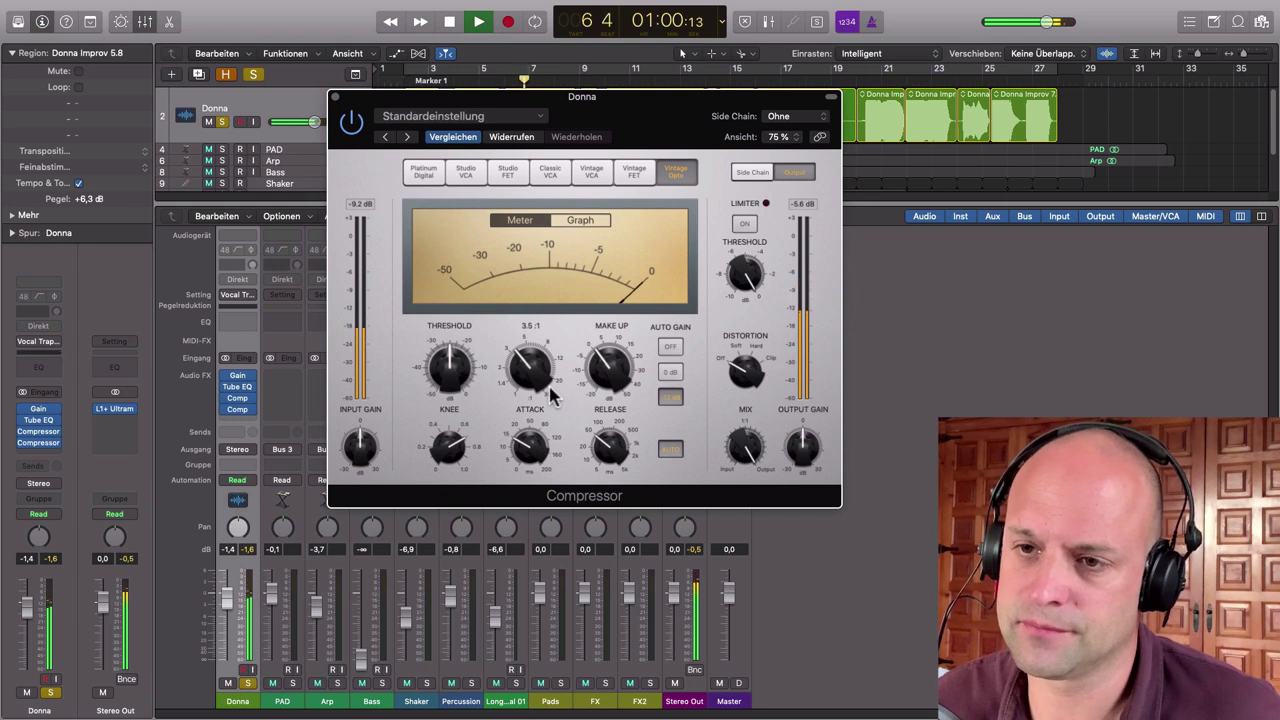
pyautogui.moveTo(453, 373); pyautogui.dragTo(451, 394)
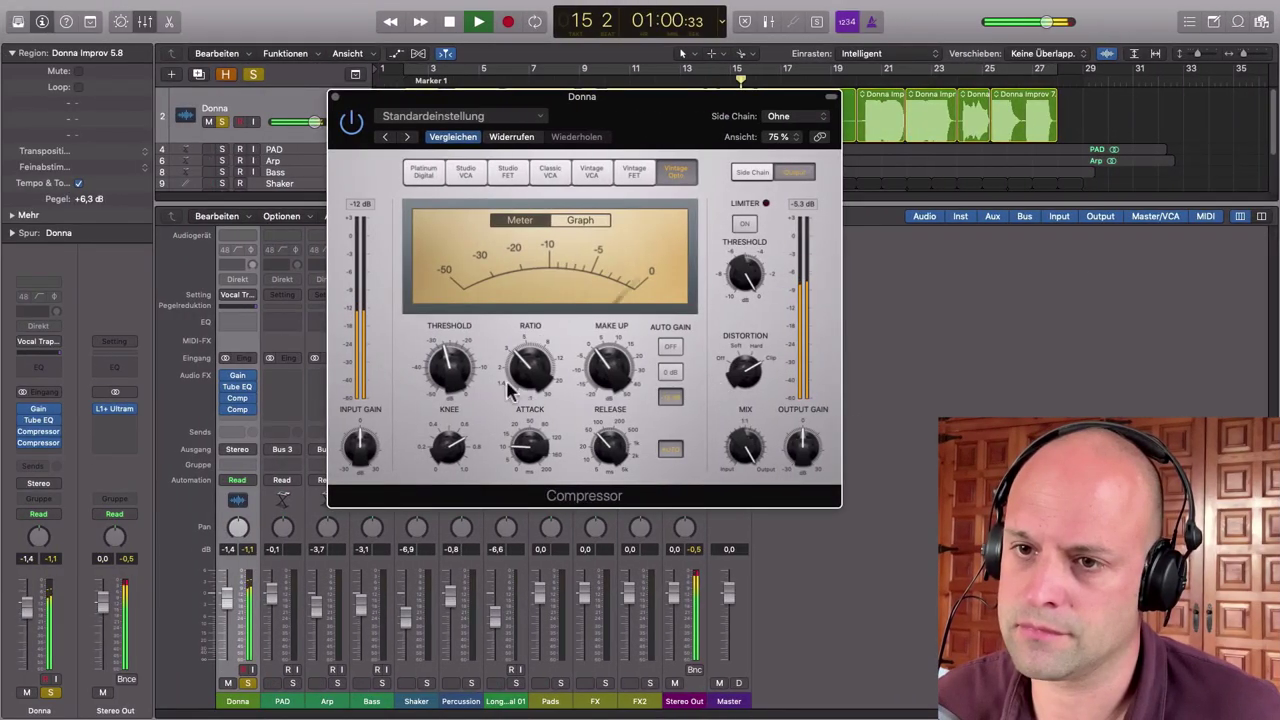
pyautogui.moveTo(367, 390); pyautogui.dragTo(367, 372)
pyautogui.moveTo(446, 373); pyautogui.dragTo(447, 380)
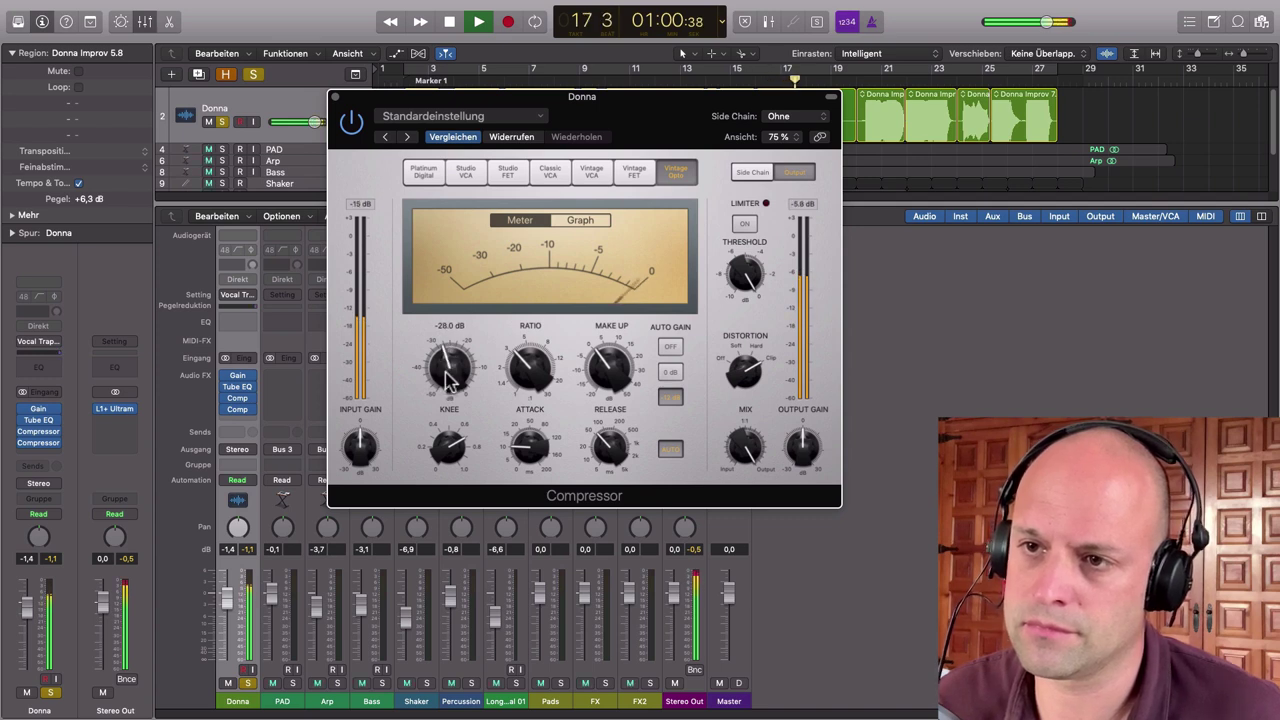
pyautogui.press('space')
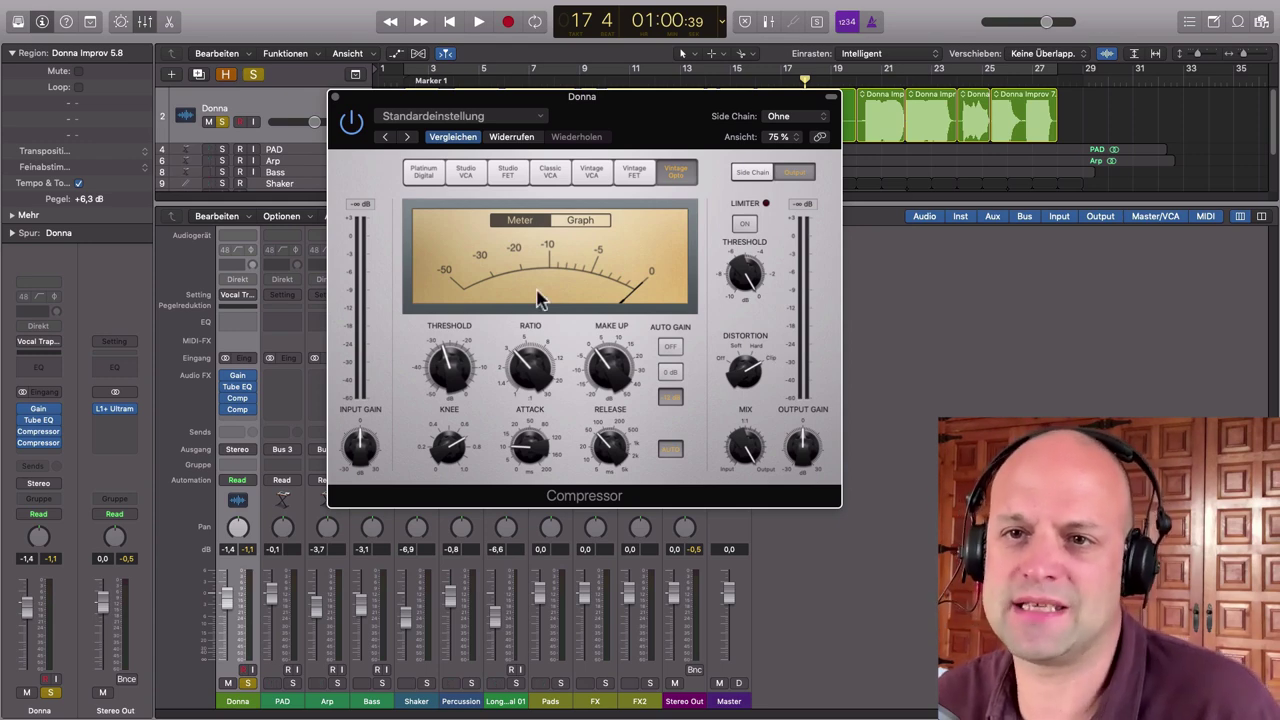
pyautogui.click(338, 97)
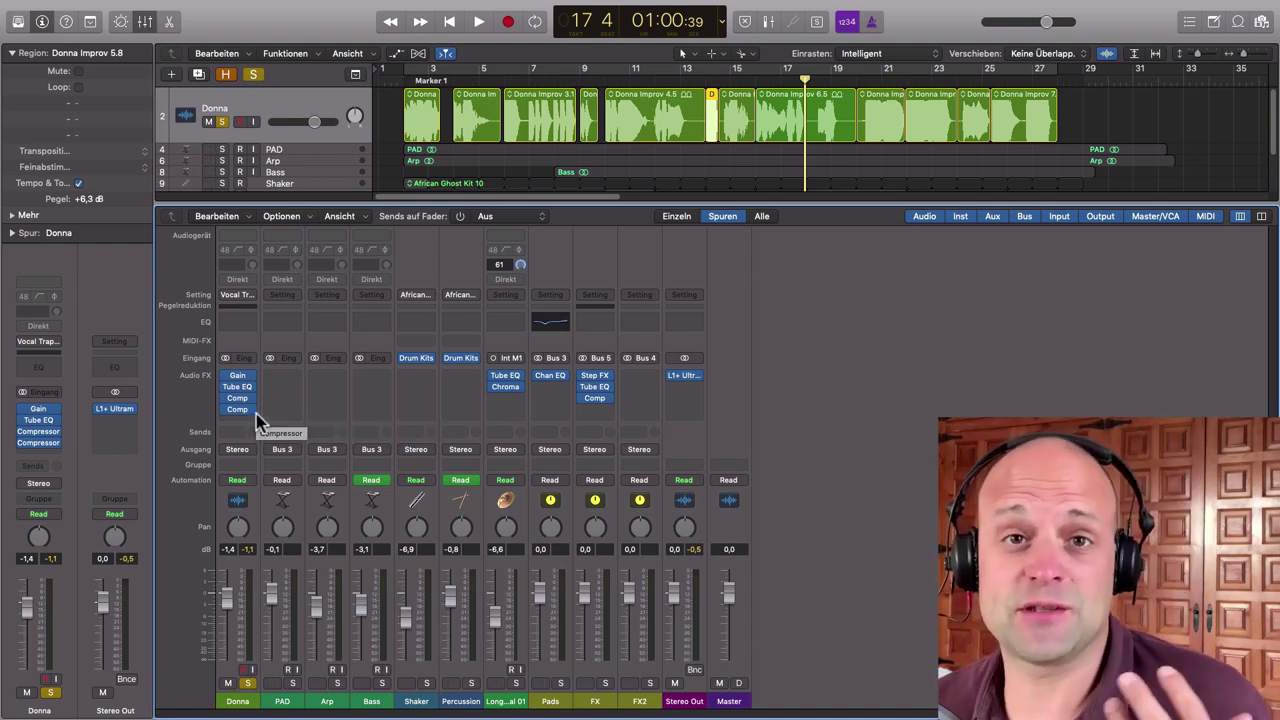
# - Insert a stereo Pedalboard after the second Compressor on the vocal channel
pyautogui.moveTo(244, 410)
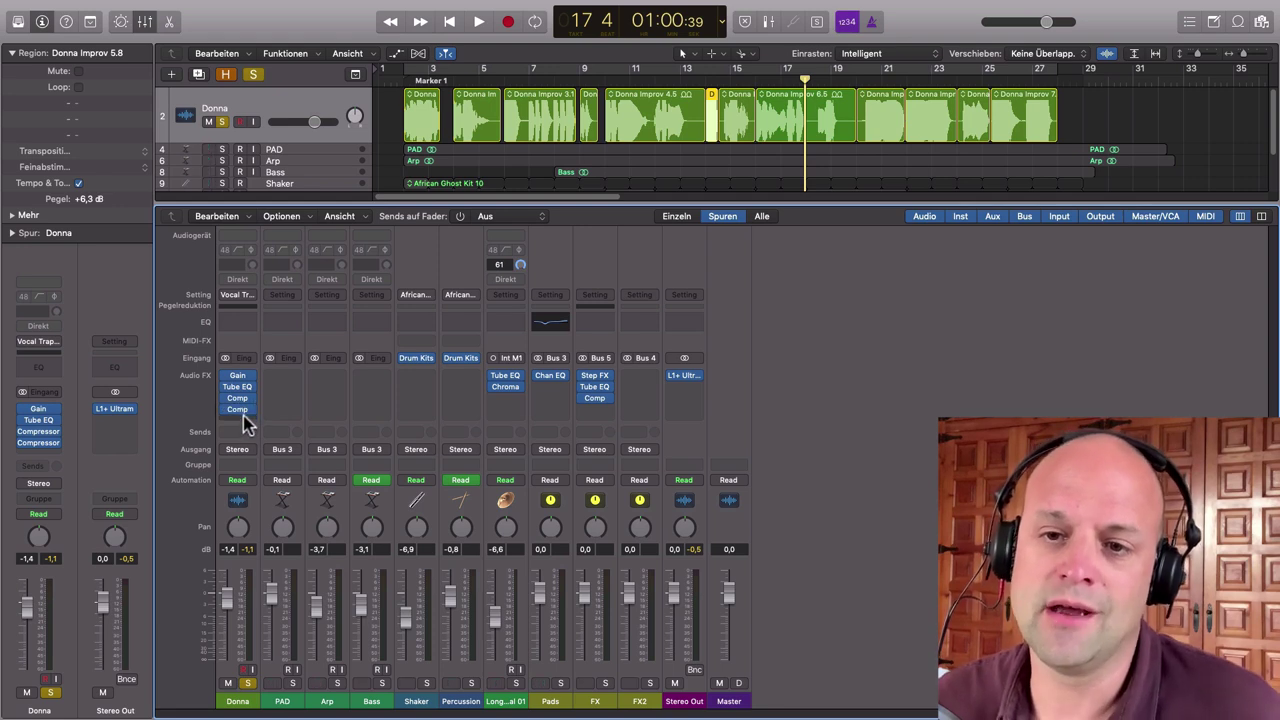
pyautogui.click(246, 412)
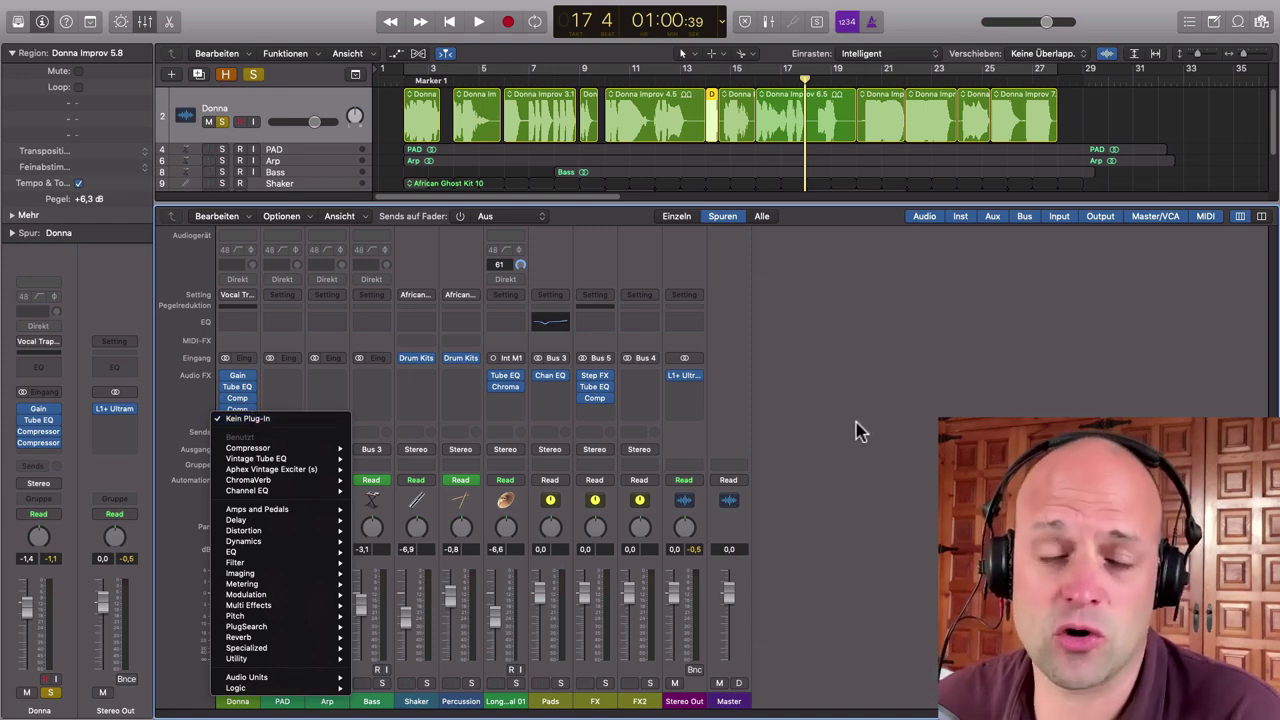
pyautogui.moveTo(275, 513)
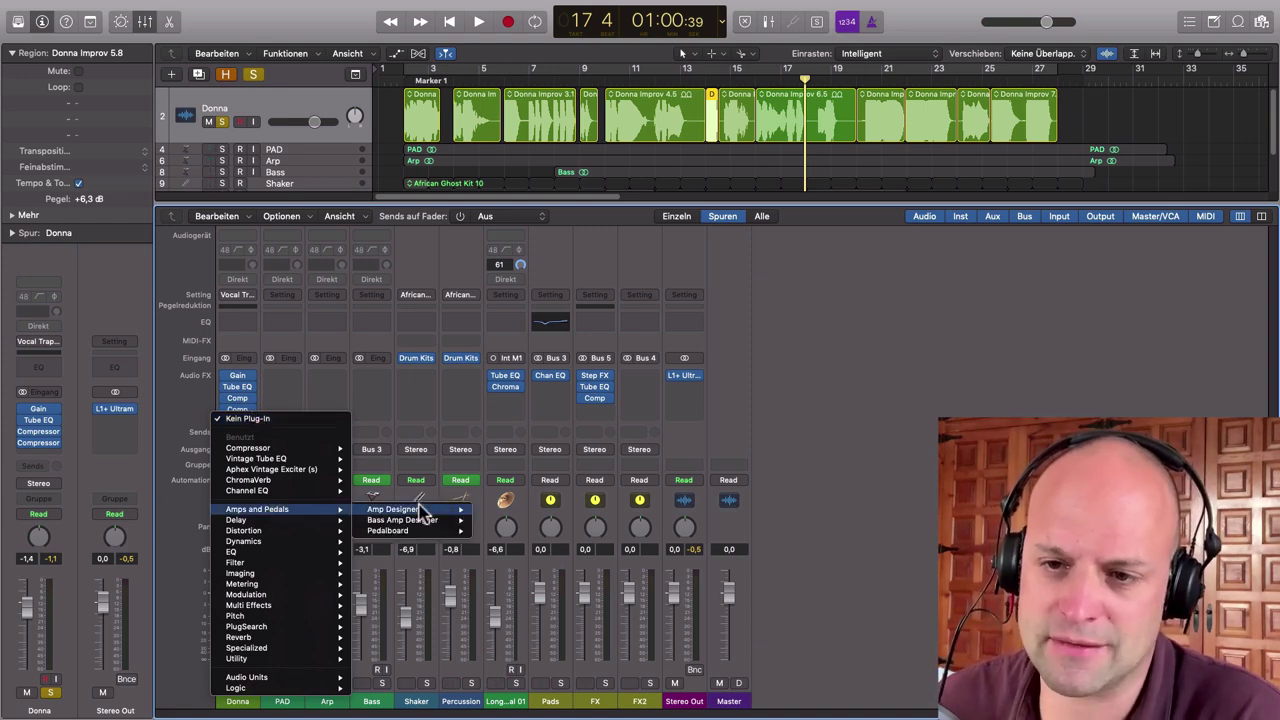
pyautogui.moveTo(410, 531)
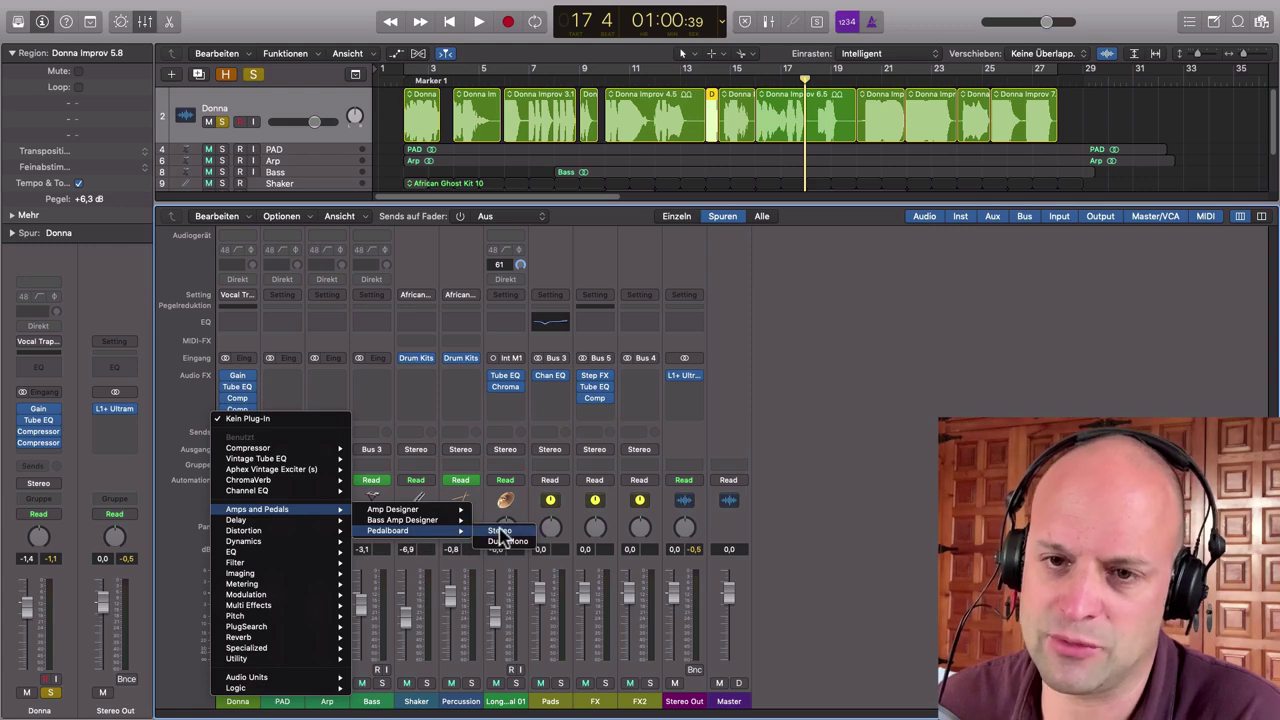
pyautogui.click(502, 532)
pyautogui.moveTo(434, 66); pyautogui.dragTo(305, 157)
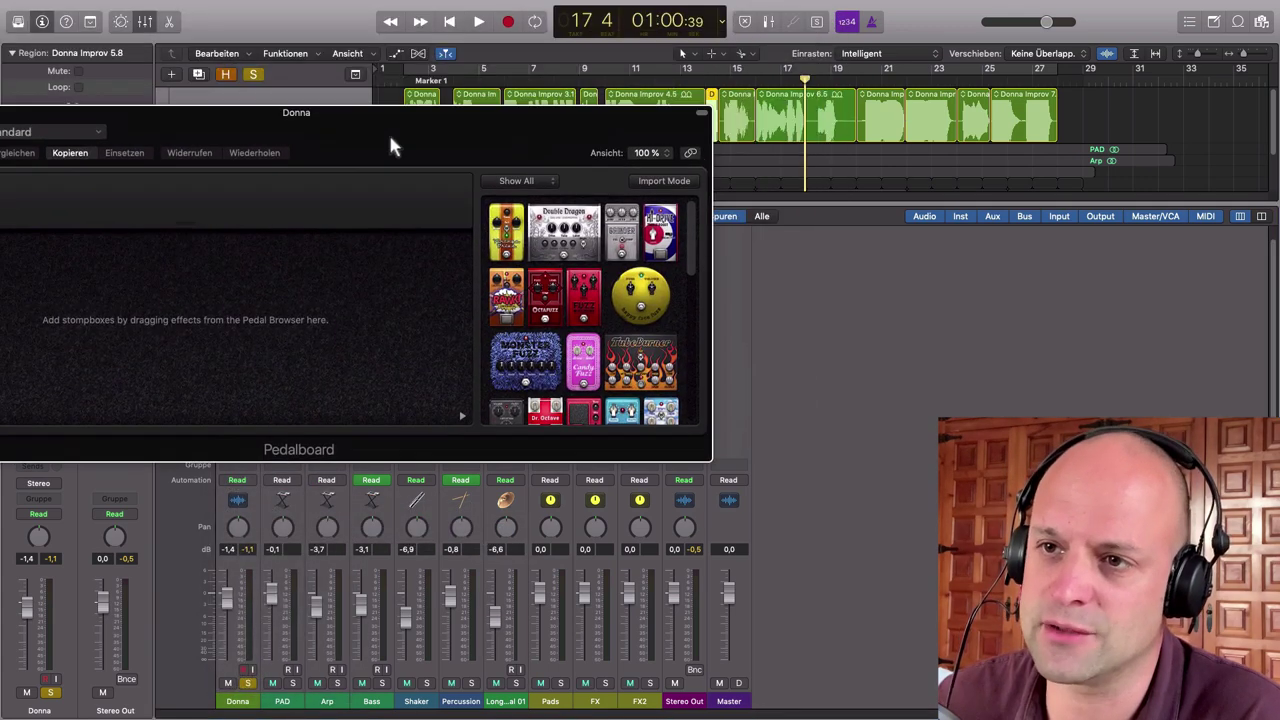
# - Filter the Pedalboard's pedal browser to Modulation and add the Heavenly Chorus pedal to the board
pyautogui.click(552, 187)
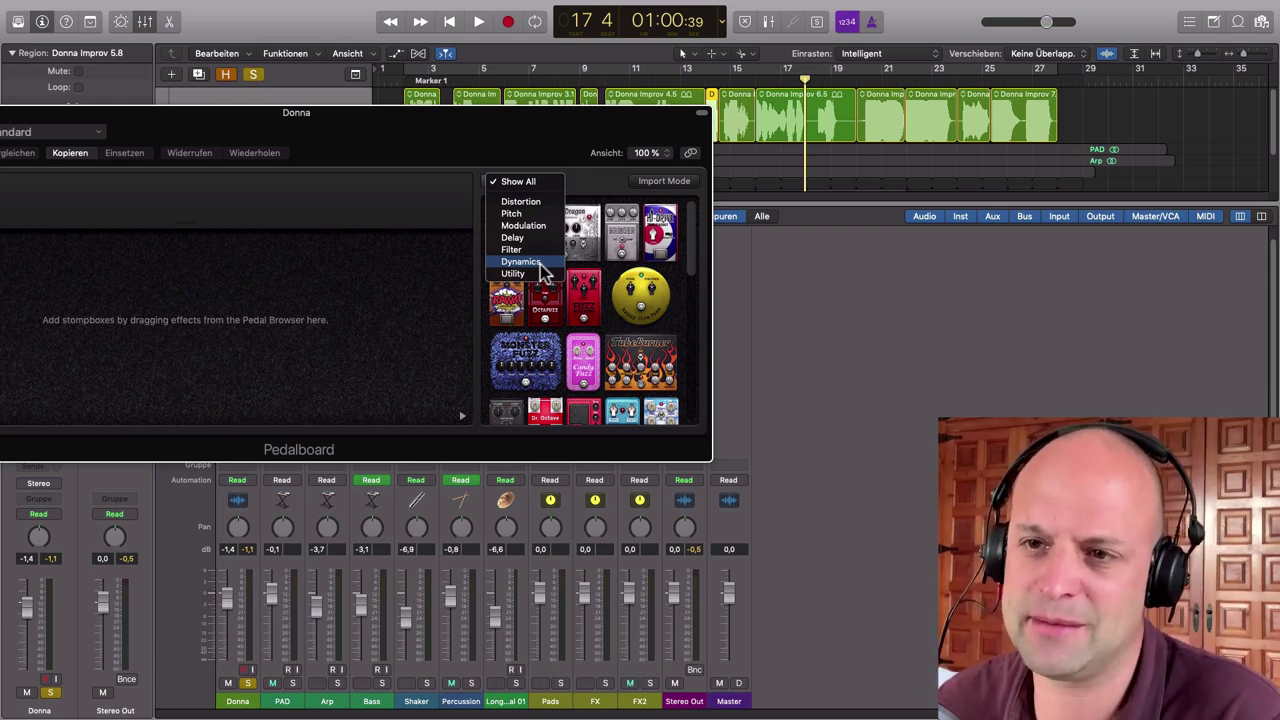
pyautogui.click(535, 225)
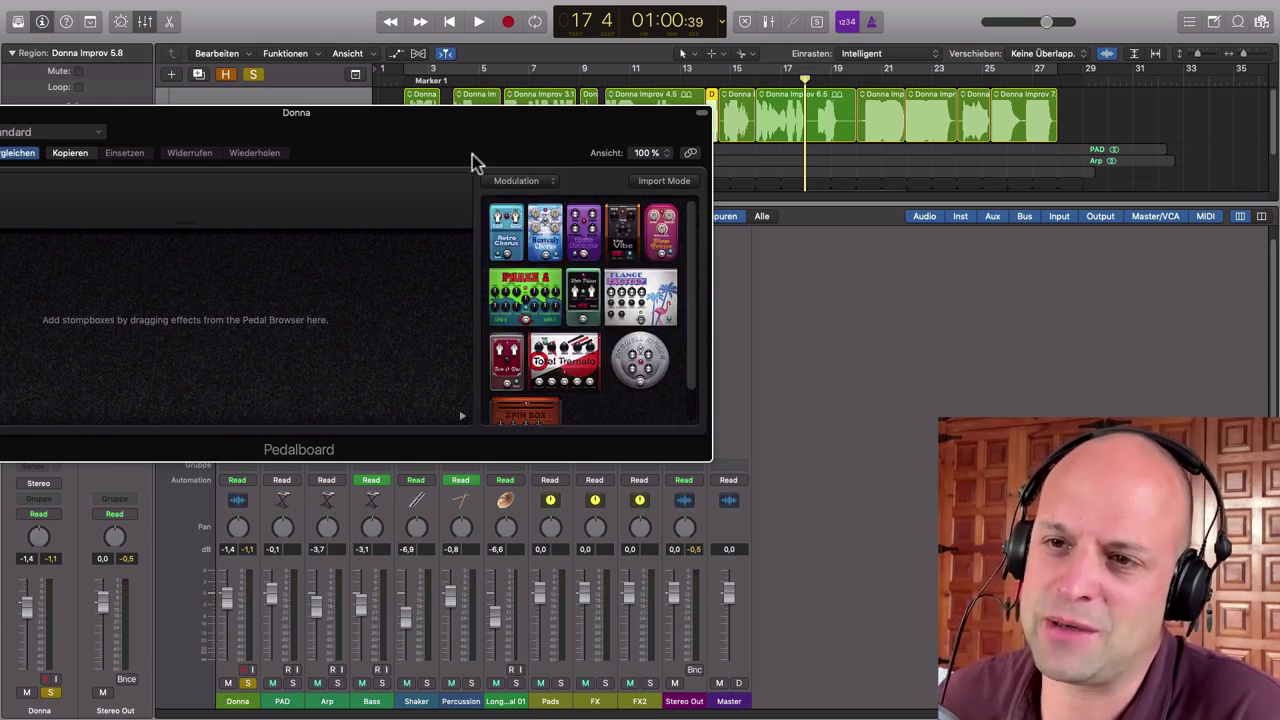
pyautogui.moveTo(481, 150); pyautogui.dragTo(761, 255)
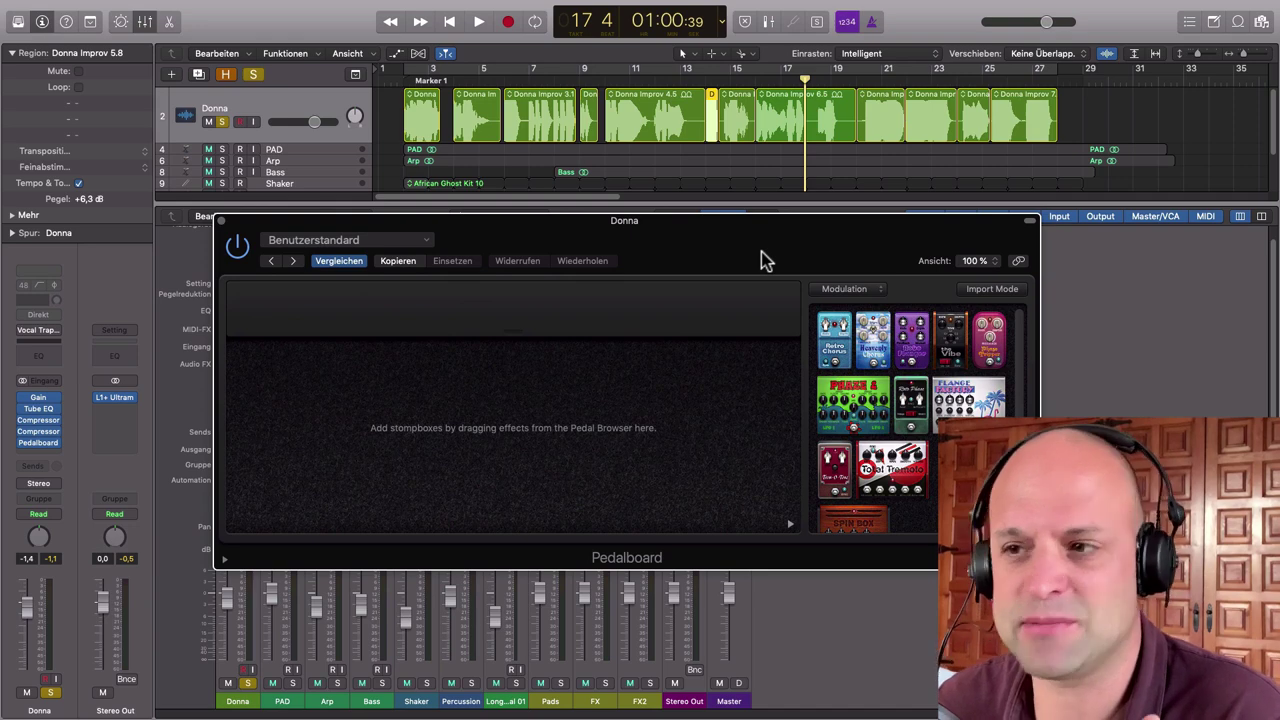
pyautogui.moveTo(872, 340); pyautogui.dragTo(465, 420)
pyautogui.moveTo(543, 236); pyautogui.dragTo(644, 188)
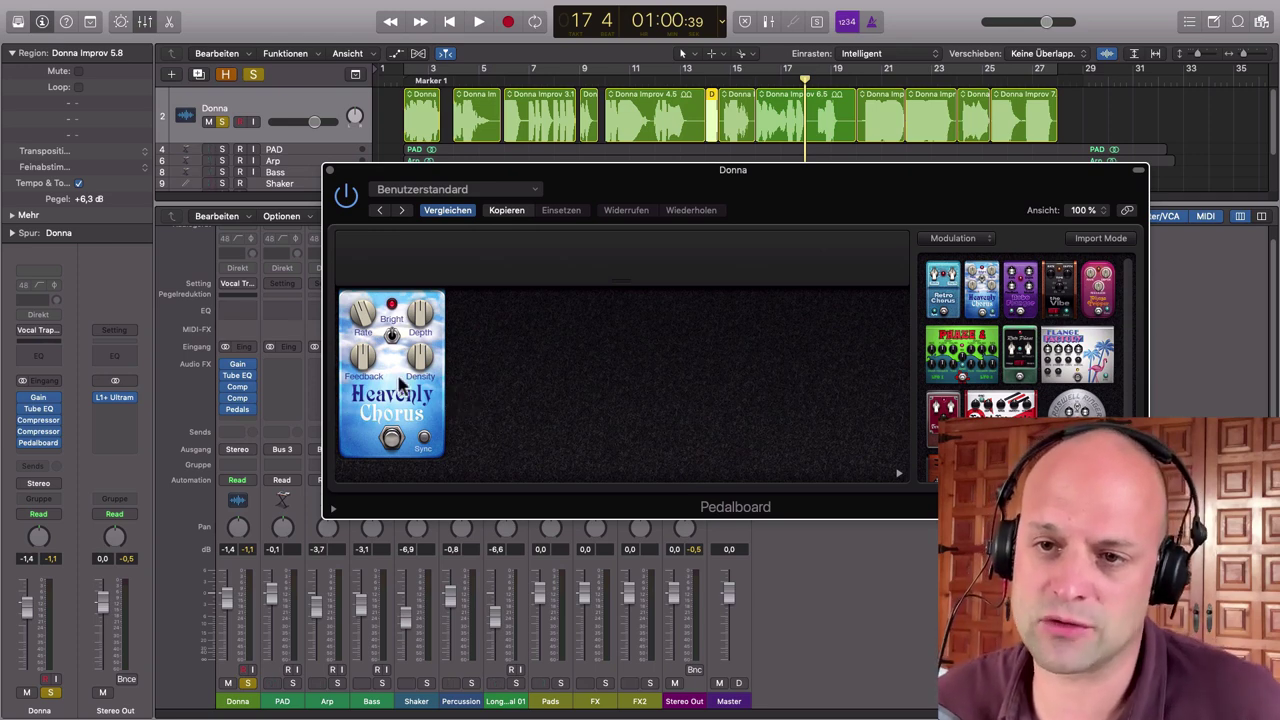
# - Play the soloed vocal with the Pedalboard bypassed and with it enabled to compare the chorus effect
pyautogui.click(347, 197)
pyautogui.press('space')
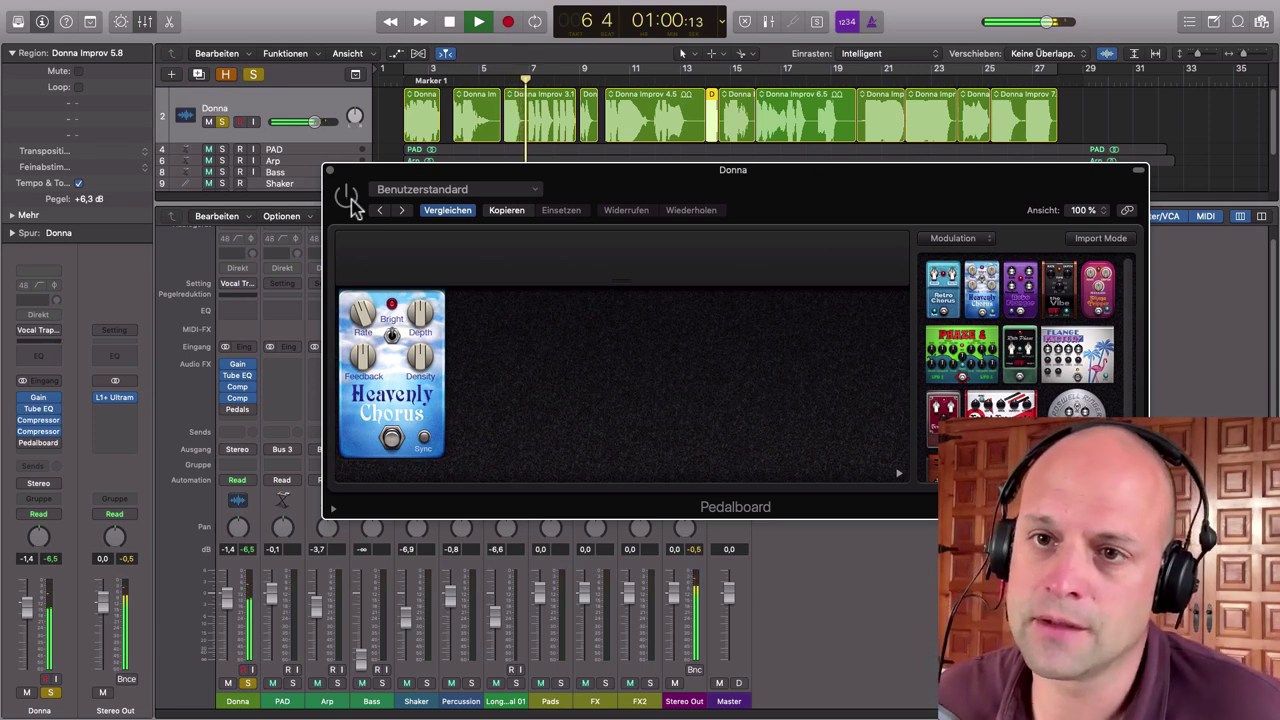
pyautogui.click(348, 198)
# - Adjust the Heavenly Chorus pedal's Rate and Depth, turn its Sync on, and close the Pedalboard with the effect enabled
pyautogui.moveTo(364, 319); pyautogui.dragTo(360, 351)
pyautogui.moveTo(420, 317)
pyautogui.mouseDown()
pyautogui.moveTo(362, 324)
pyautogui.moveTo(419, 330)
pyautogui.mouseUp()
pyautogui.click(424, 437)
pyautogui.click(346, 197)
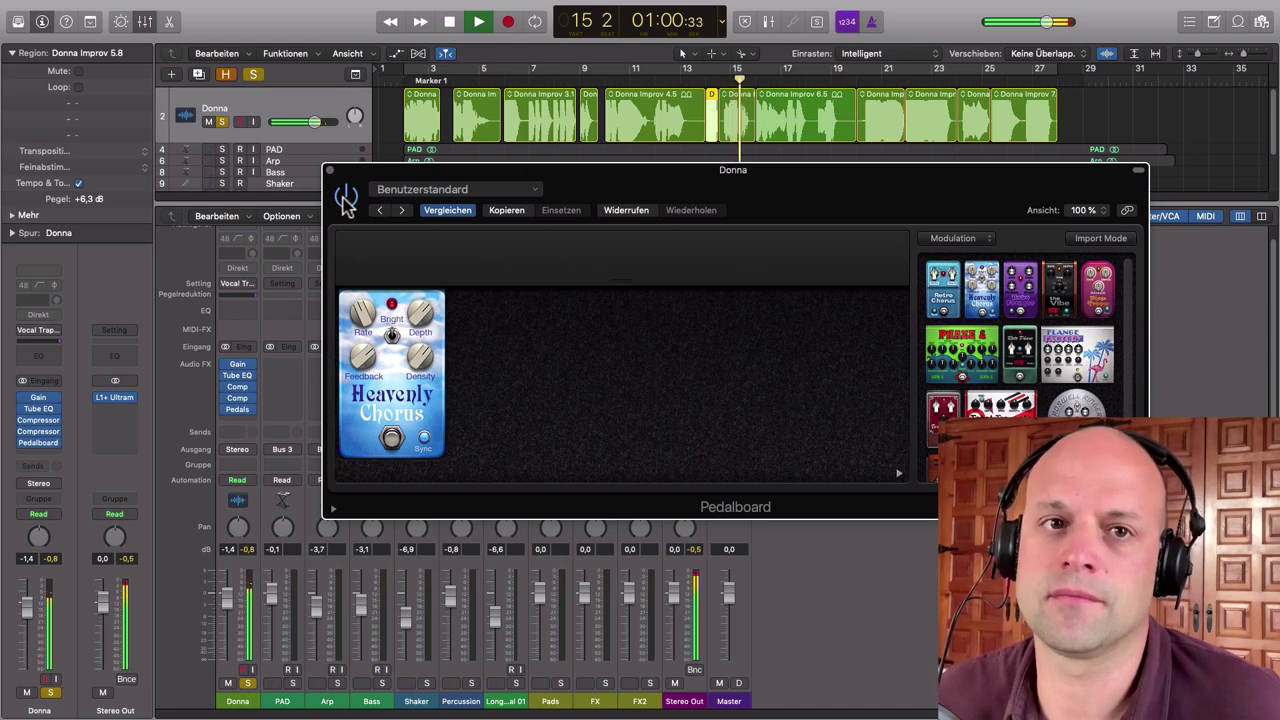
pyautogui.press('space')
pyautogui.click(329, 170)
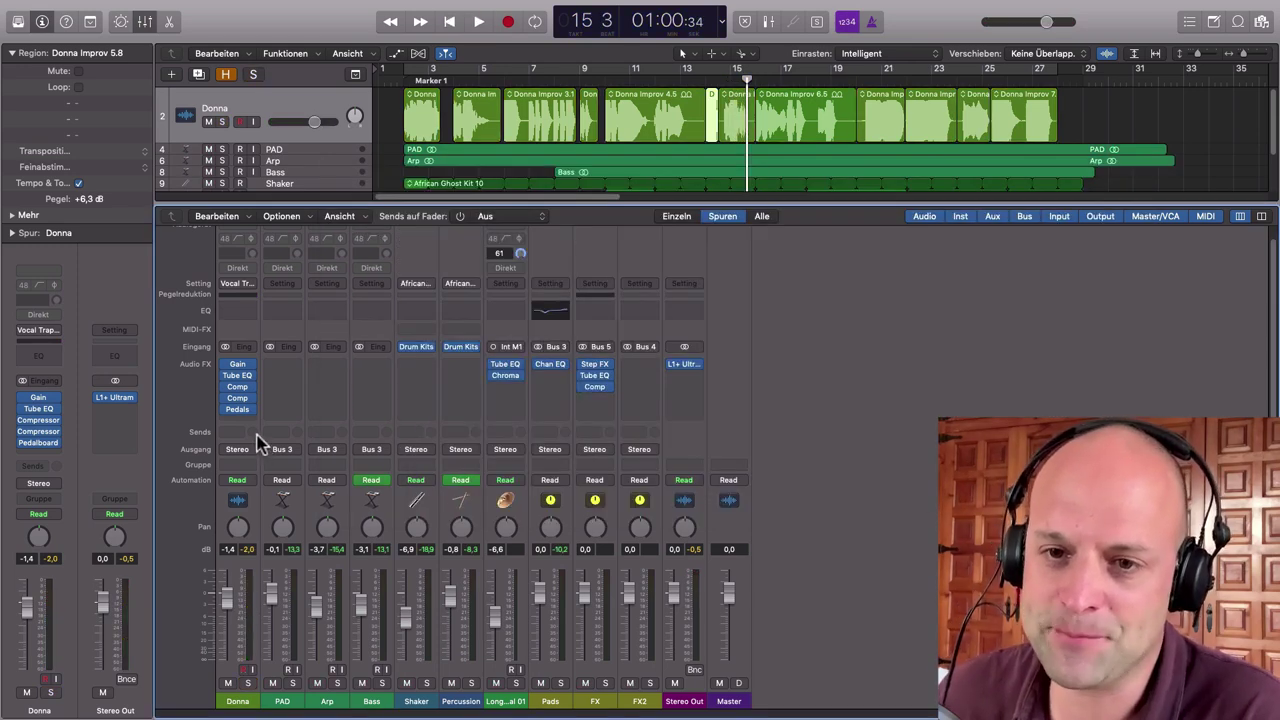
# - Insert a stereo ChromaVerb after the Pedalboard on the vocal channel and set its Dry level to 100%
pyautogui.click(247, 420)
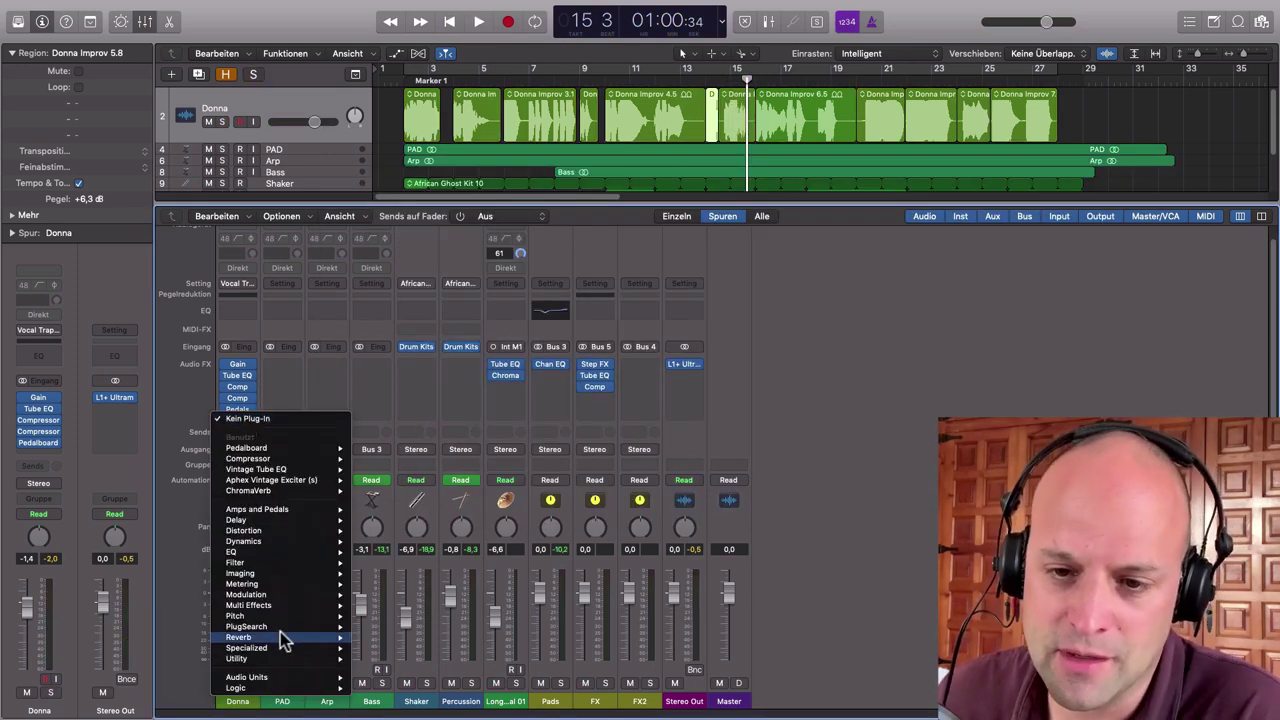
pyautogui.moveTo(280, 637)
pyautogui.moveTo(400, 637)
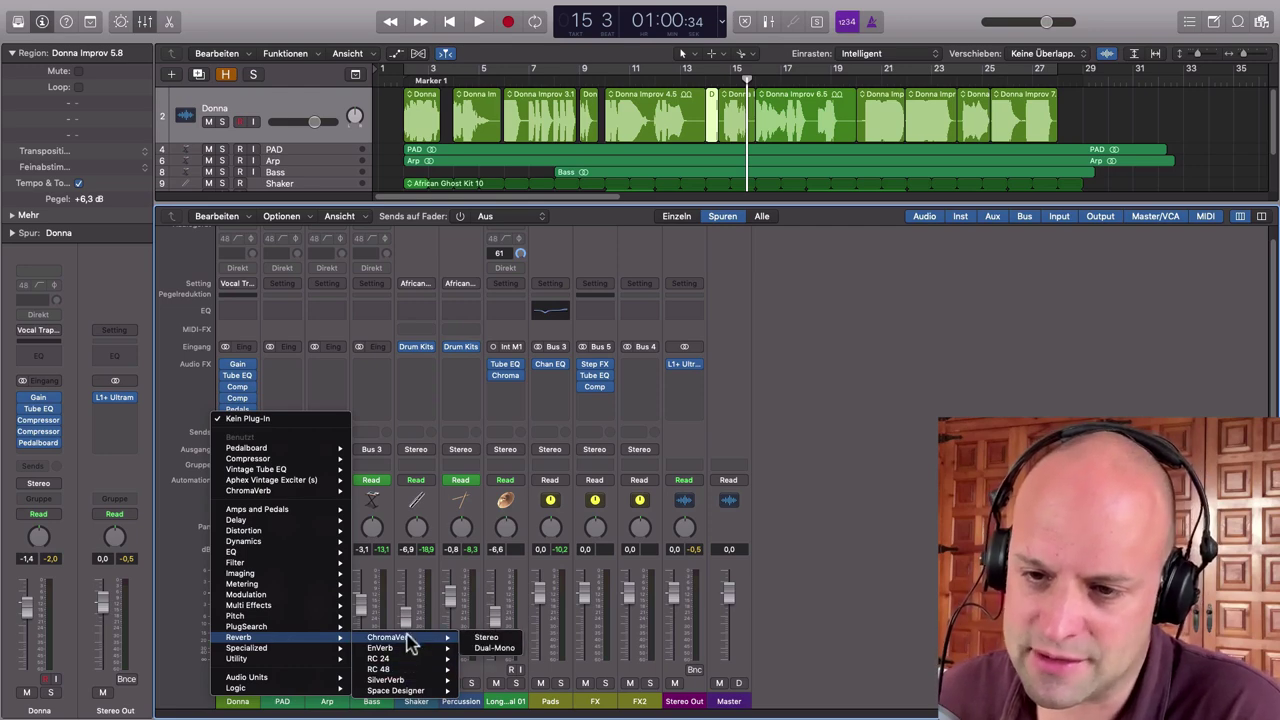
pyautogui.click(484, 639)
pyautogui.moveTo(317, 68); pyautogui.dragTo(682, 328)
pyautogui.click(720, 555)
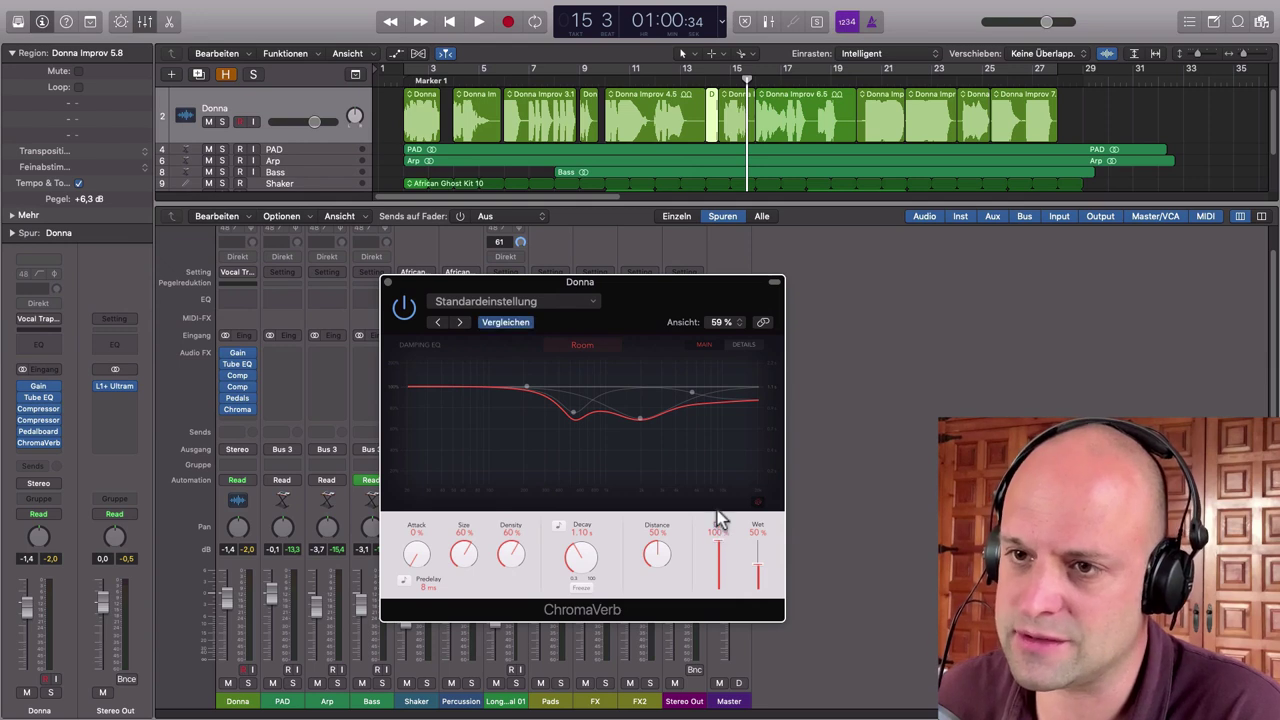
# - Load ChromaVerb's Synth Reverbs preset "Big, Long, and Distant" and move its window clear of the tracks
pyautogui.moveTo(654, 282); pyautogui.dragTo(584, 158)
pyautogui.click(503, 182)
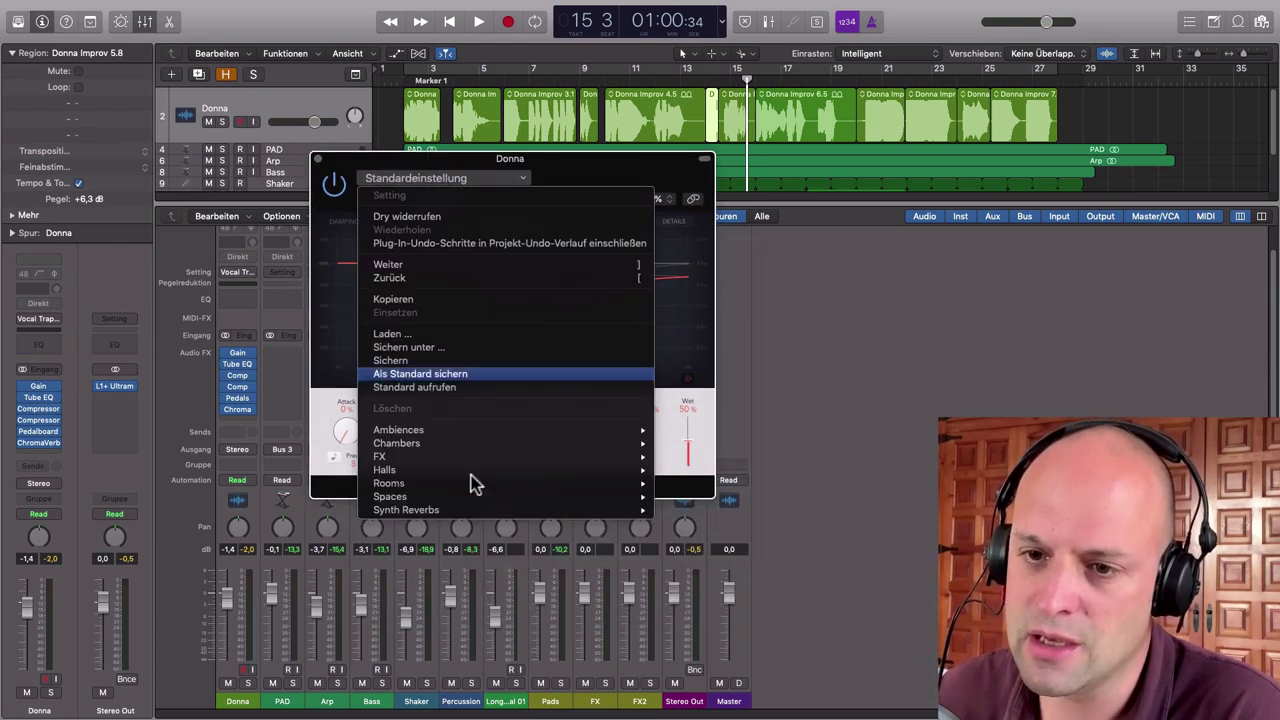
pyautogui.moveTo(471, 510)
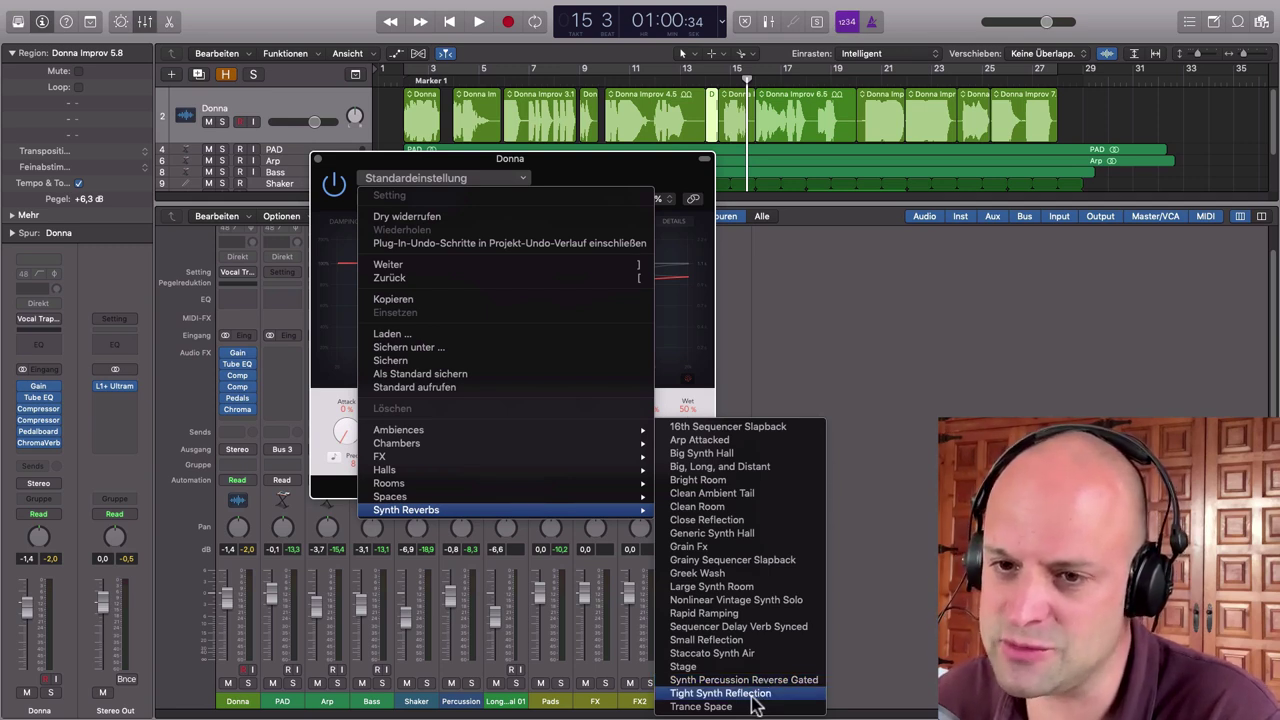
pyautogui.click(752, 480)
pyautogui.moveTo(594, 173)
pyautogui.mouseDown()
pyautogui.moveTo(535, 129)
pyautogui.moveTo(613, 170)
pyautogui.mouseUp()
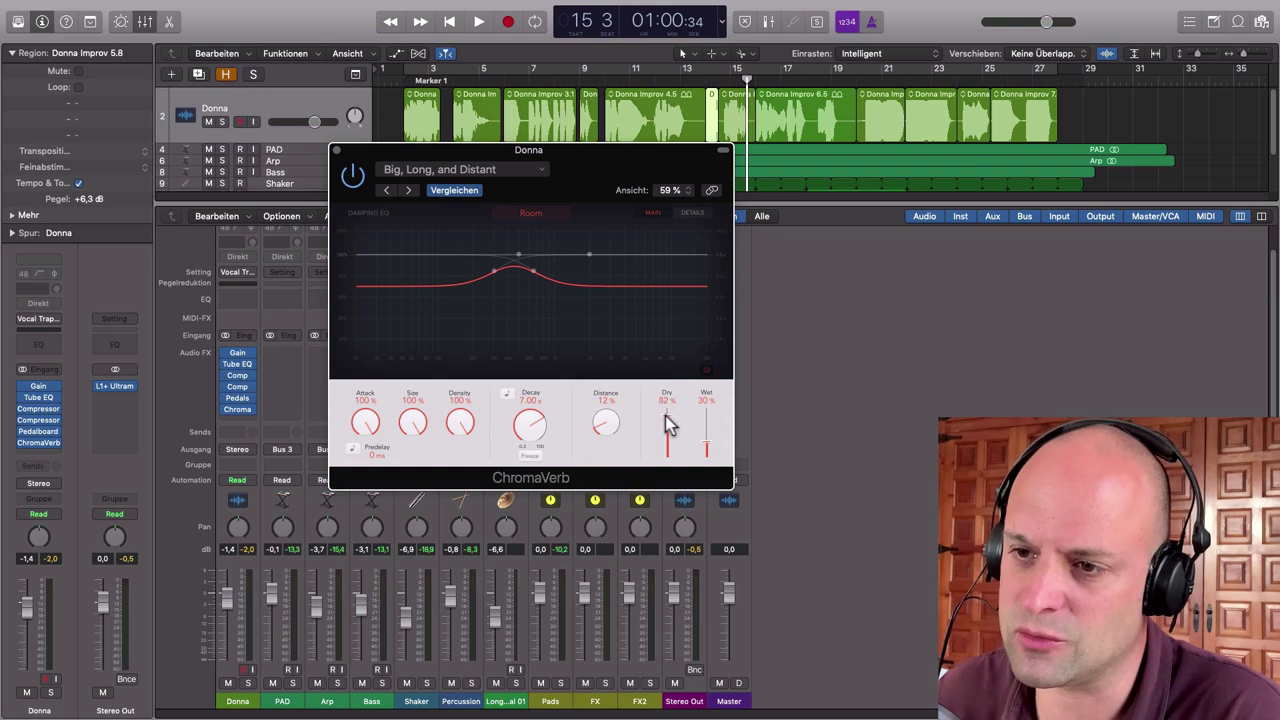
# - While playing the full mix, set ChromaVerb's Attack to 87%, Size 95%, Density 91%, Decay 8.40 s and Distance 67%, and close it
pyautogui.press('space')
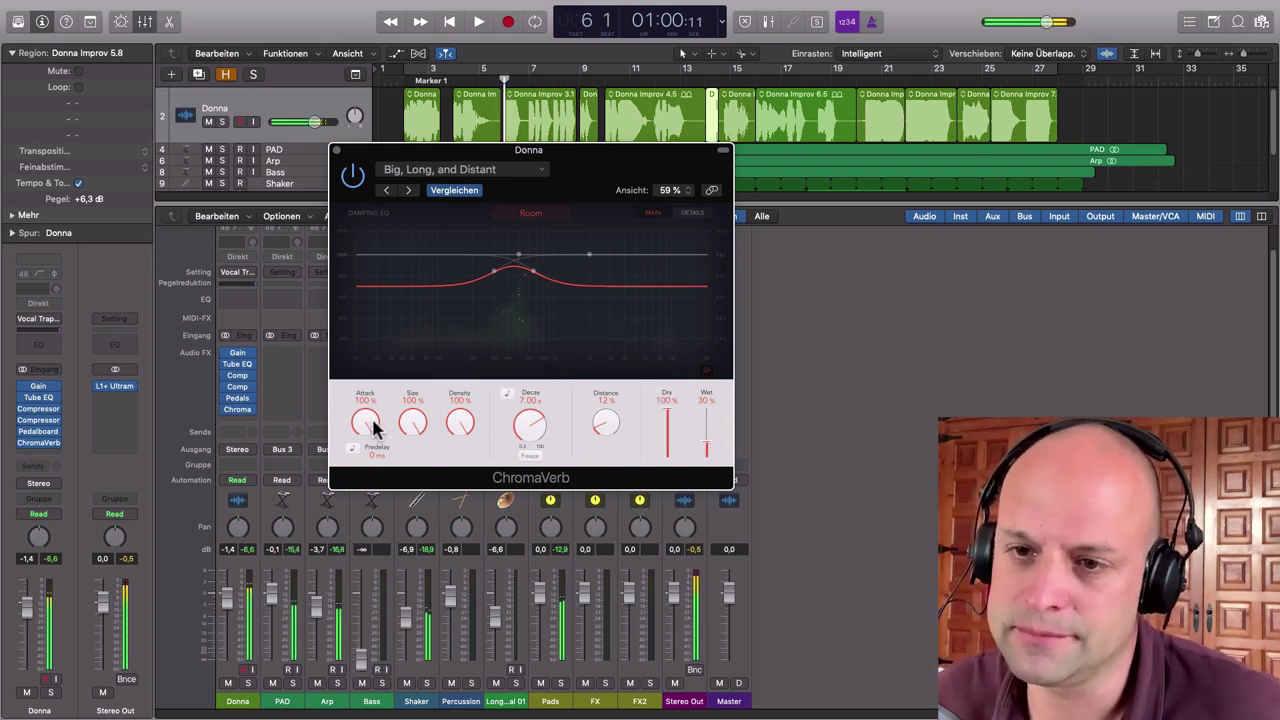
pyautogui.moveTo(365, 418); pyautogui.dragTo(367, 424)
pyautogui.moveTo(530, 429); pyautogui.dragTo(586, 375)
pyautogui.moveTo(599, 419); pyautogui.dragTo(600, 427)
pyautogui.moveTo(457, 420); pyautogui.dragTo(459, 444)
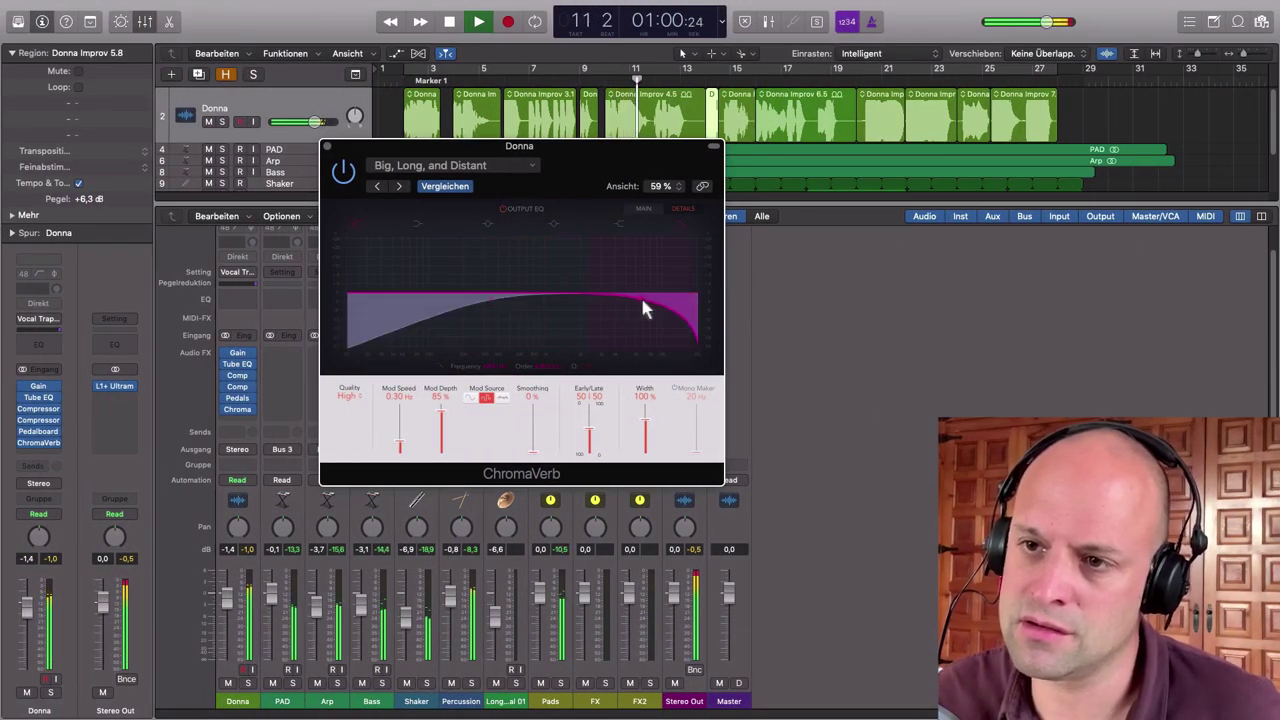
pyautogui.click(641, 209)
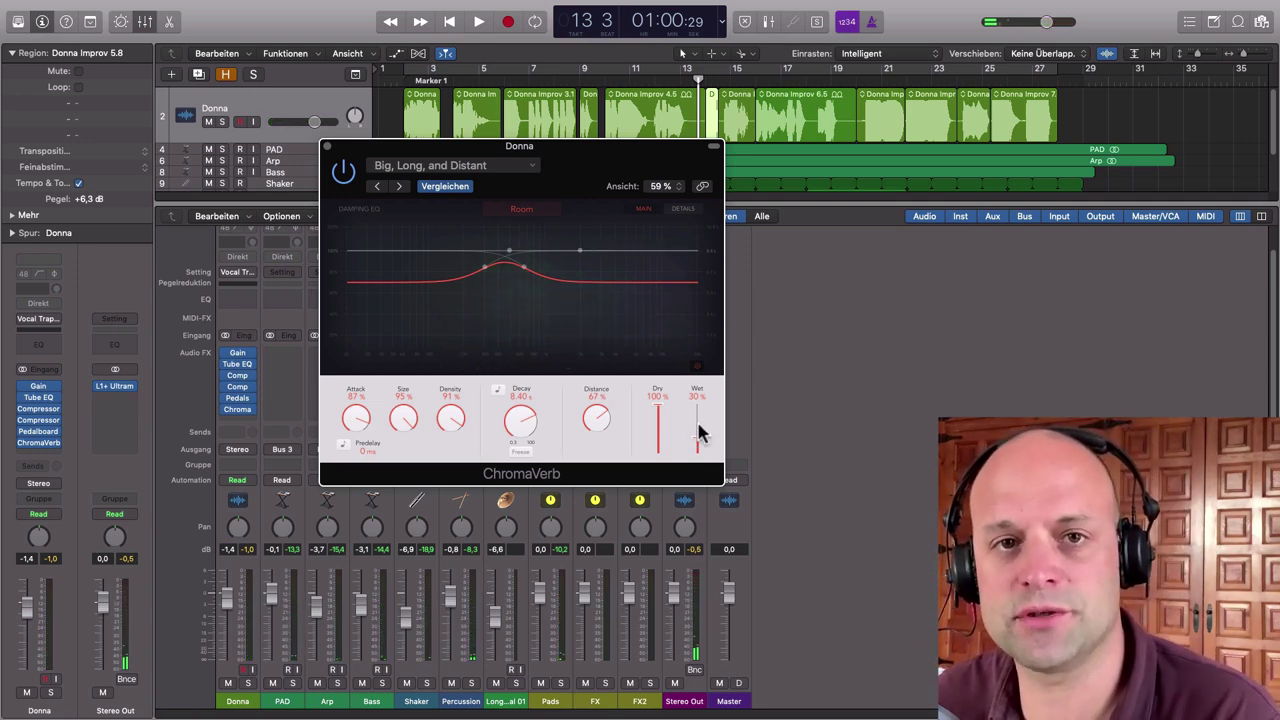
pyautogui.click(326, 147)
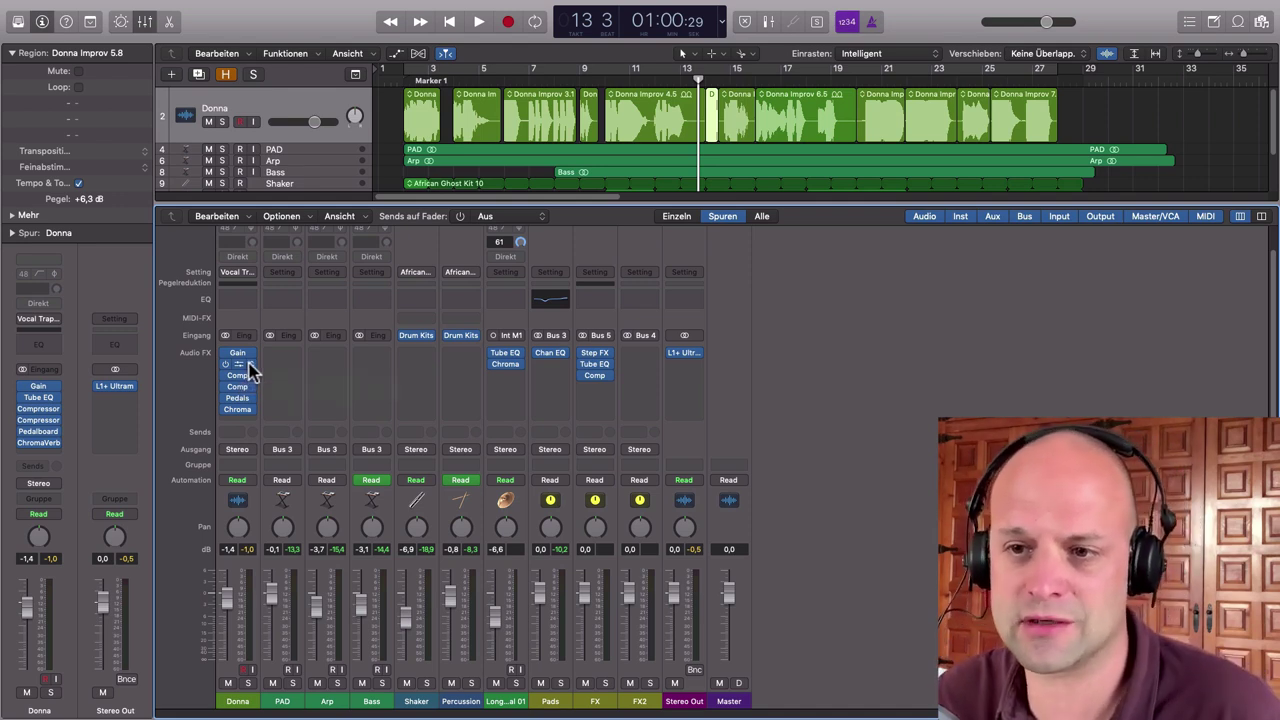
# - Insert a stereo Exciter after ChromaVerb on the vocal channel and move its window clear of the tracks
pyautogui.click(249, 421)
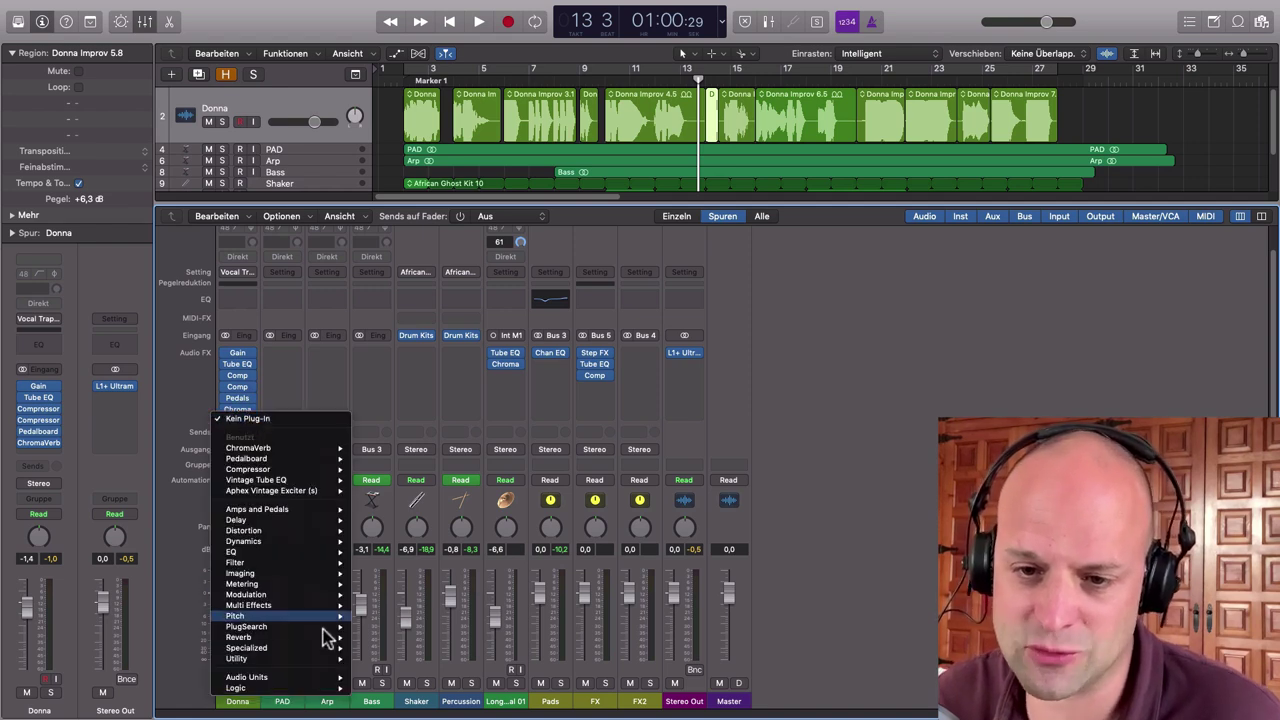
pyautogui.moveTo(312, 668)
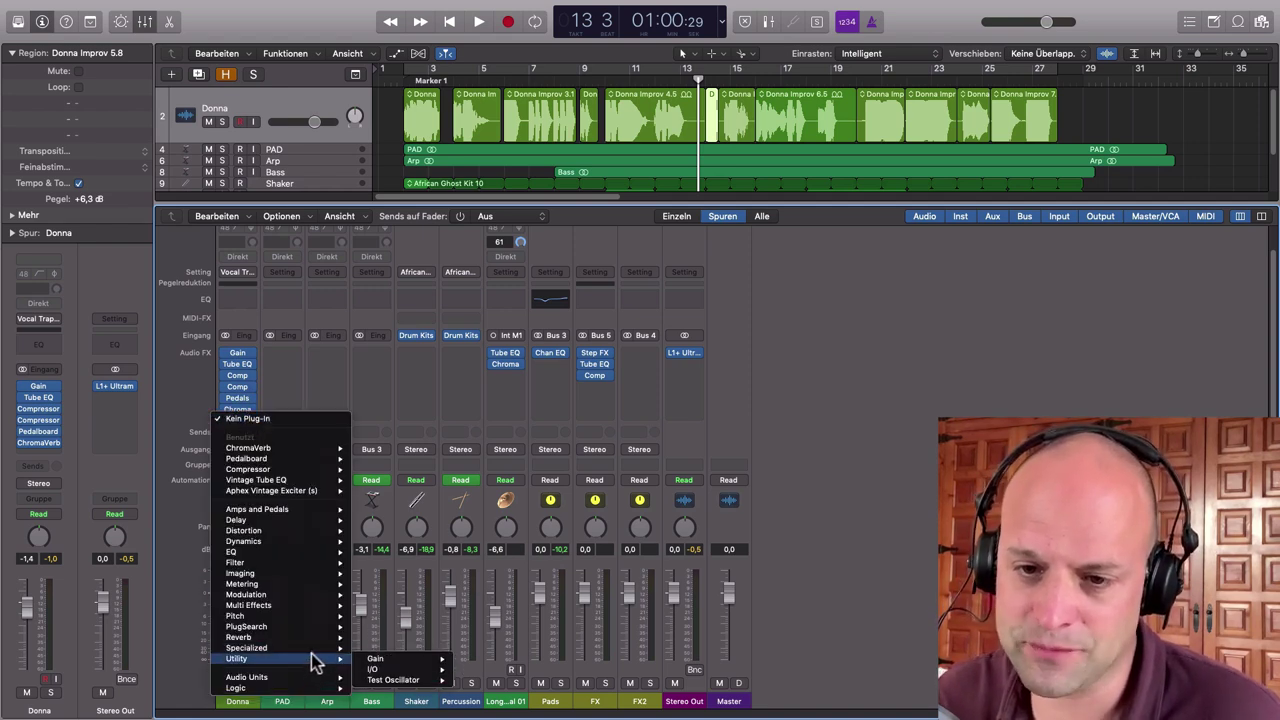
pyautogui.click(458, 660)
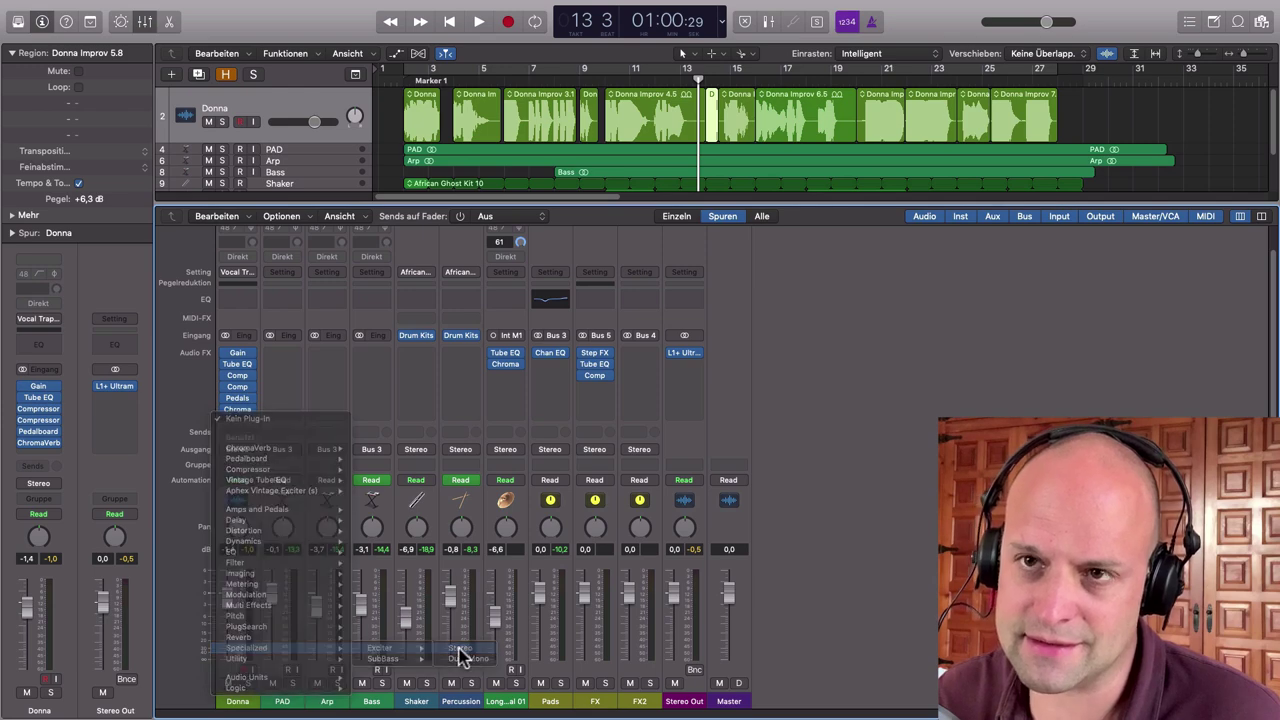
pyautogui.moveTo(190, 25); pyautogui.dragTo(588, 216)
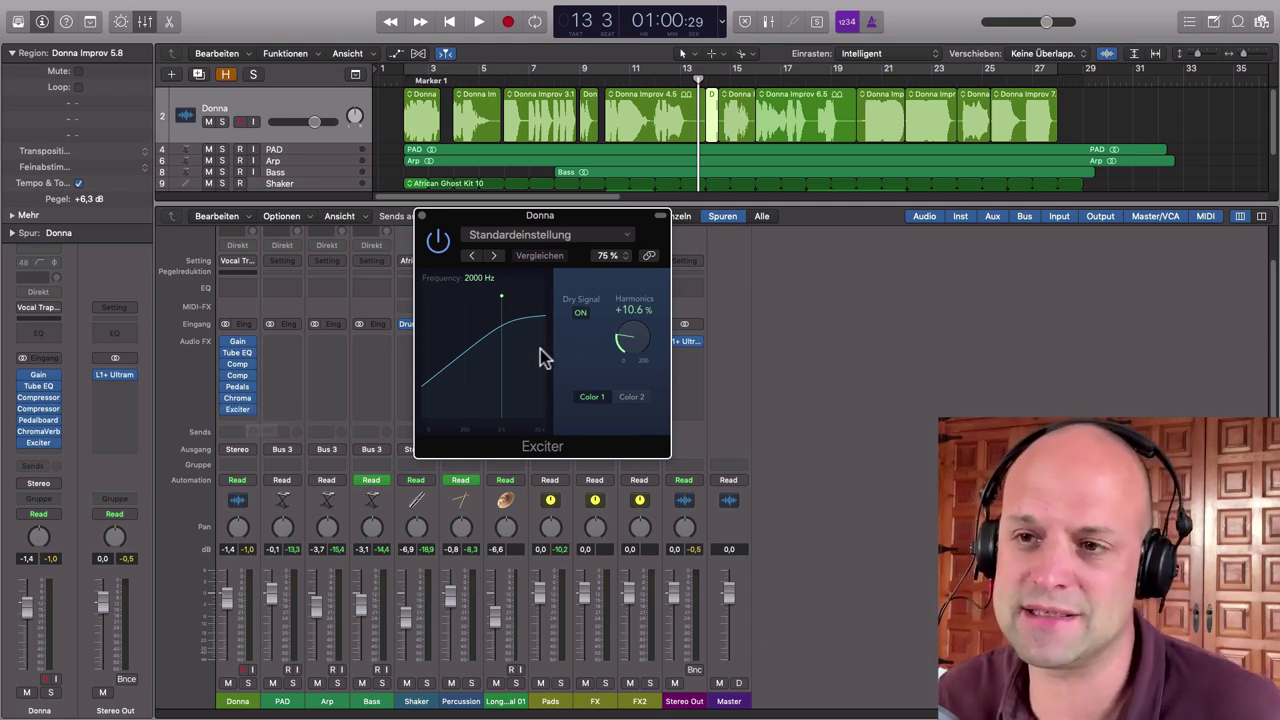
pyautogui.moveTo(628, 218); pyautogui.dragTo(619, 213)
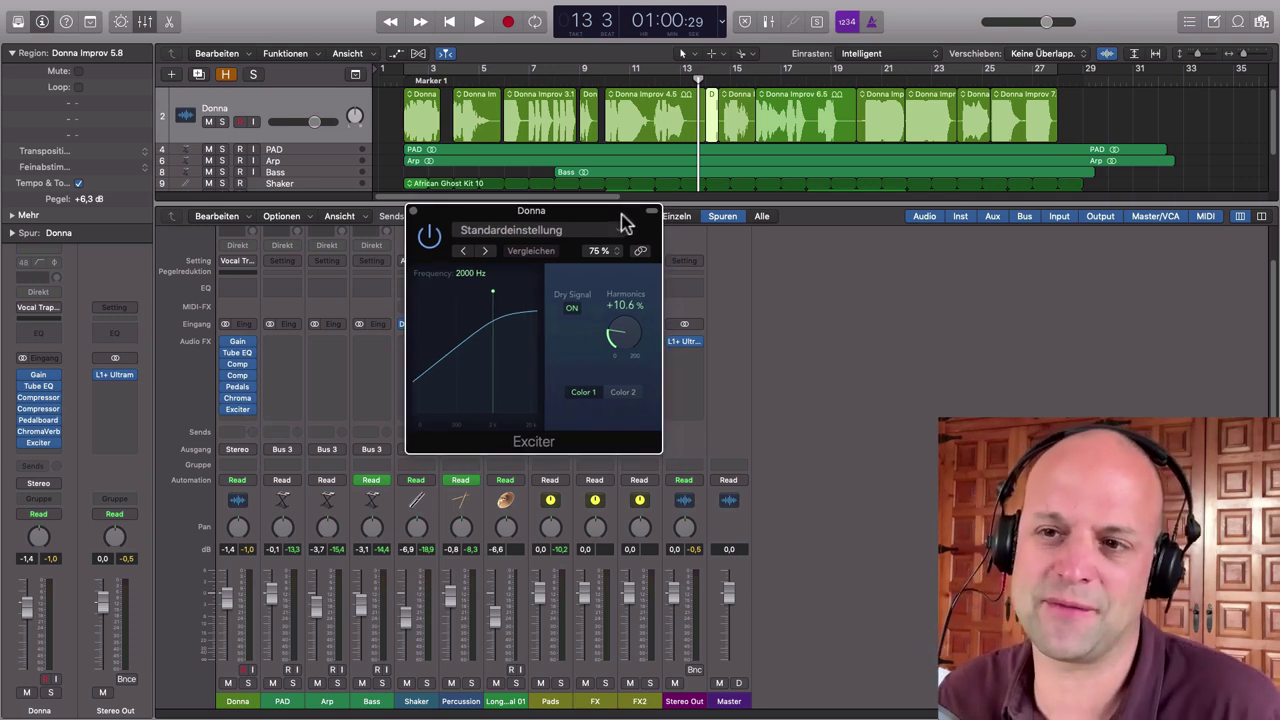
# - While playing the mix, set the Exciter's Frequency to 7900 Hz and Harmonics to +23.1%, trying Color 2 but keeping Color 1
pyautogui.press('space')
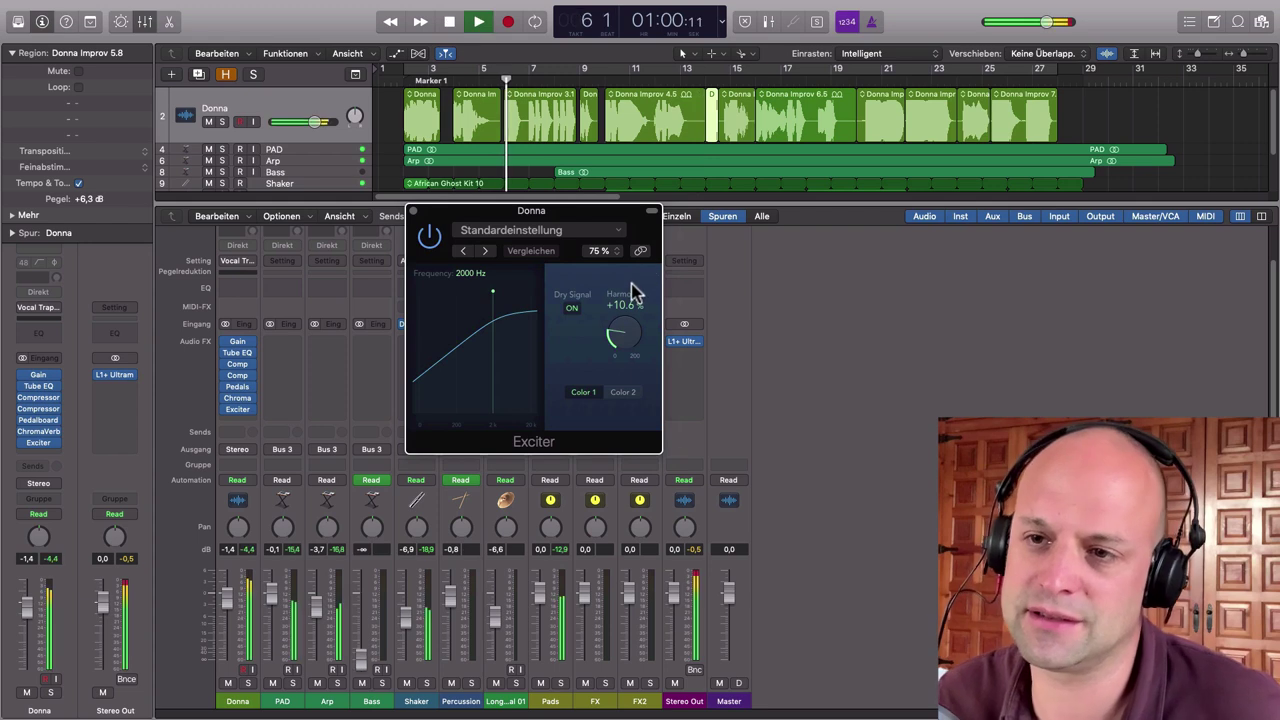
pyautogui.moveTo(491, 292); pyautogui.dragTo(515, 291)
pyautogui.click(623, 392)
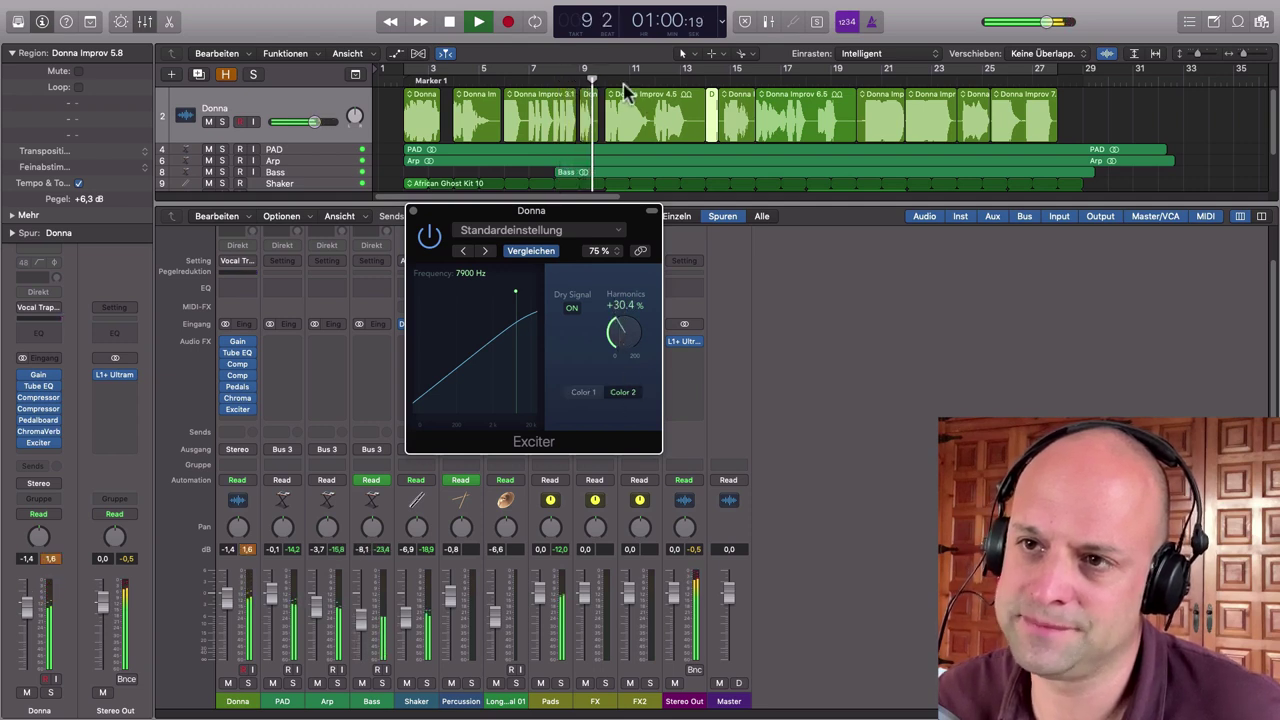
pyautogui.click(583, 392)
pyautogui.moveTo(620, 352); pyautogui.dragTo(608, 330)
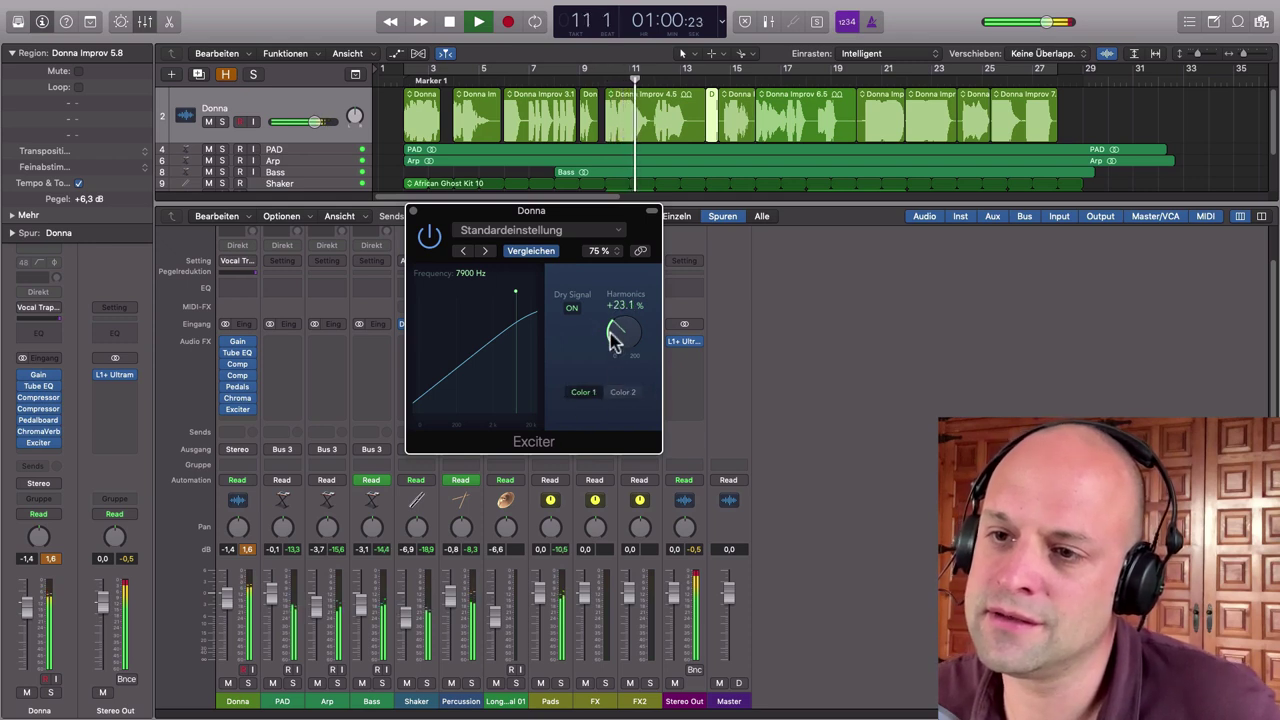
# - Compare the vocal with the Exciter bypassed and enabled, stop playback, close the plug-in and reset the mixer's peak readings
pyautogui.click(430, 237)
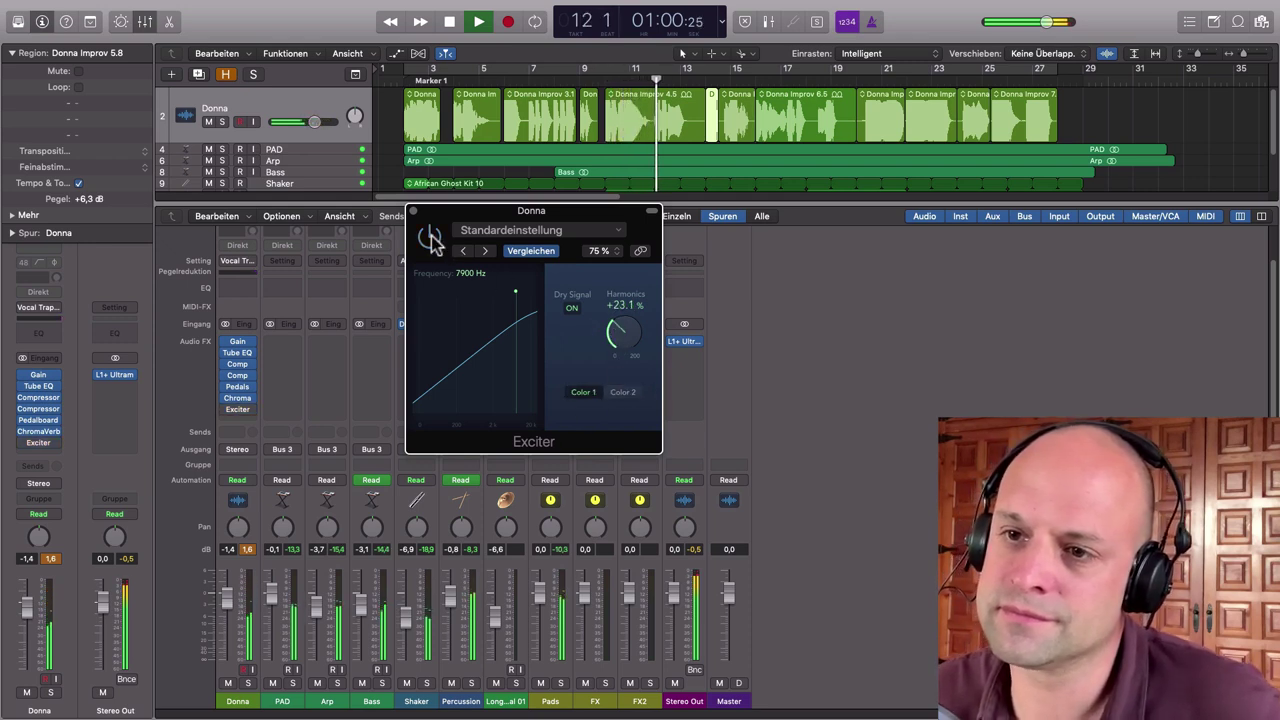
pyautogui.click(430, 237)
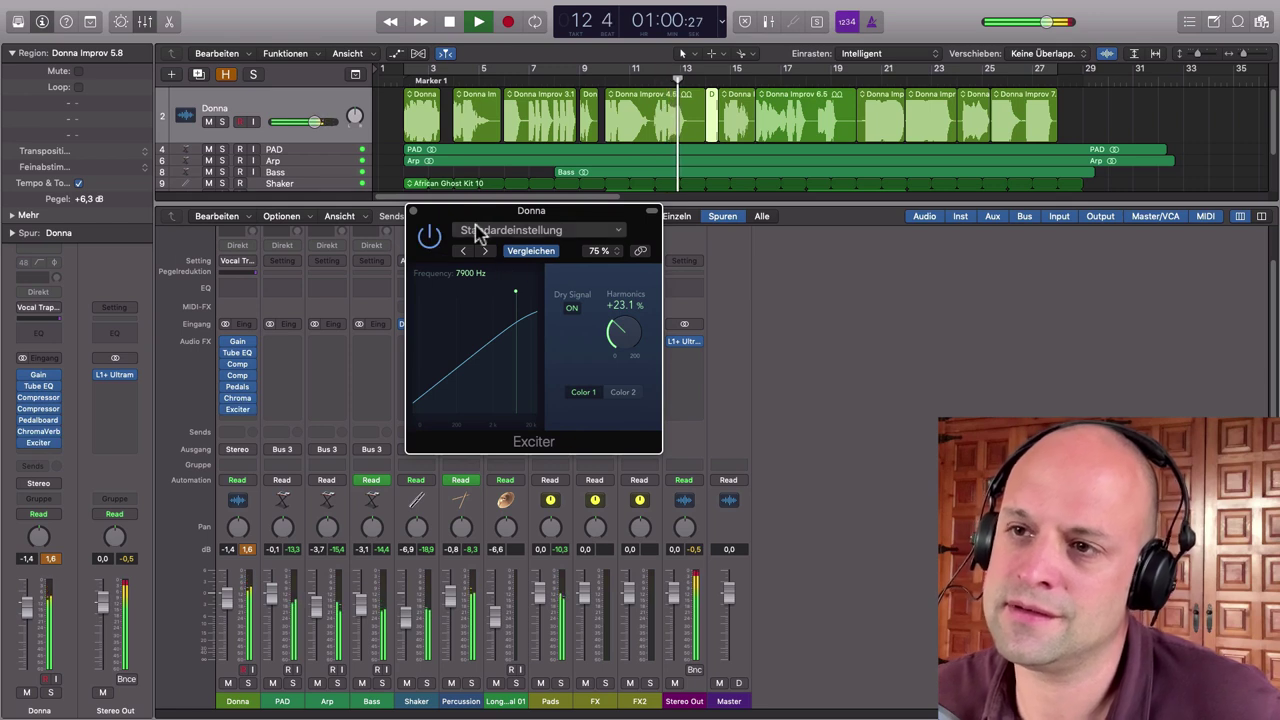
pyautogui.press('space')
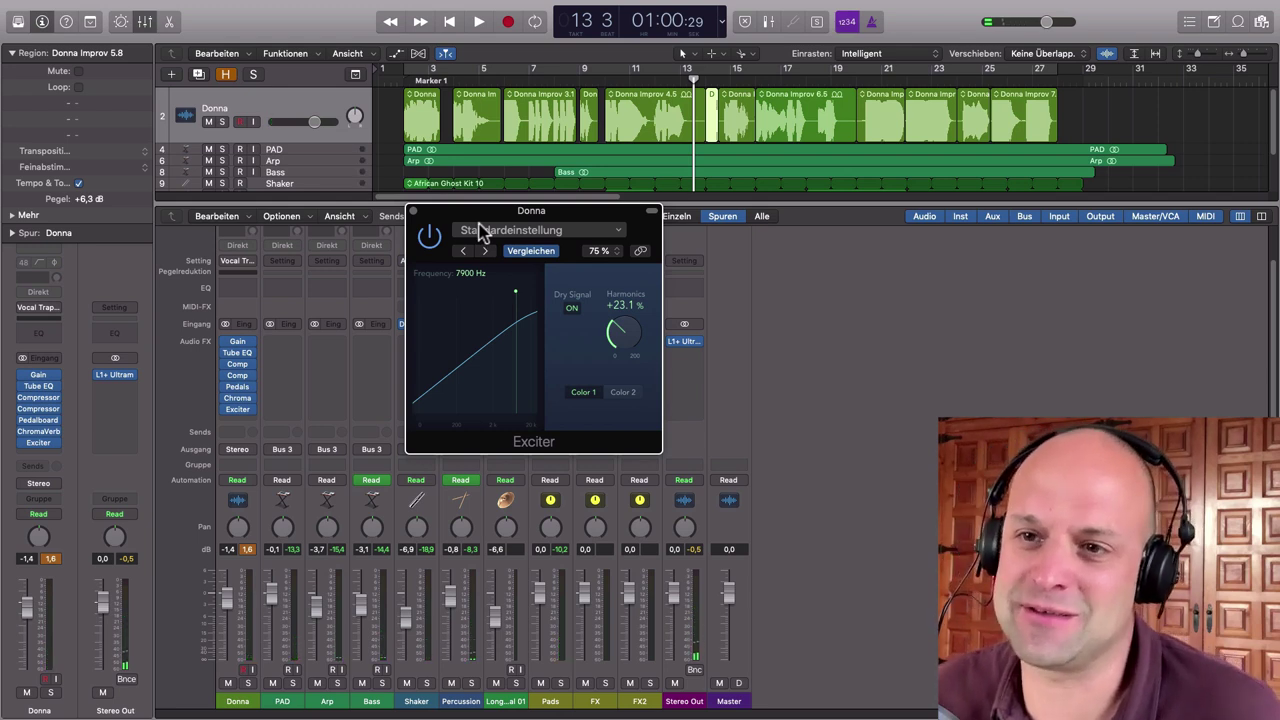
pyautogui.click(414, 214)
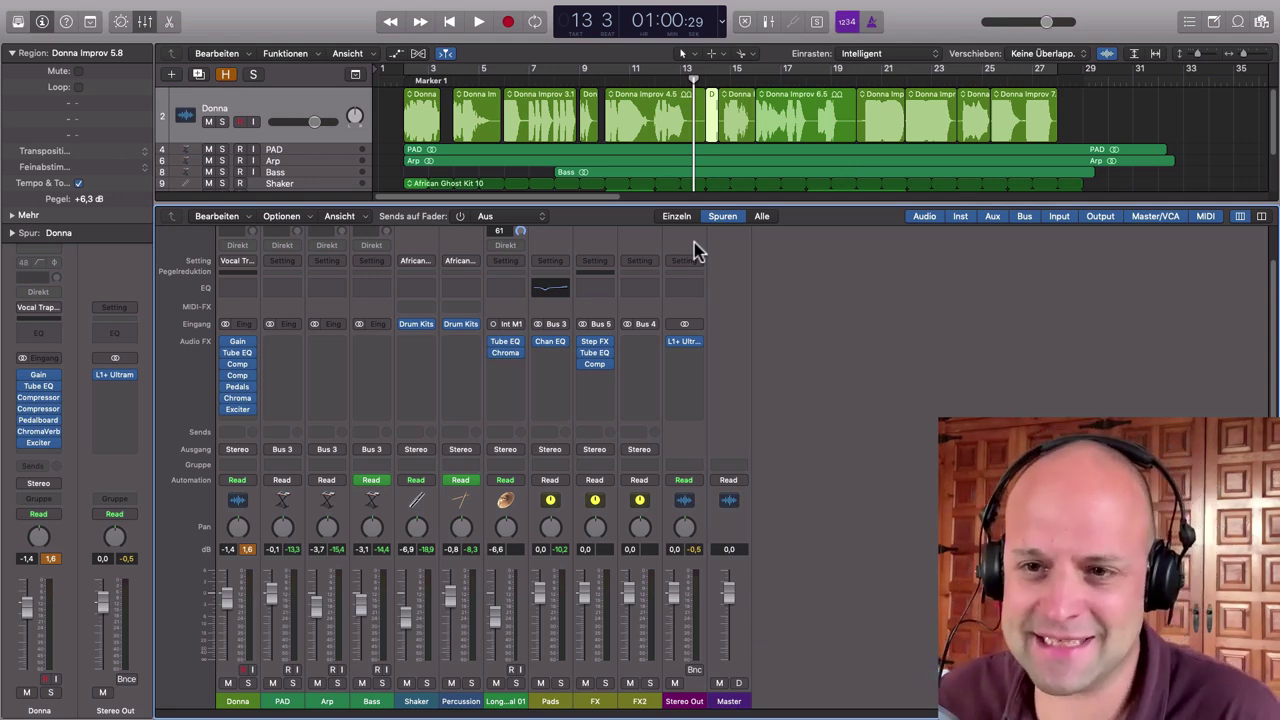
pyautogui.click(248, 553)
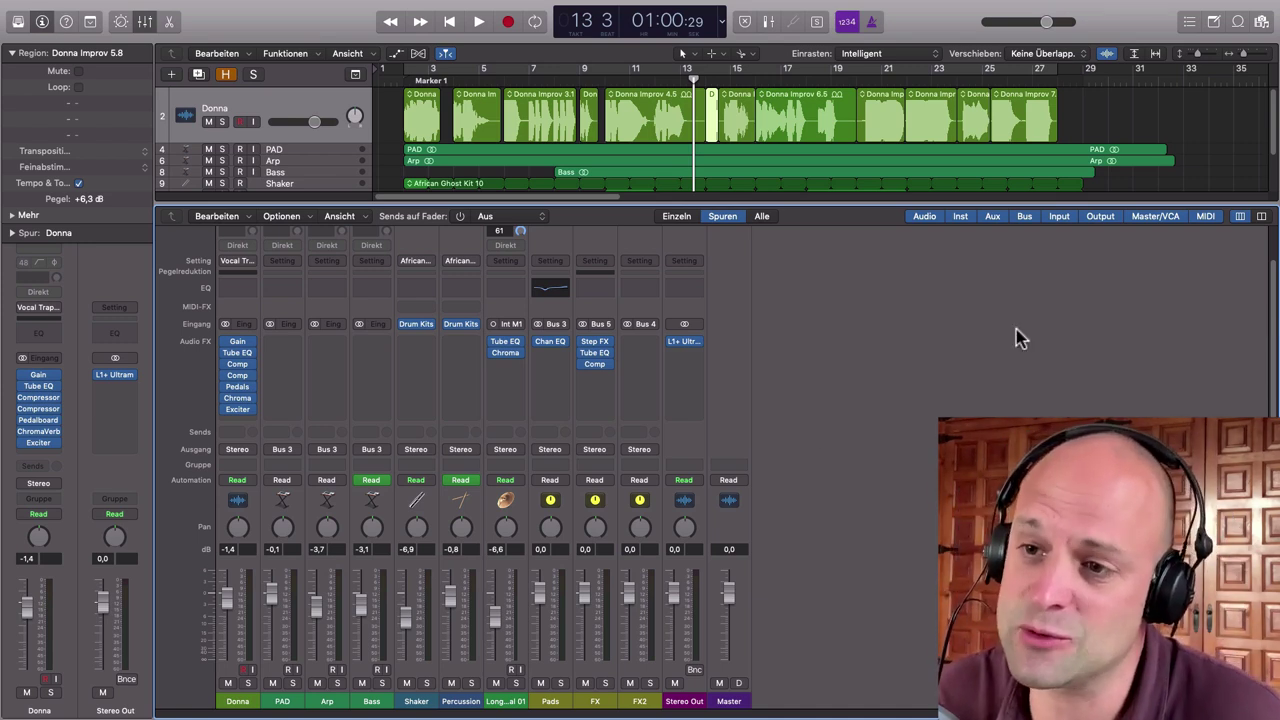
# - Insert a stereo Step FX on the FX2 channel fed by Bus 4 and position its window
pyautogui.click(652, 343)
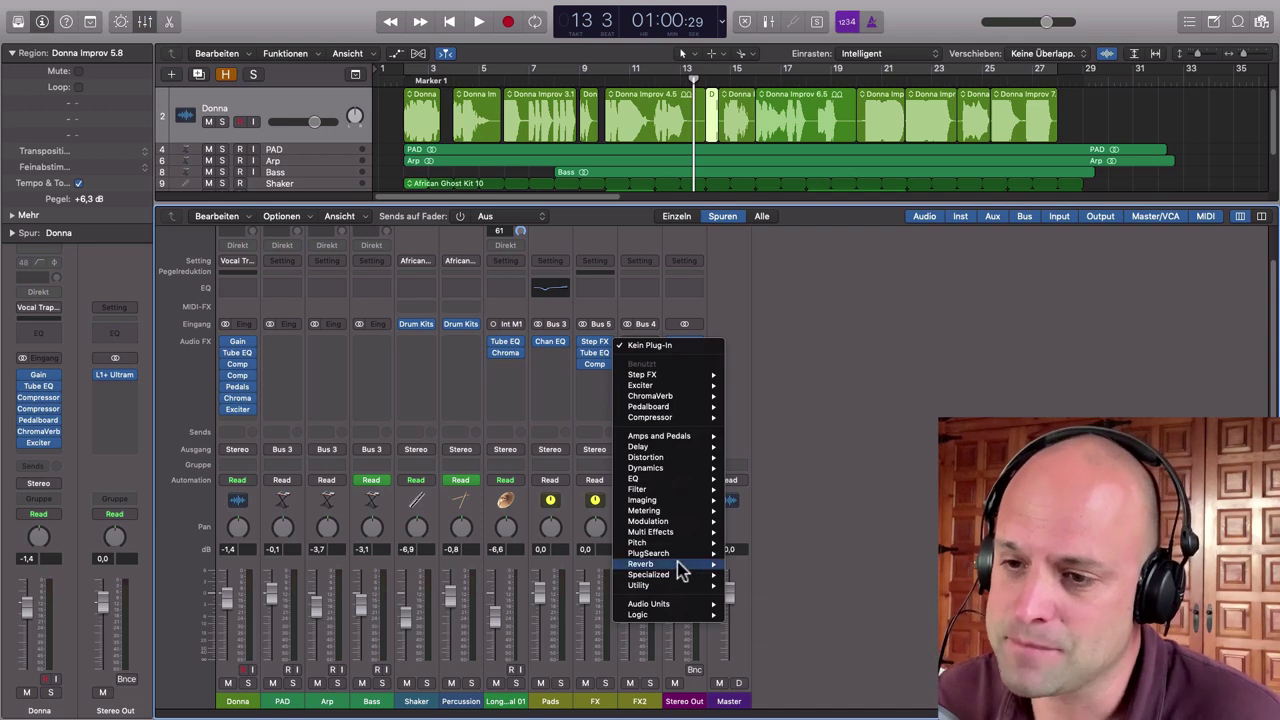
pyautogui.moveTo(686, 532)
pyautogui.moveTo(766, 542)
pyautogui.click(850, 547)
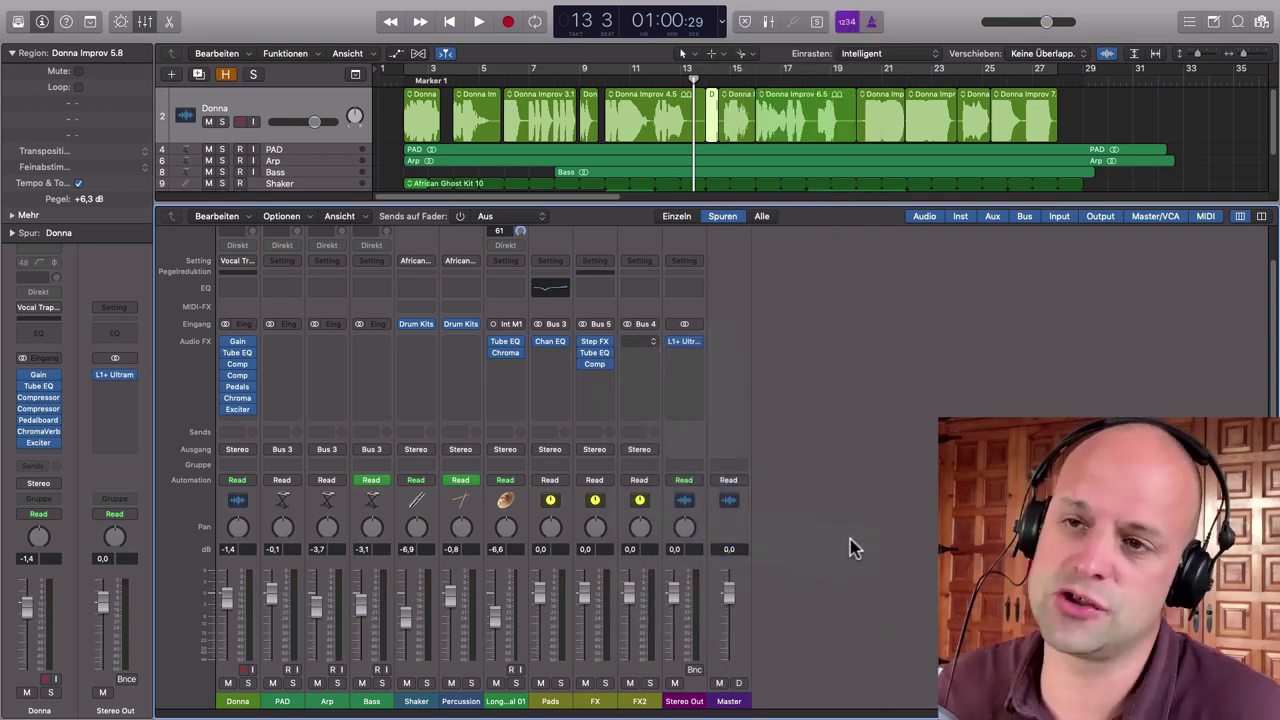
pyautogui.moveTo(523, 26); pyautogui.dragTo(738, 67)
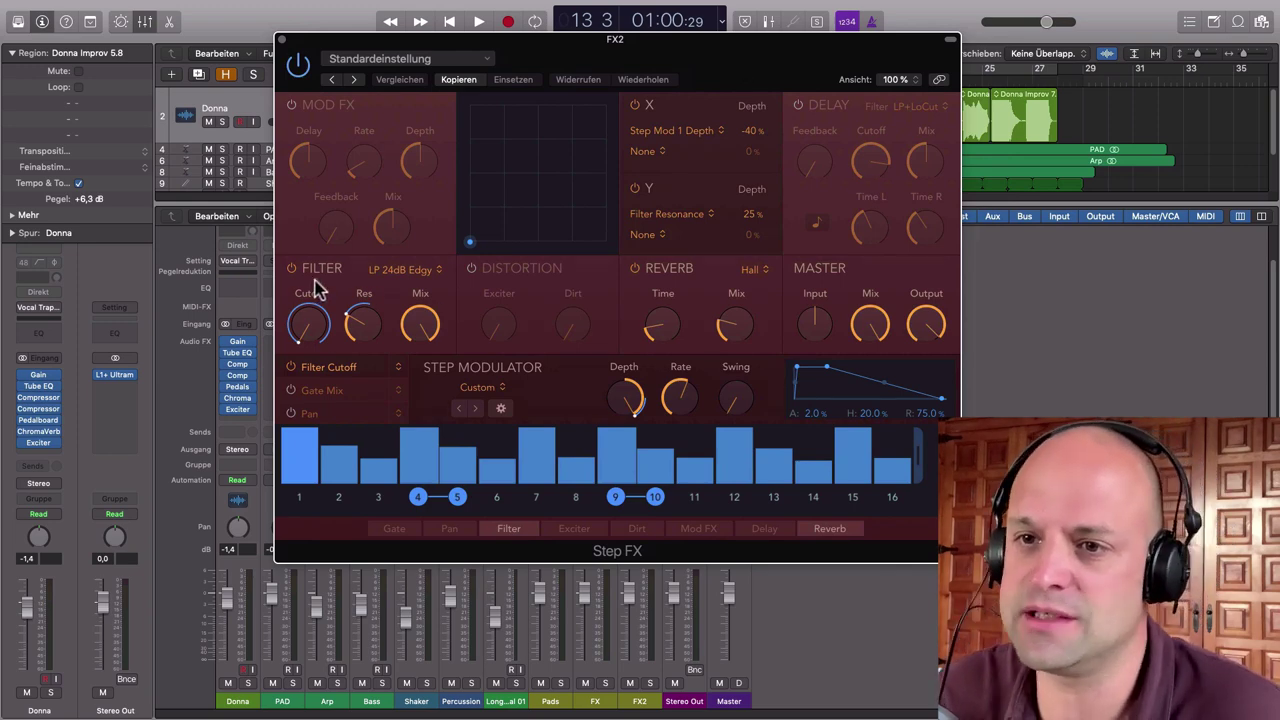
pyautogui.moveTo(752, 56); pyautogui.dragTo(736, 24)
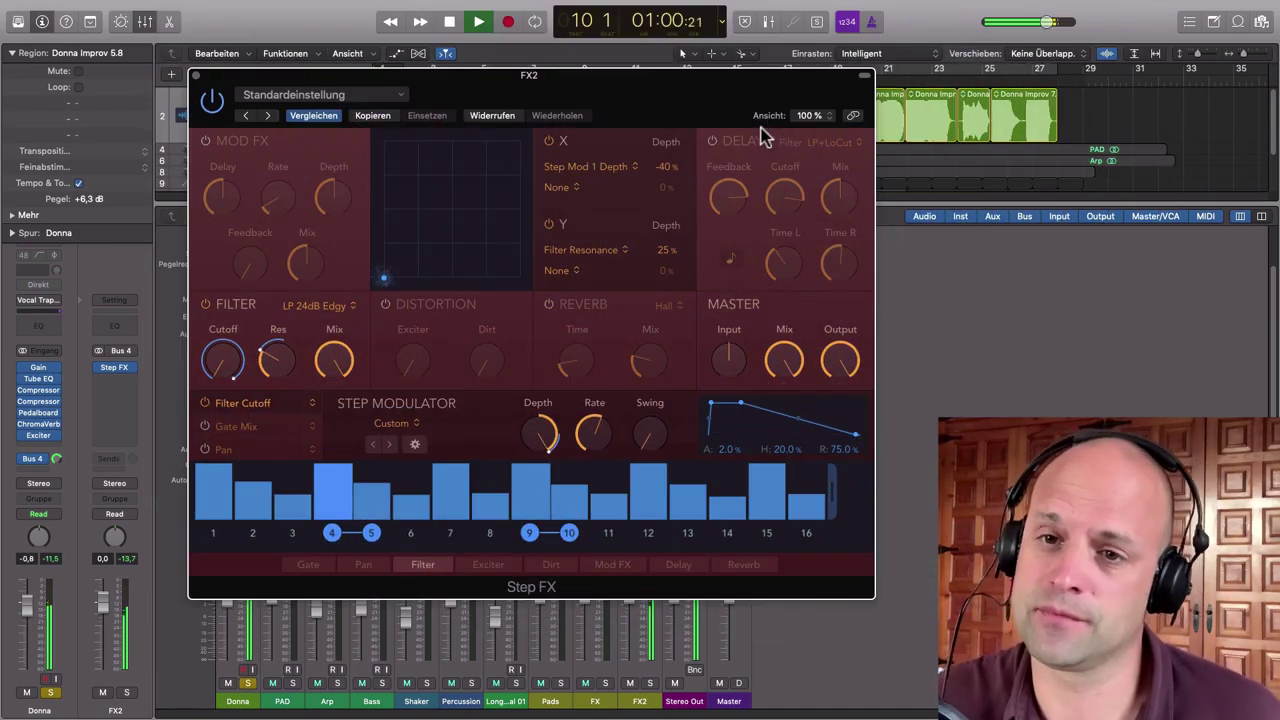
# - In Step FX, switch off the Filter section, switch on the Delay section and adjust its left delay time
pyautogui.moveTo(703, 116); pyautogui.dragTo(744, 102)
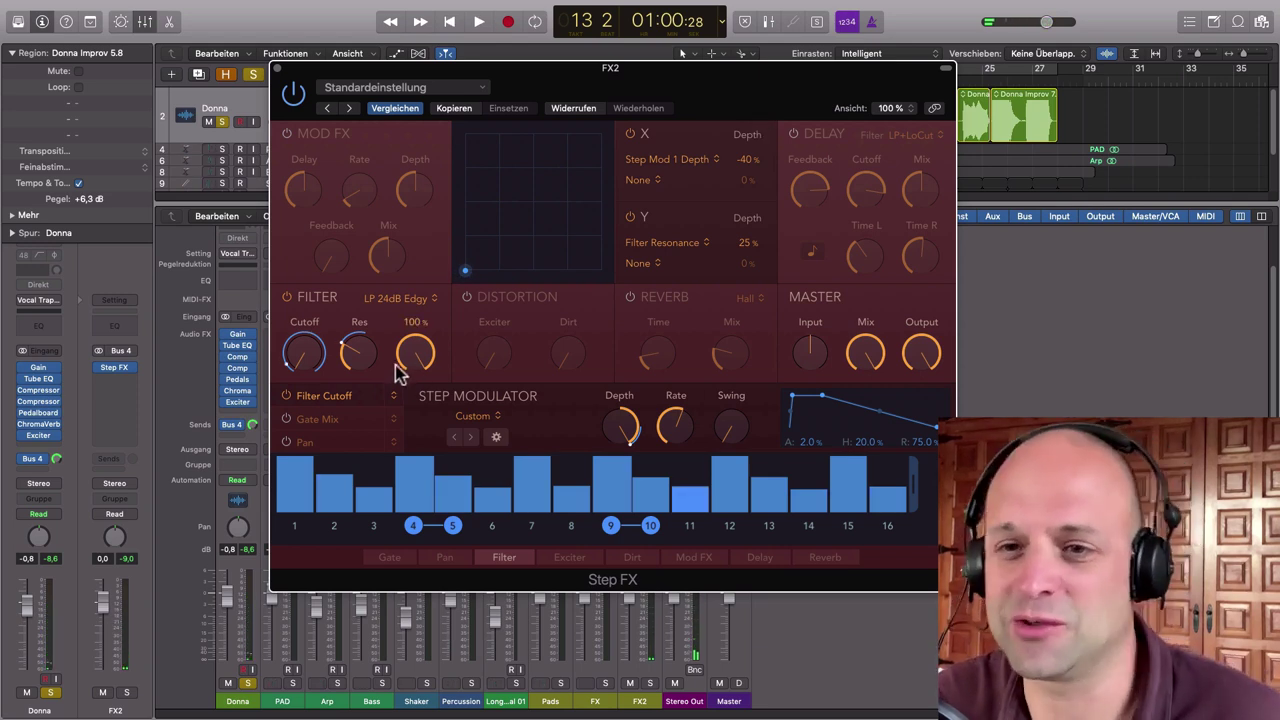
pyautogui.click(287, 299)
pyautogui.click(794, 134)
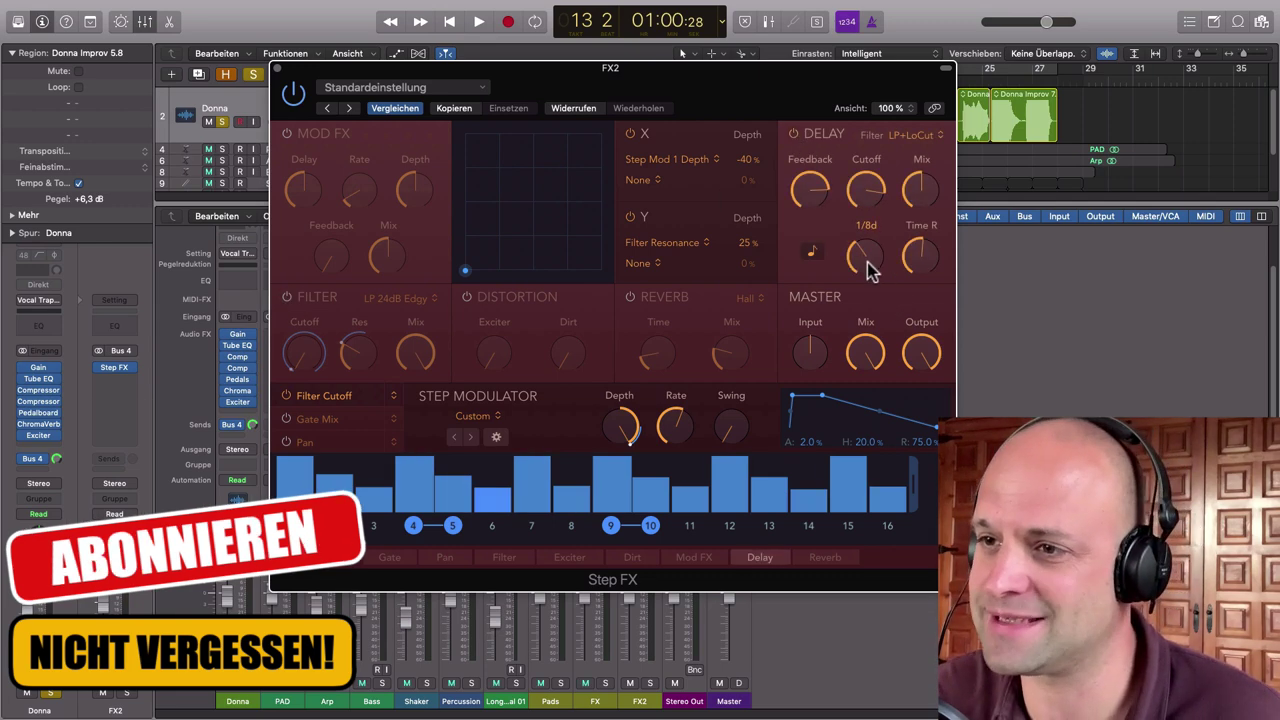
pyautogui.moveTo(867, 263); pyautogui.dragTo(848, 239)
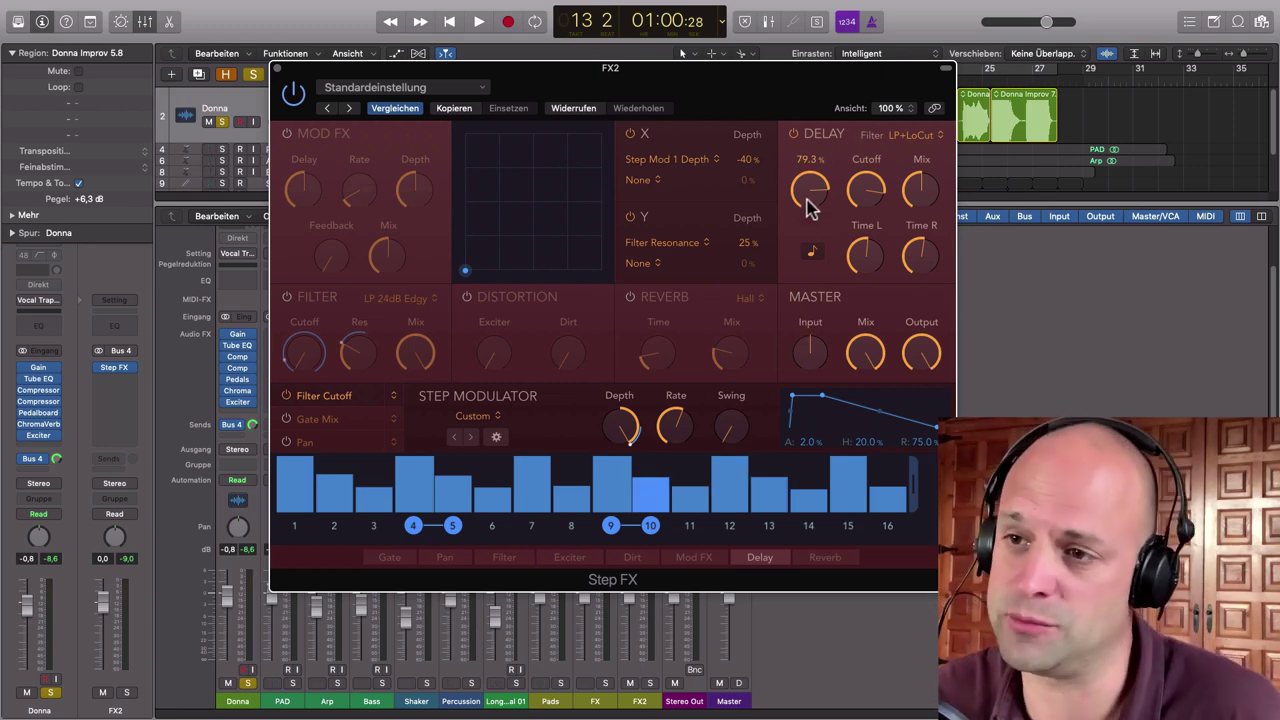
# - While playing the soloed vocal, readjust Step FX's left delay time, set the delay Feedback to 79.9%, and close the plug-in
pyautogui.moveTo(768, 88); pyautogui.dragTo(797, 118)
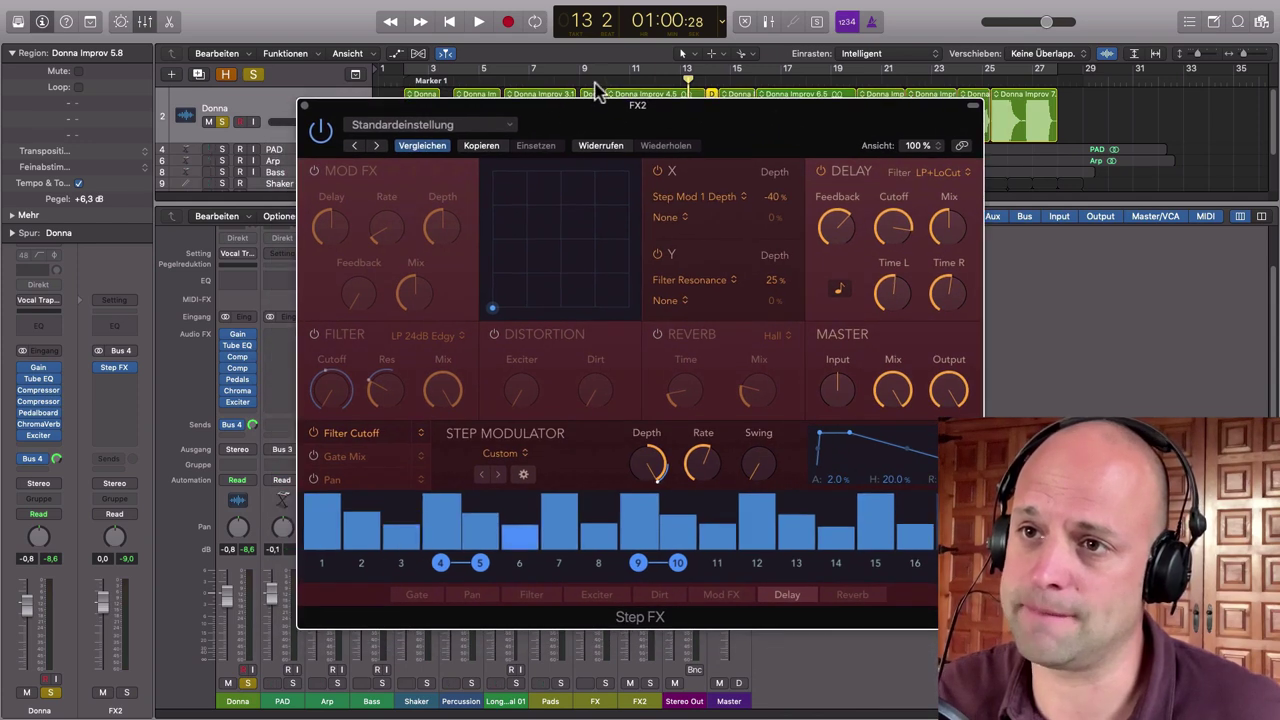
pyautogui.press('space')
pyautogui.moveTo(889, 290); pyautogui.dragTo(886, 330)
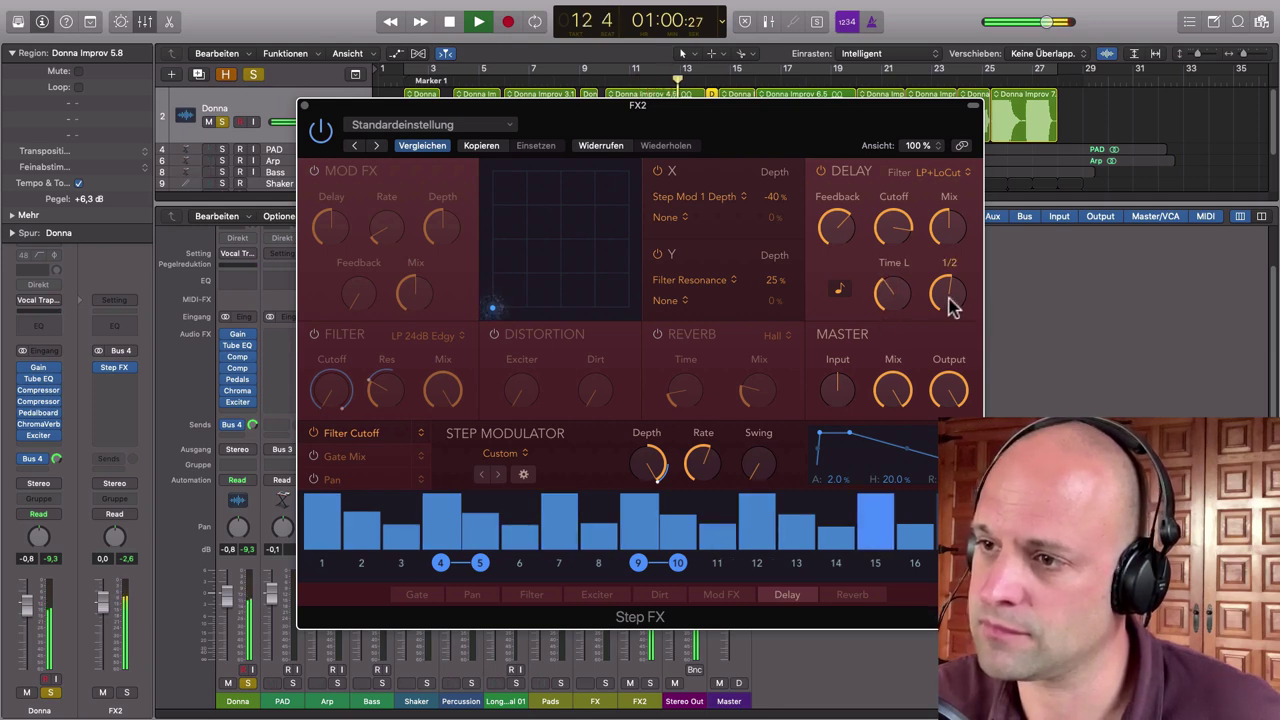
pyautogui.moveTo(831, 229); pyautogui.dragTo(831, 223)
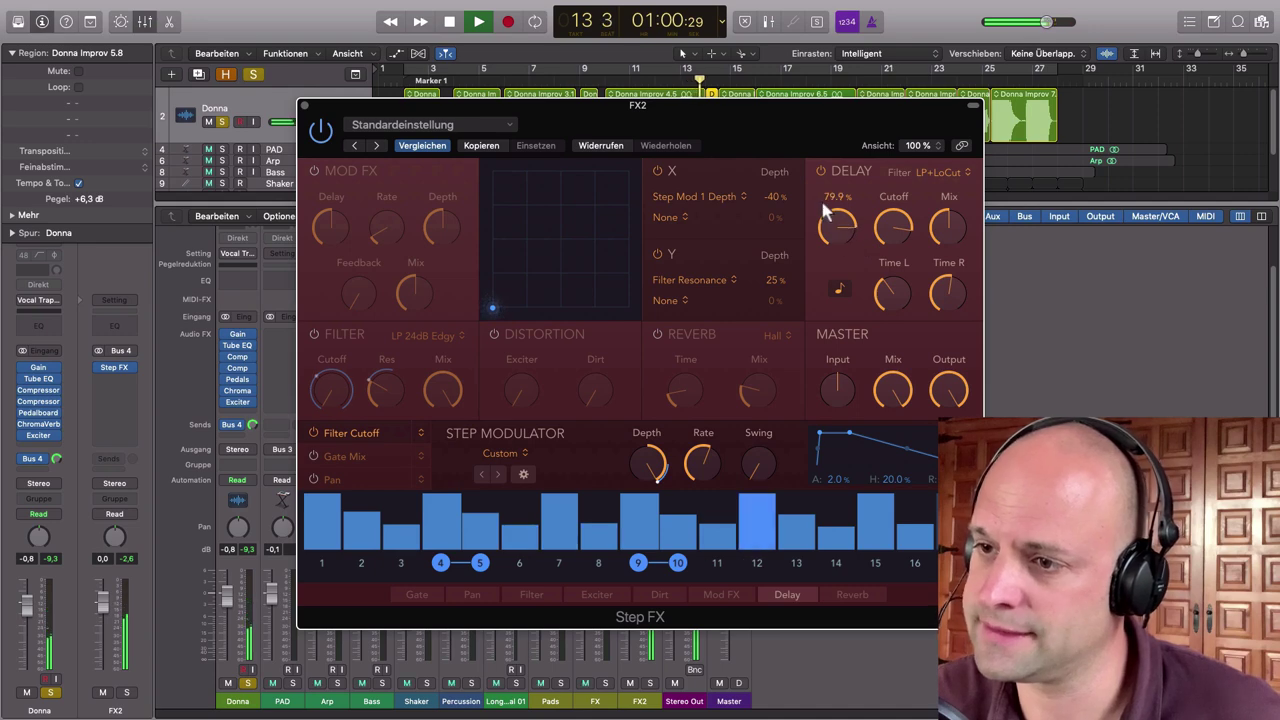
pyautogui.moveTo(758, 136); pyautogui.dragTo(826, 170)
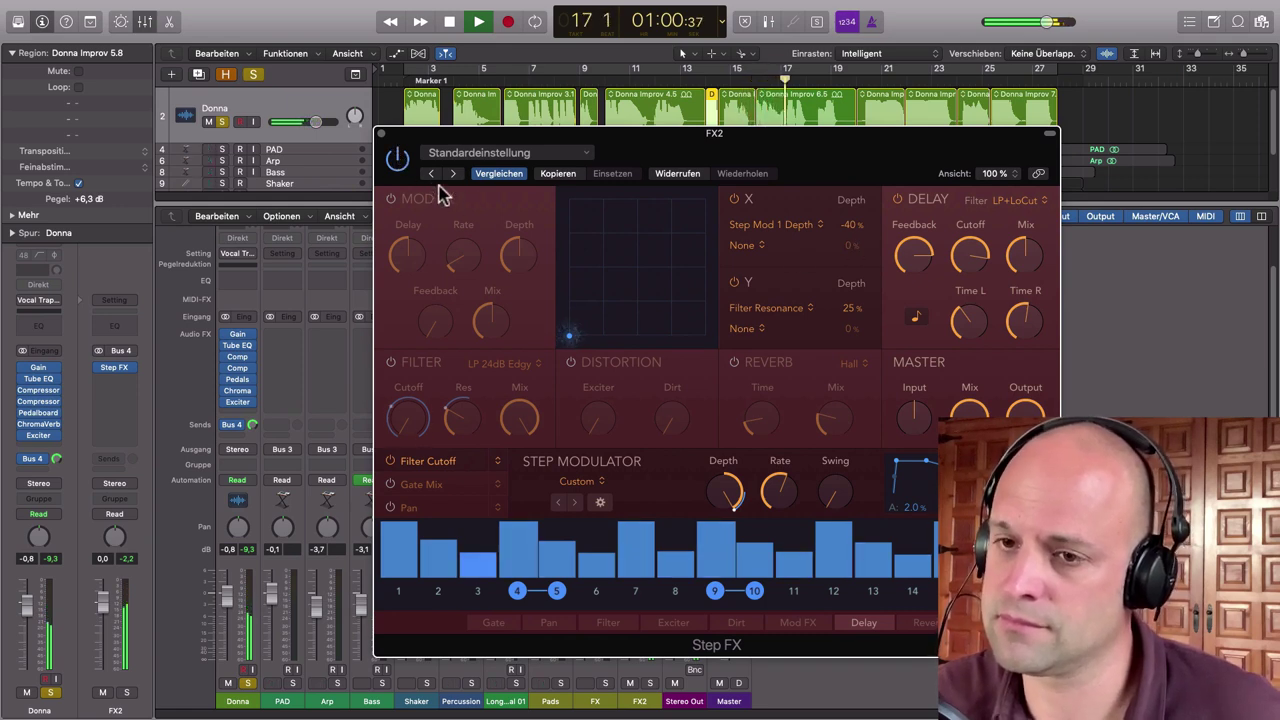
pyautogui.press('space')
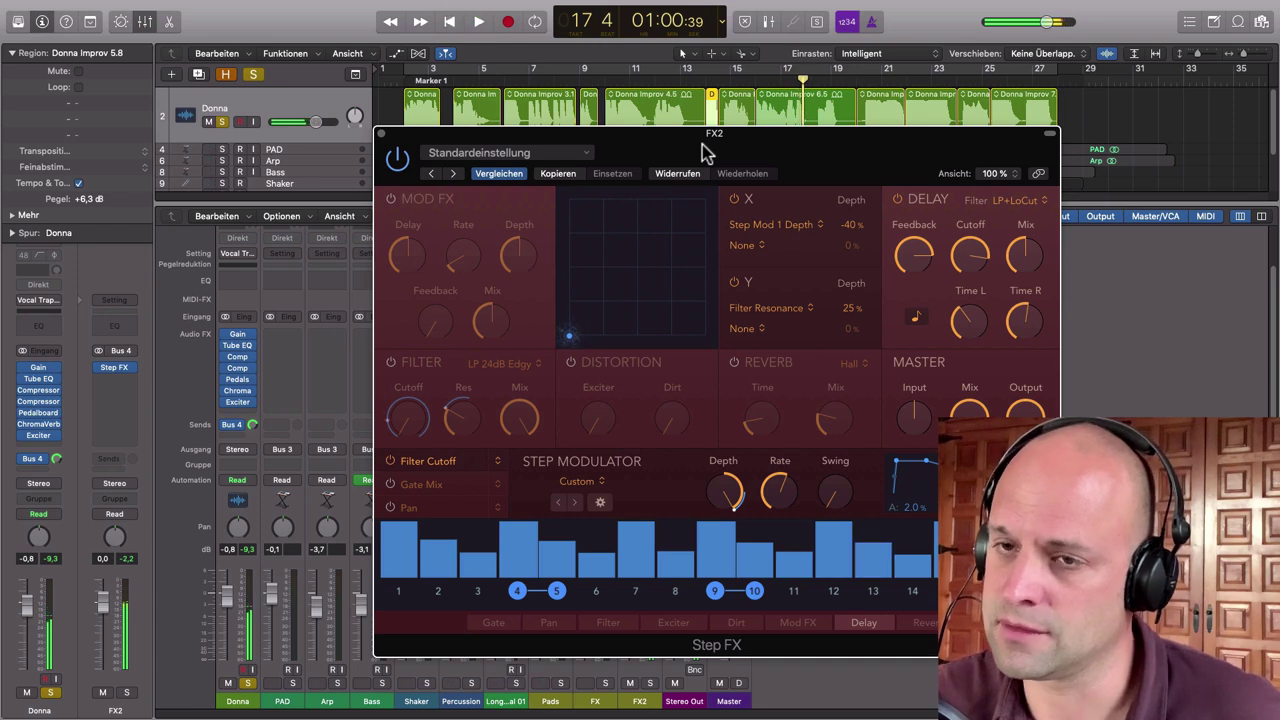
pyautogui.click(381, 134)
pyautogui.click(650, 350)
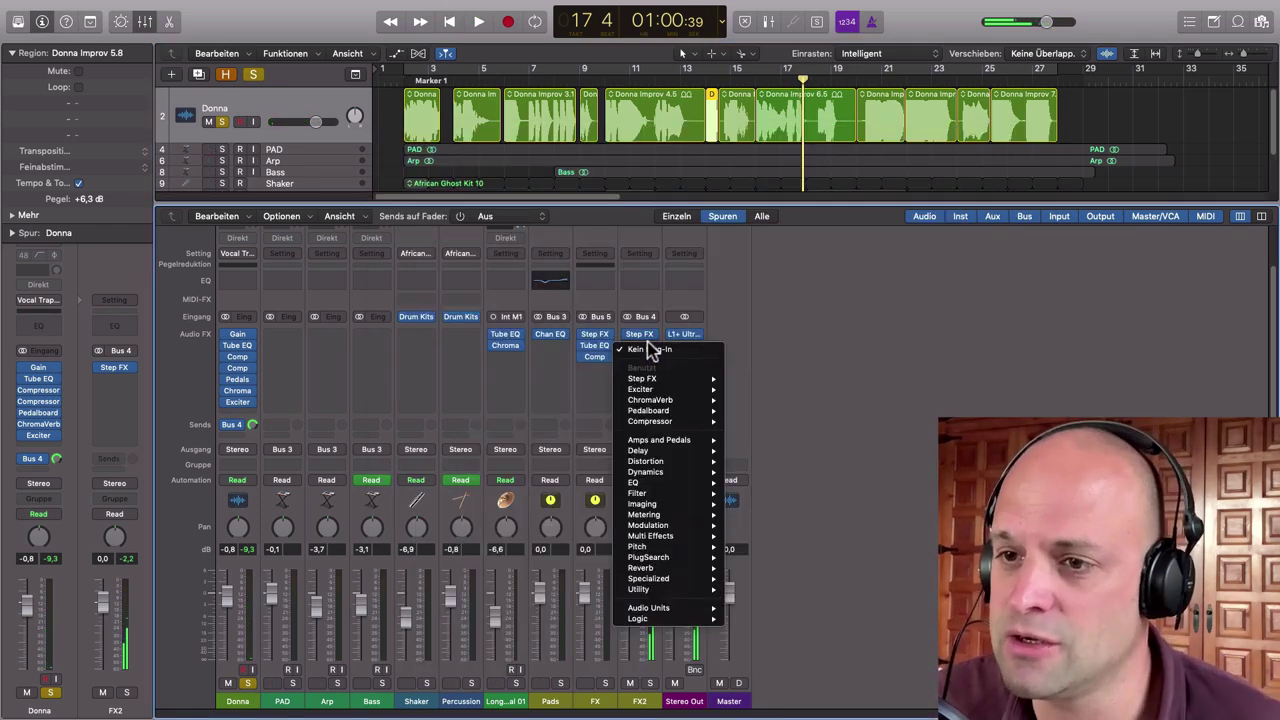
pyautogui.moveTo(660, 482)
pyautogui.click(578, 386)
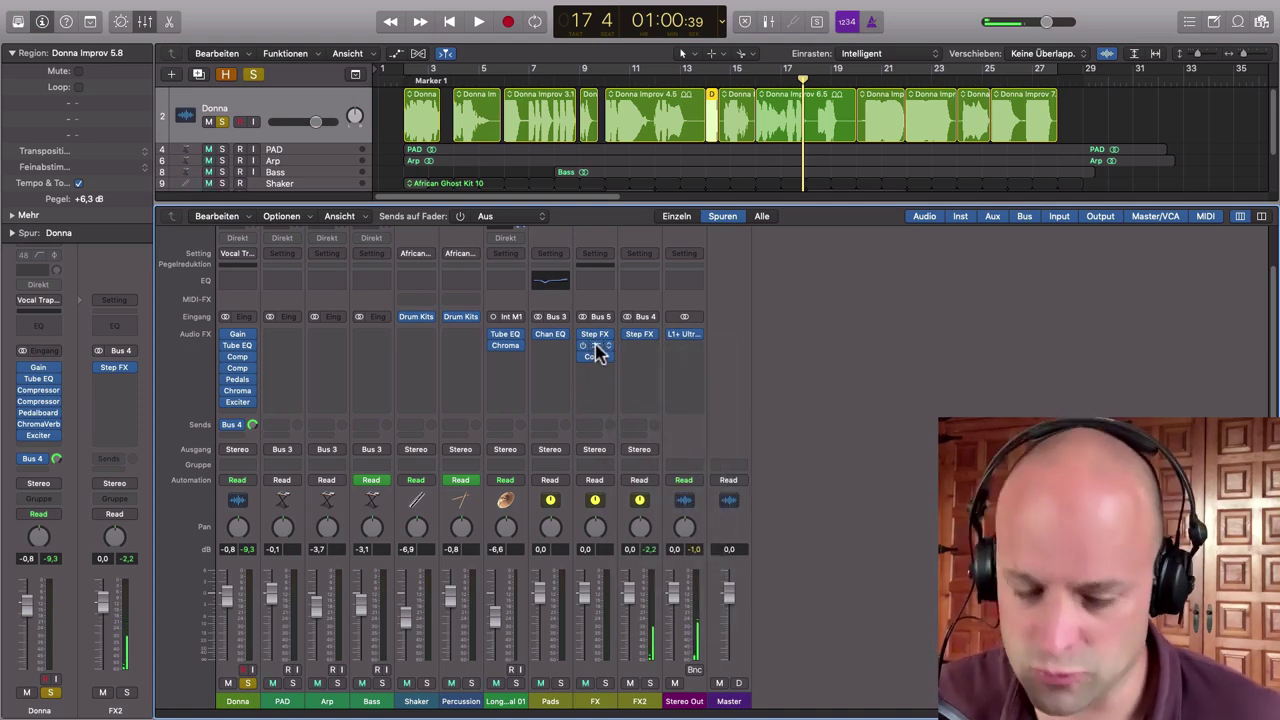
# - Copy the Tube EQ from the FX channel to the slot below Step FX on FX2, open it and position its window
pyautogui.moveTo(596, 352); pyautogui.dragTo(645, 352)
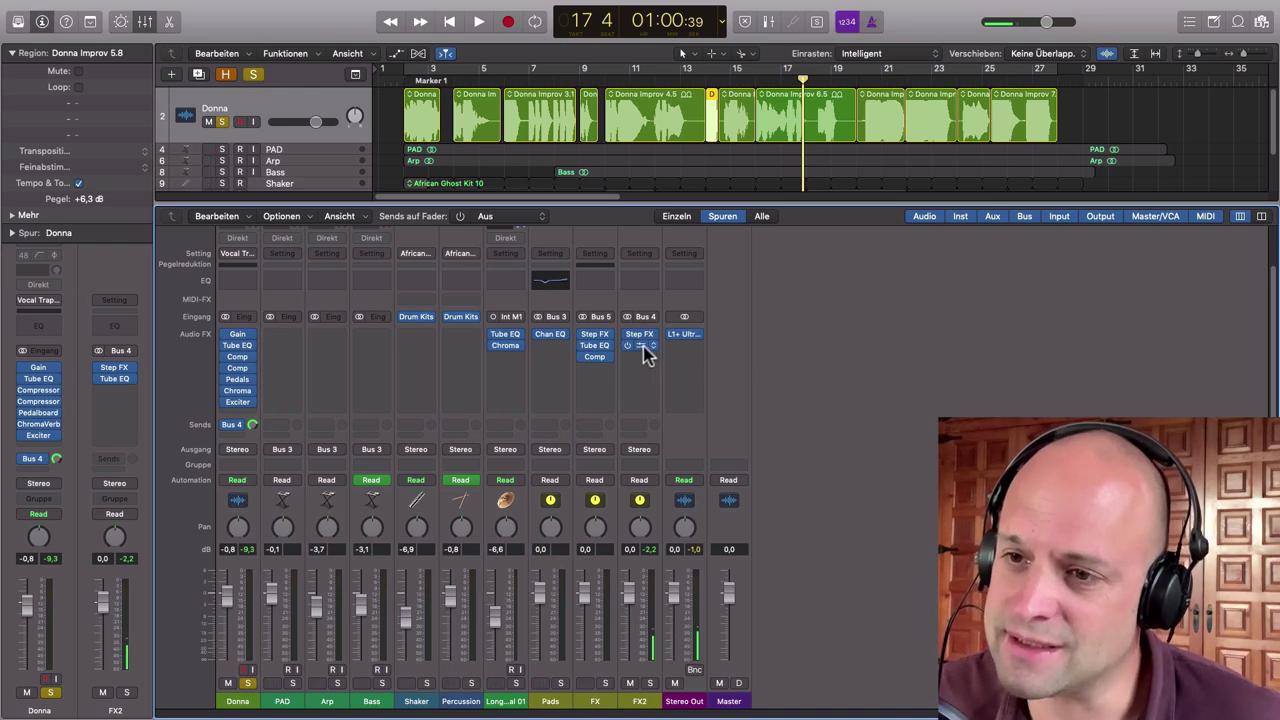
pyautogui.click(644, 346)
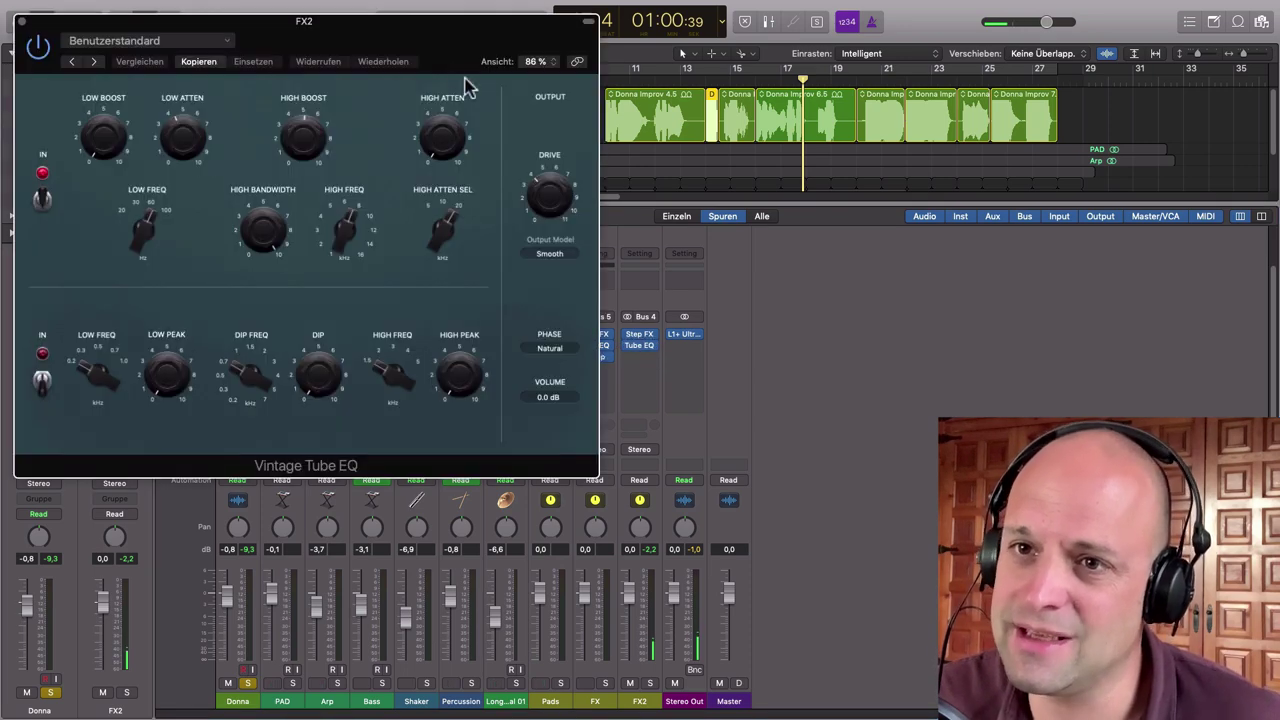
pyautogui.moveTo(487, 58); pyautogui.dragTo(832, 92)
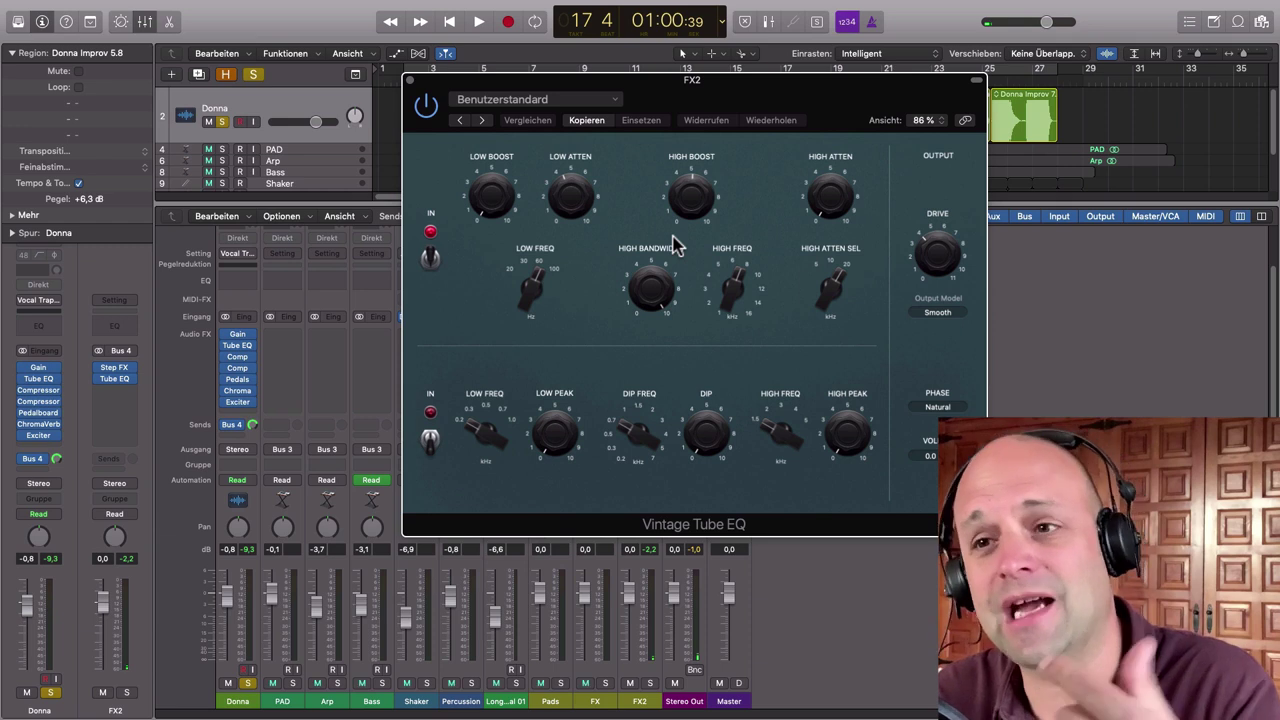
pyautogui.moveTo(776, 85); pyautogui.dragTo(736, 65)
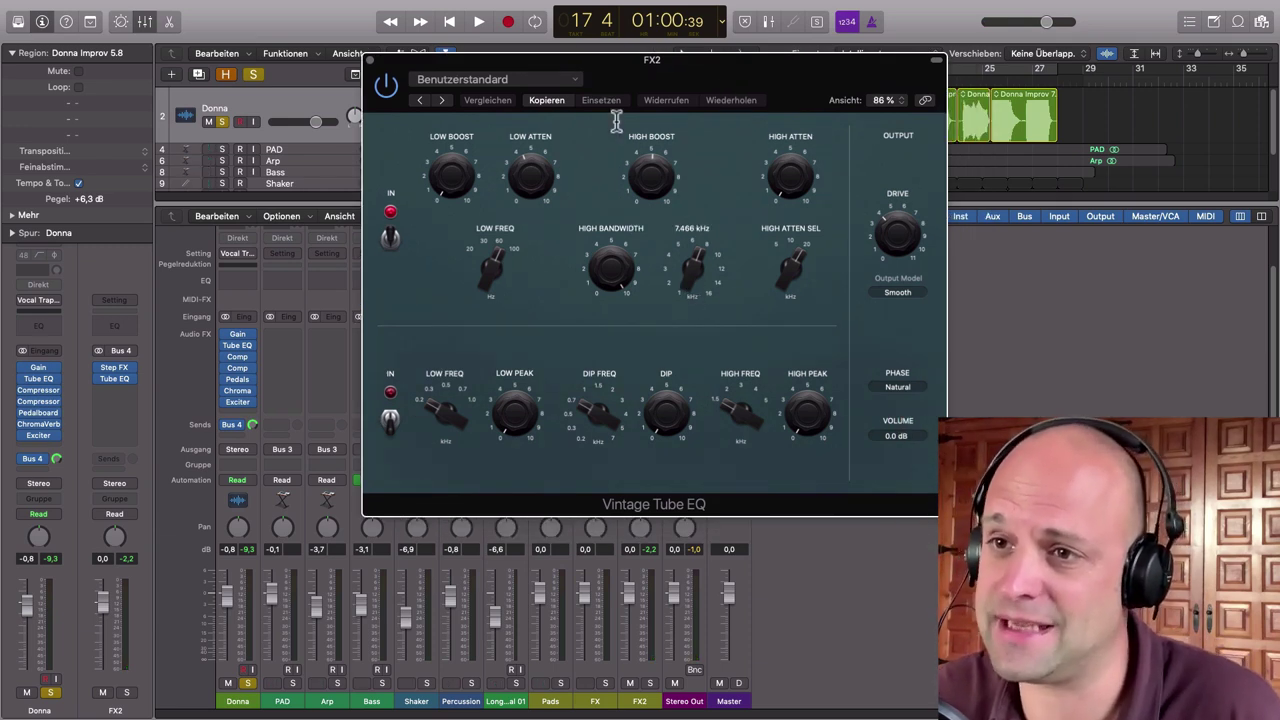
pyautogui.moveTo(690, 80); pyautogui.dragTo(839, 184)
# - Audition the soloed vocal through FX2's Tube EQ, stop playback and close the EQ
pyautogui.press('space')
pyautogui.press('space')
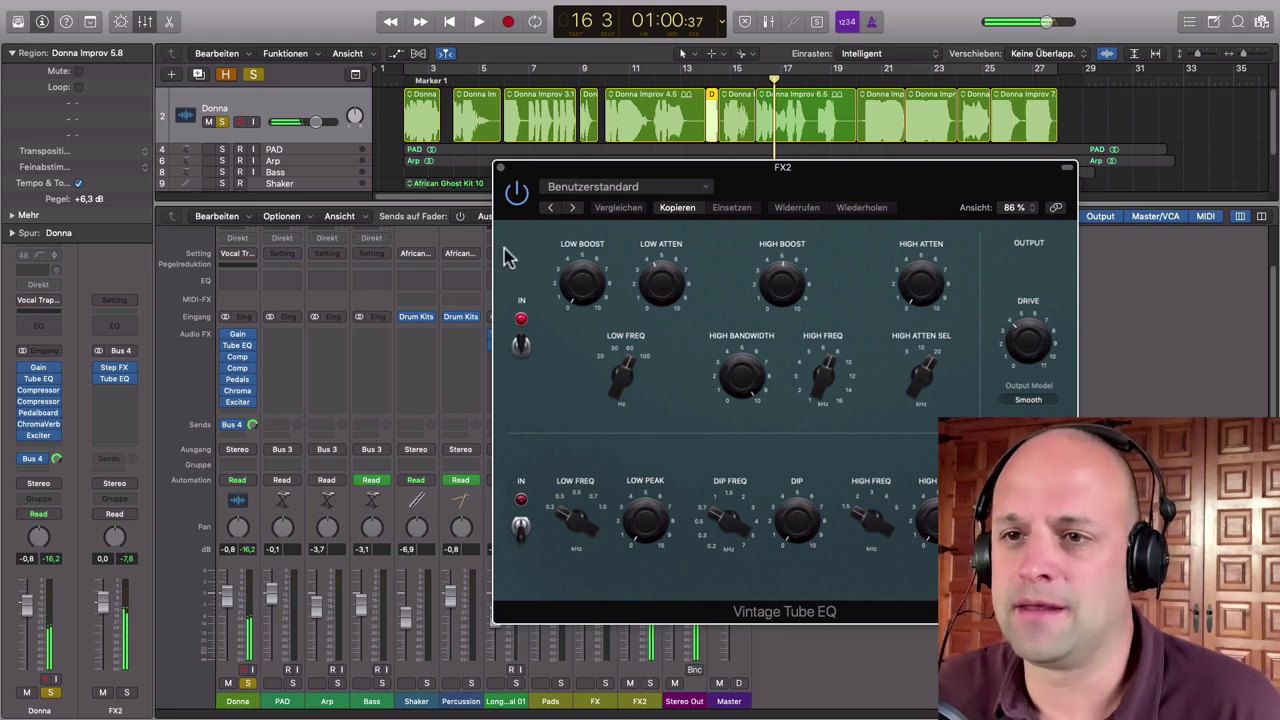
pyautogui.click(501, 168)
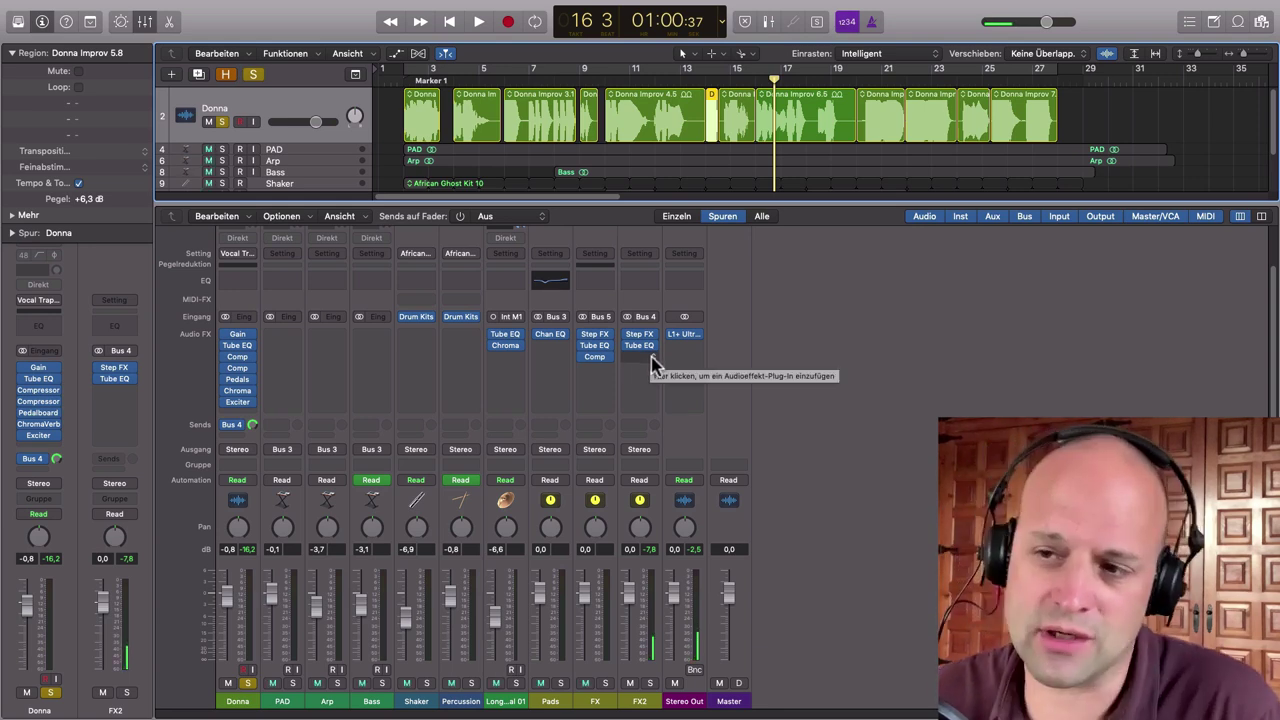
# - Insert a stereo Compressor below the Tube EQ on FX2 and choose the vocal track (Audio 4) as its side chain
pyautogui.click(652, 360)
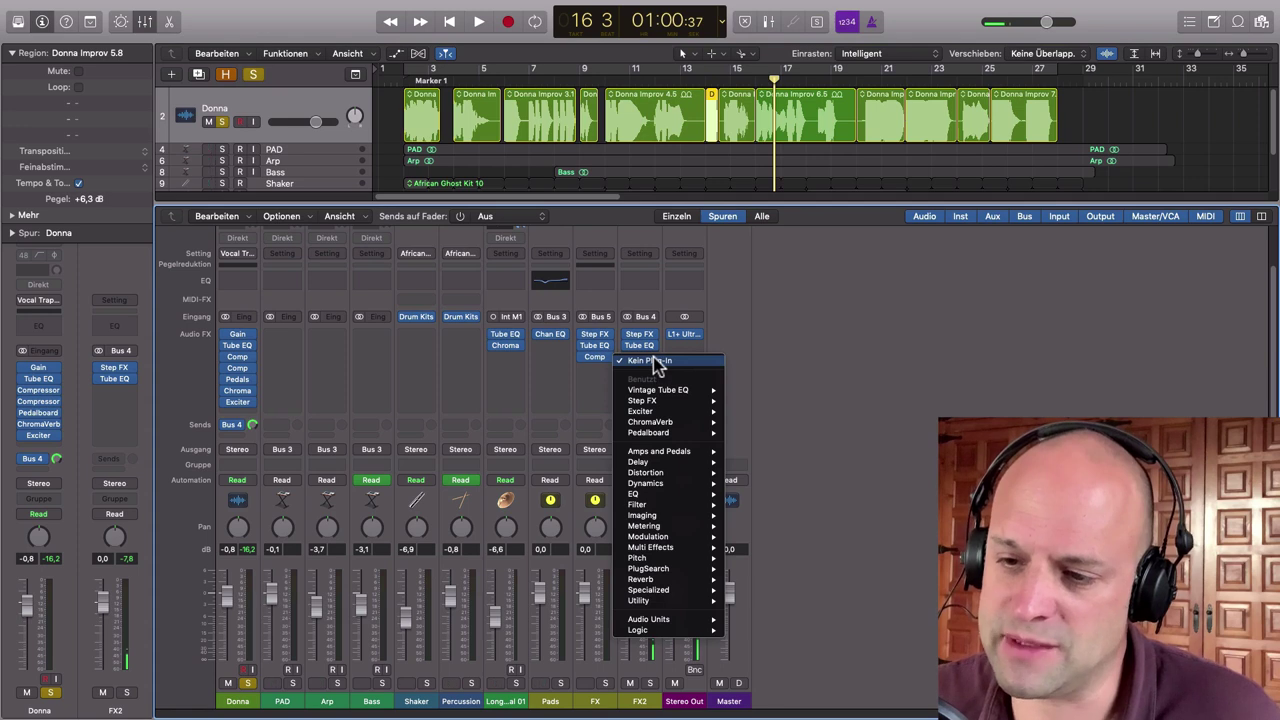
pyautogui.moveTo(667, 486)
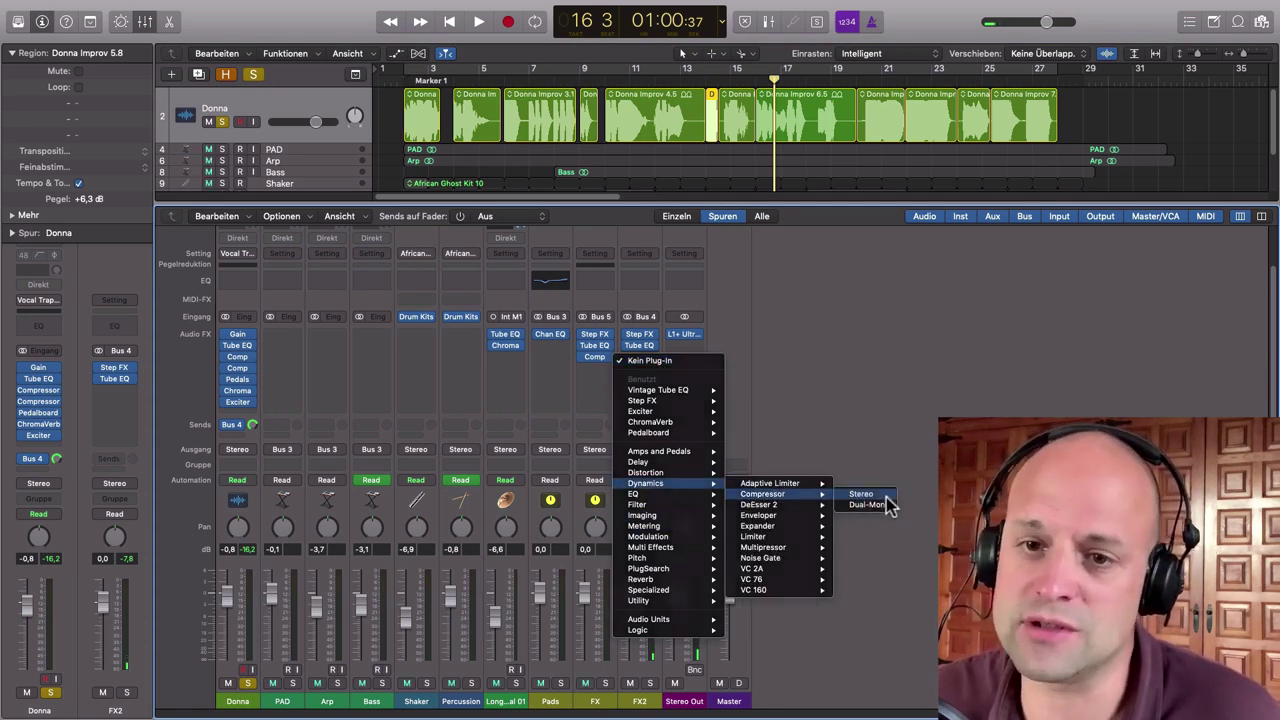
pyautogui.click(877, 505)
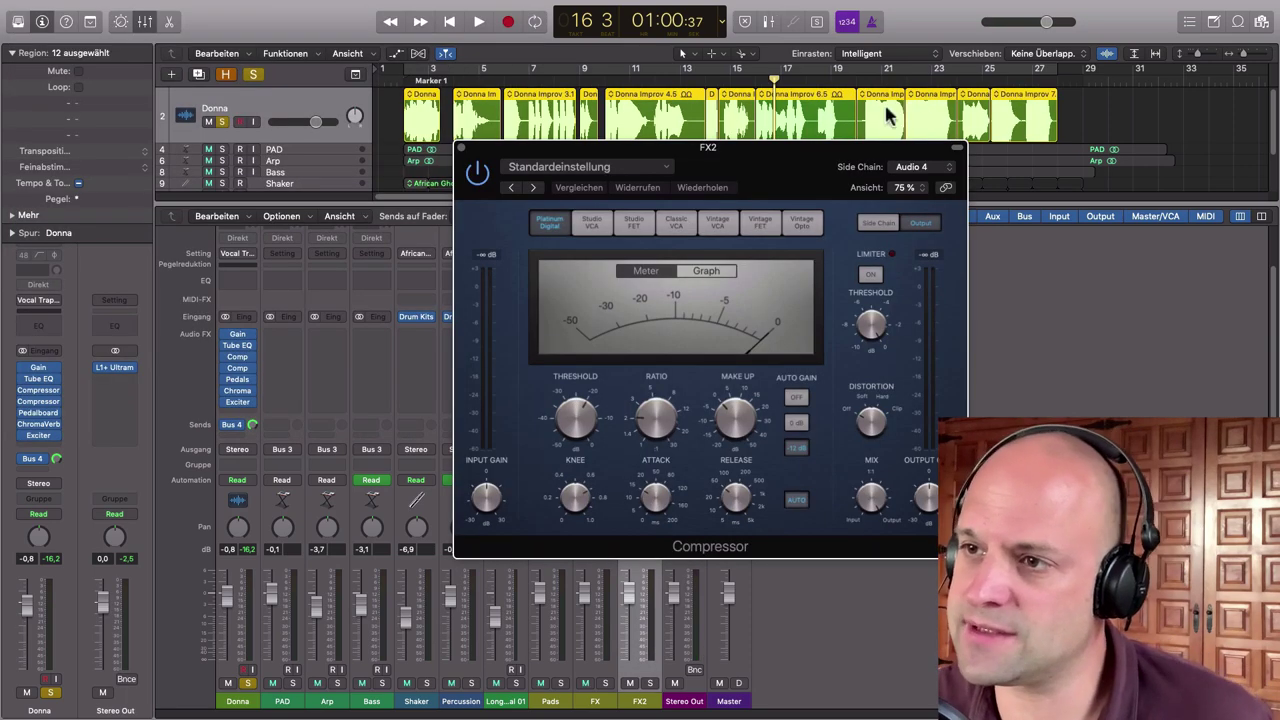
pyautogui.click(944, 168)
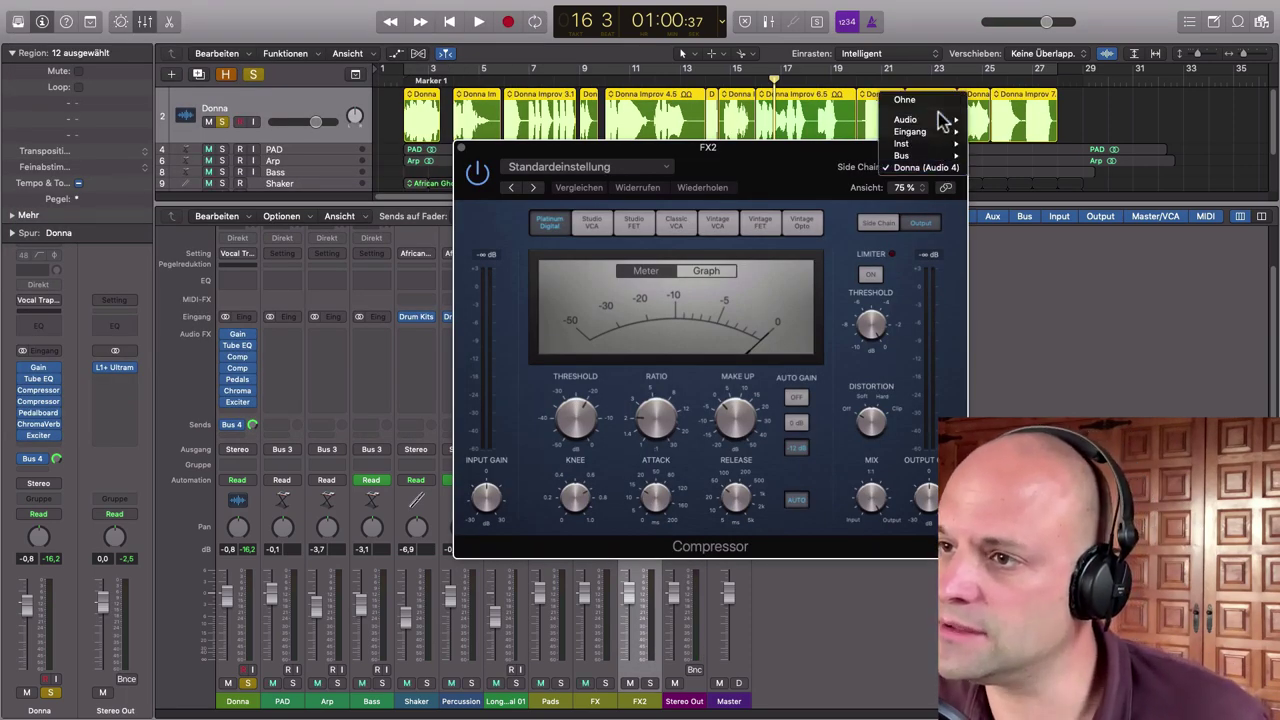
pyautogui.moveTo(915, 119)
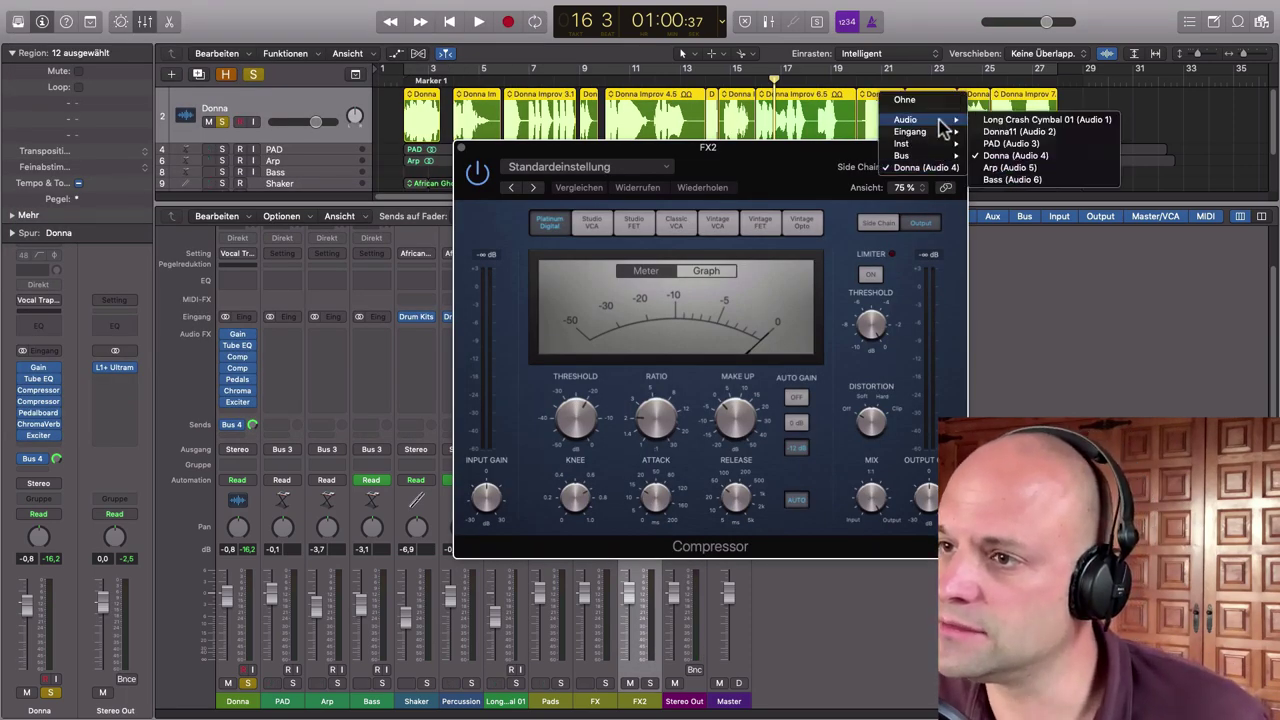
pyautogui.click(1010, 156)
pyautogui.moveTo(823, 156); pyautogui.dragTo(836, 144)
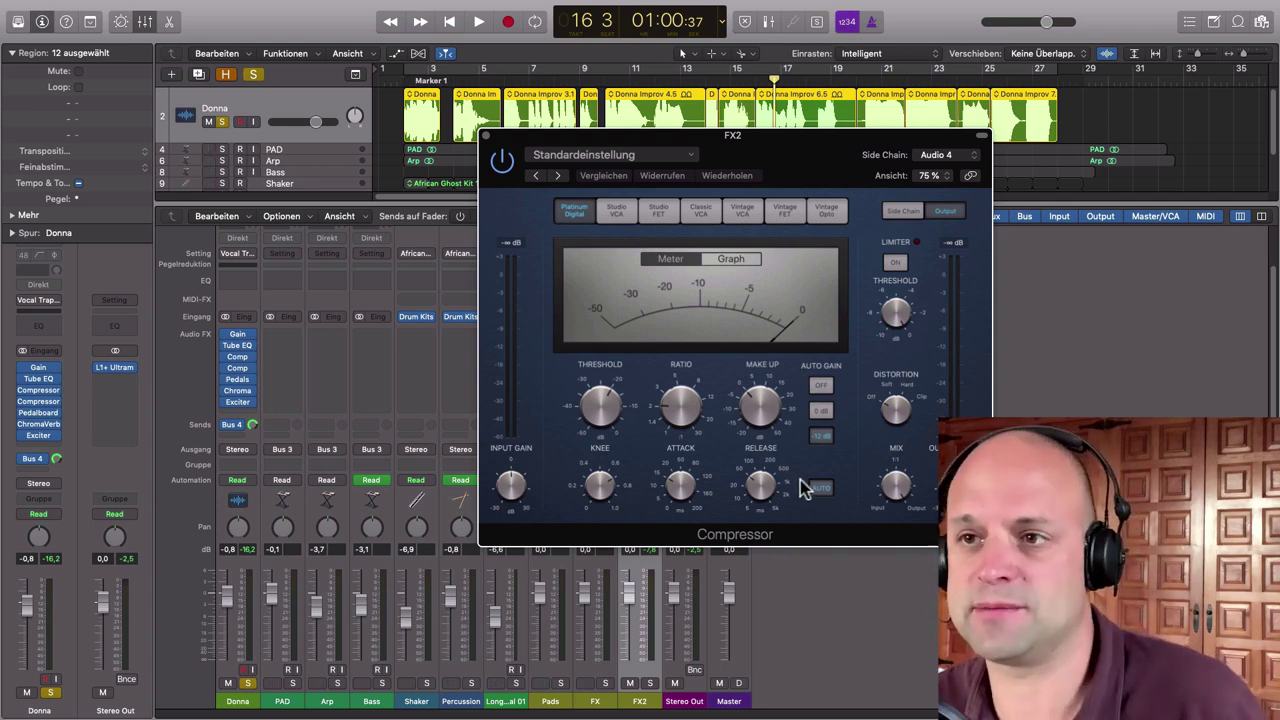
# - While playing the soloed vocal, raise the Compressor's ratio, set attack to 9.0 ms and Auto Gain to Off, then close it
pyautogui.click(812, 487)
pyautogui.press('space')
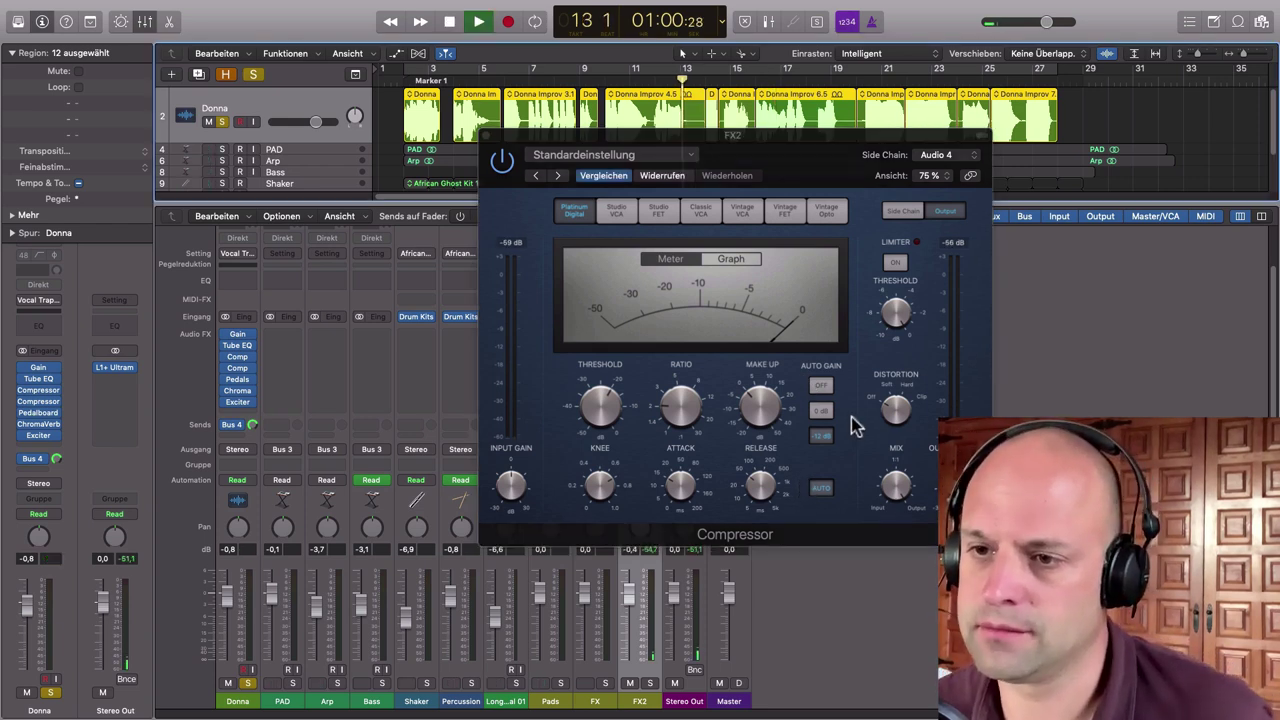
pyautogui.moveTo(675, 408); pyautogui.dragTo(598, 432)
pyautogui.moveTo(671, 479); pyautogui.dragTo(673, 488)
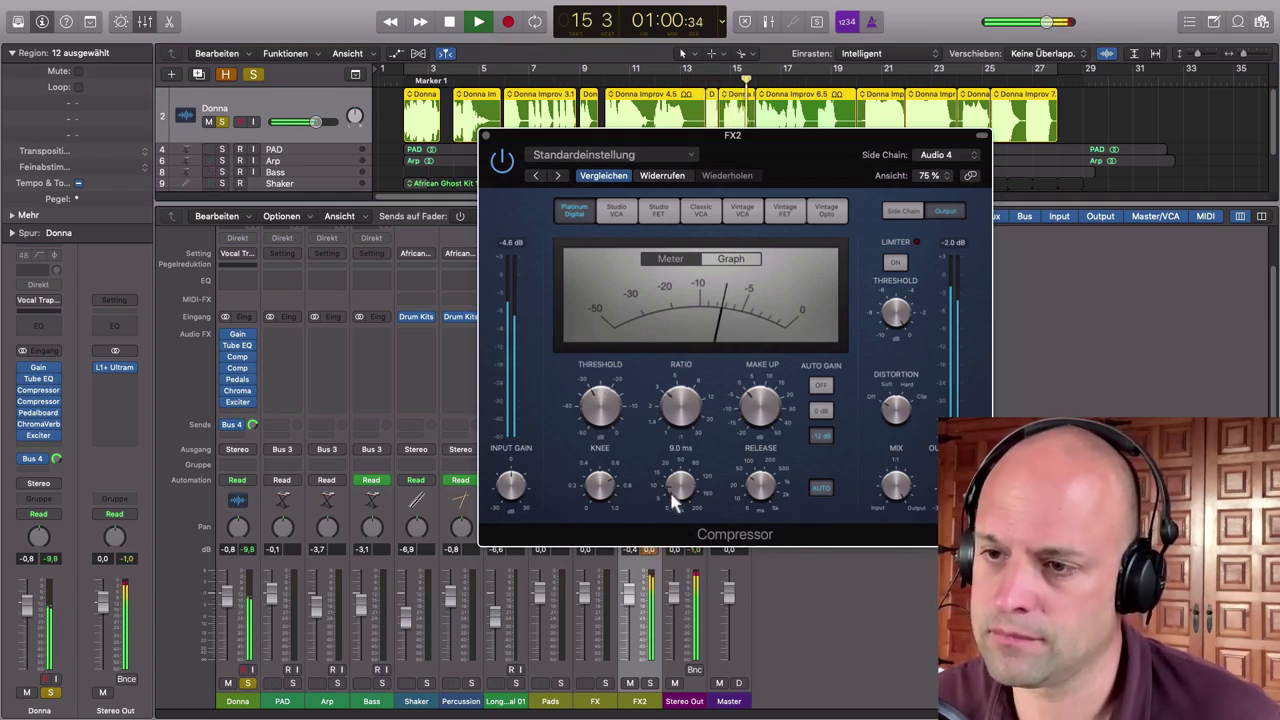
pyautogui.click(820, 385)
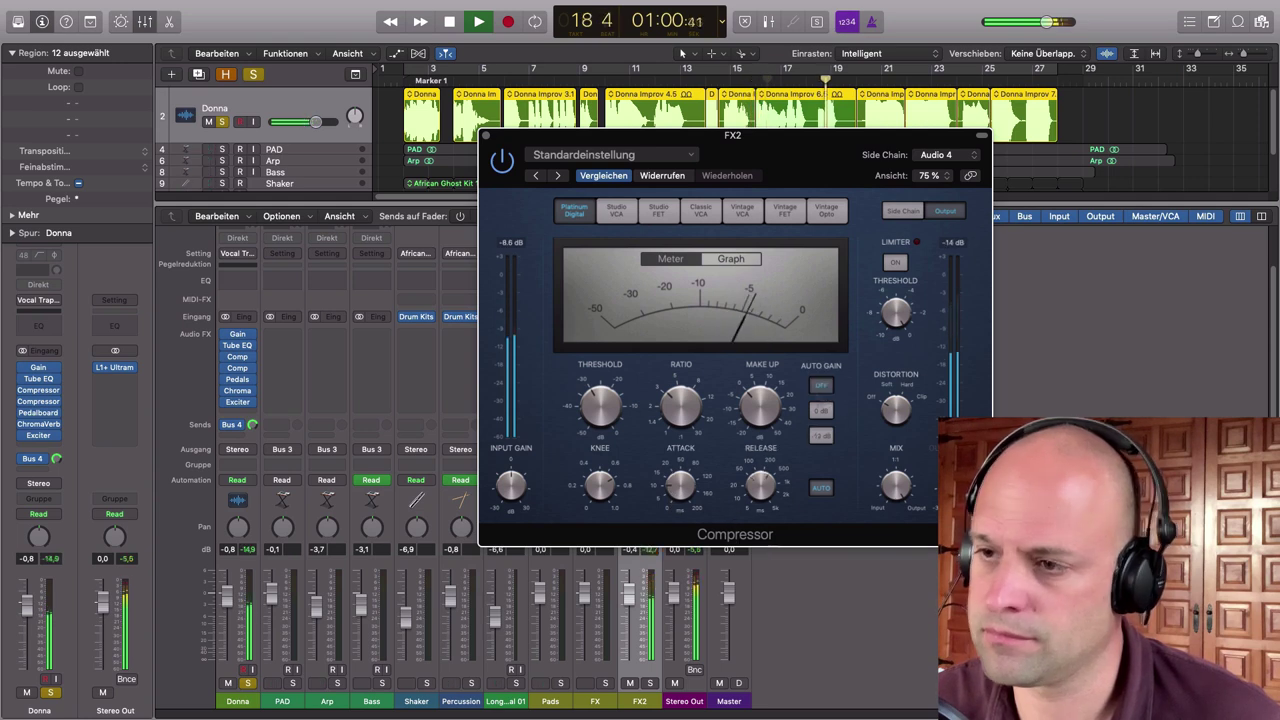
pyautogui.moveTo(788, 401)
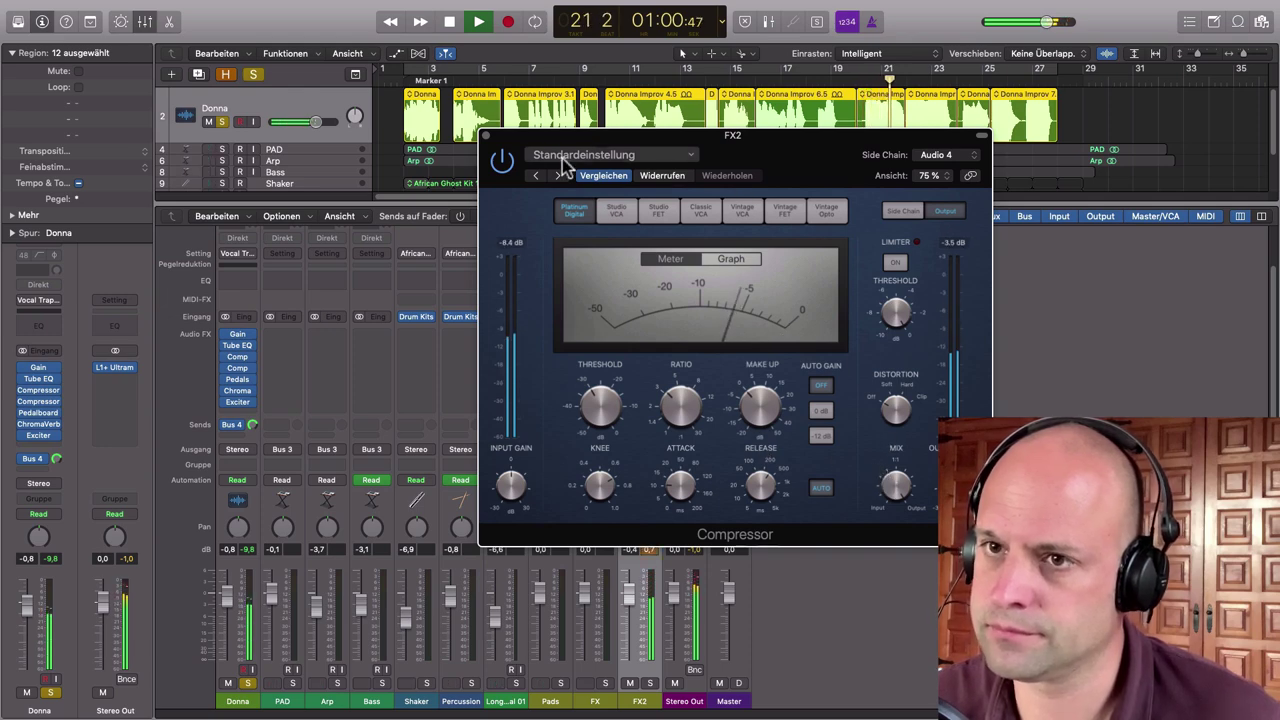
pyautogui.click(487, 136)
# - Reduce High Boost and High Bandwidth in FX2's Tube EQ, set High Freq to 10.666 kHz, close it and stop playback
pyautogui.click(639, 345)
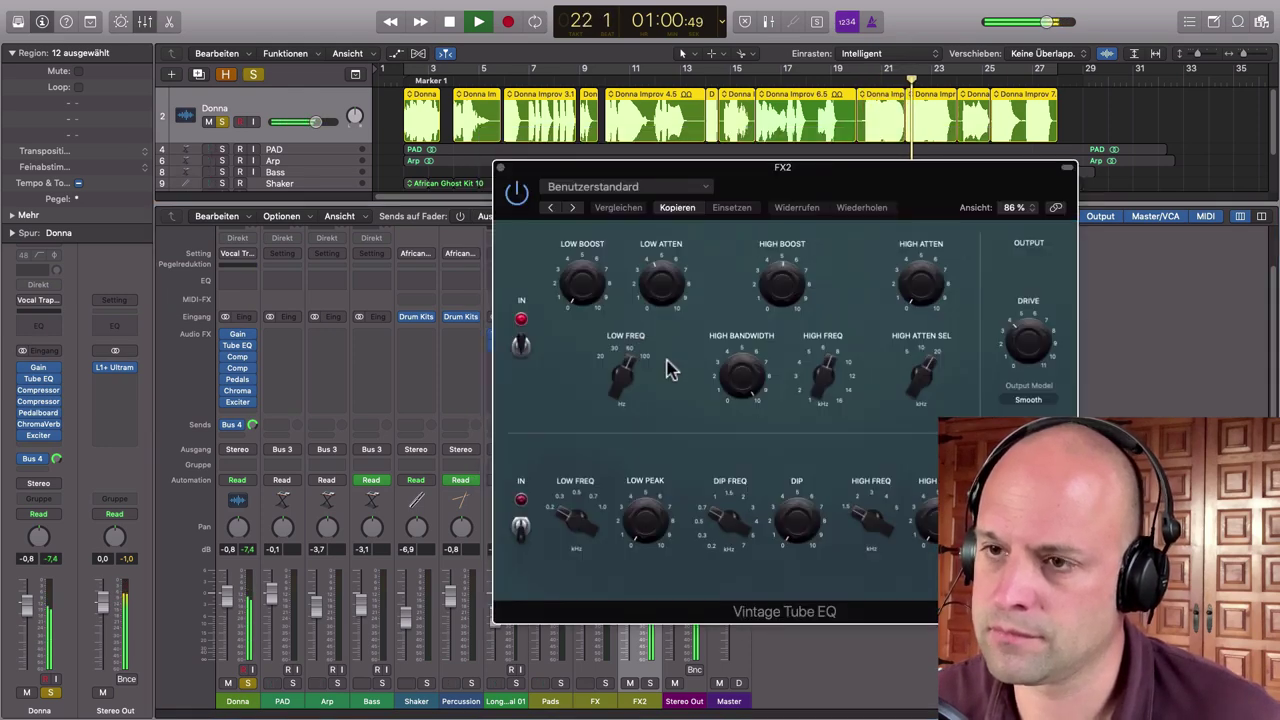
pyautogui.moveTo(783, 290)
pyautogui.moveTo(783, 290); pyautogui.dragTo(767, 305)
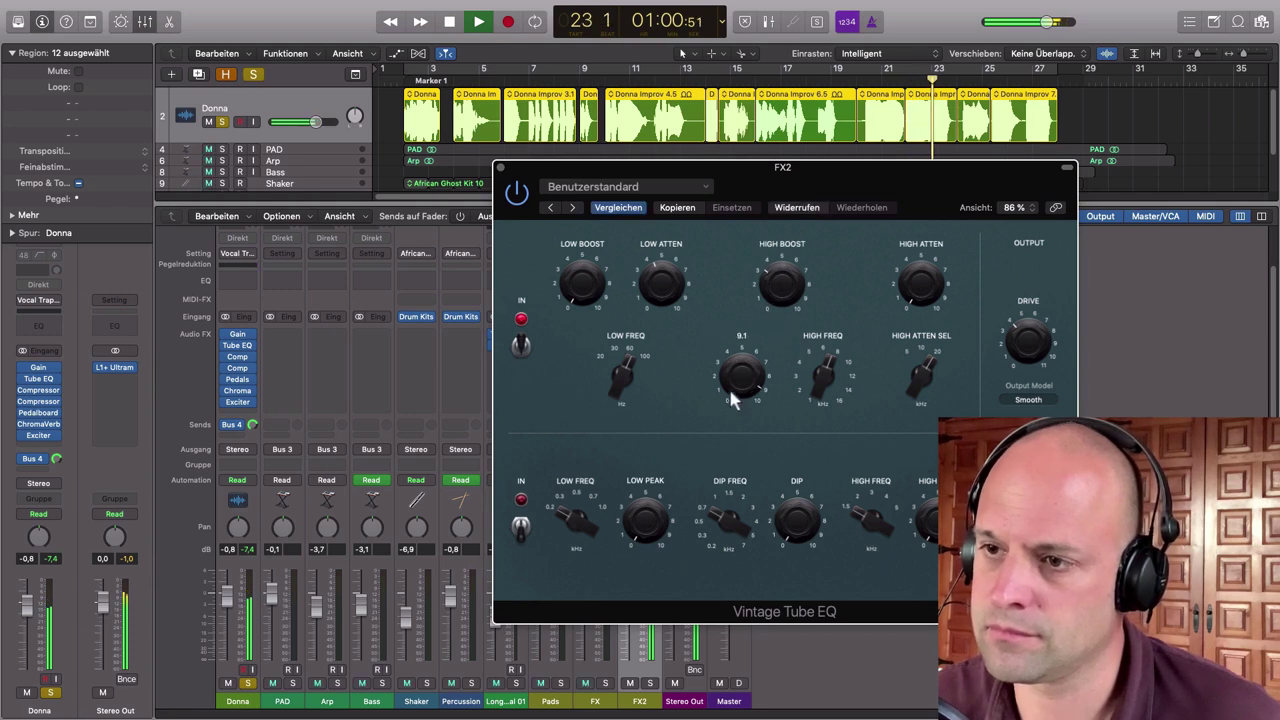
pyautogui.moveTo(820, 390)
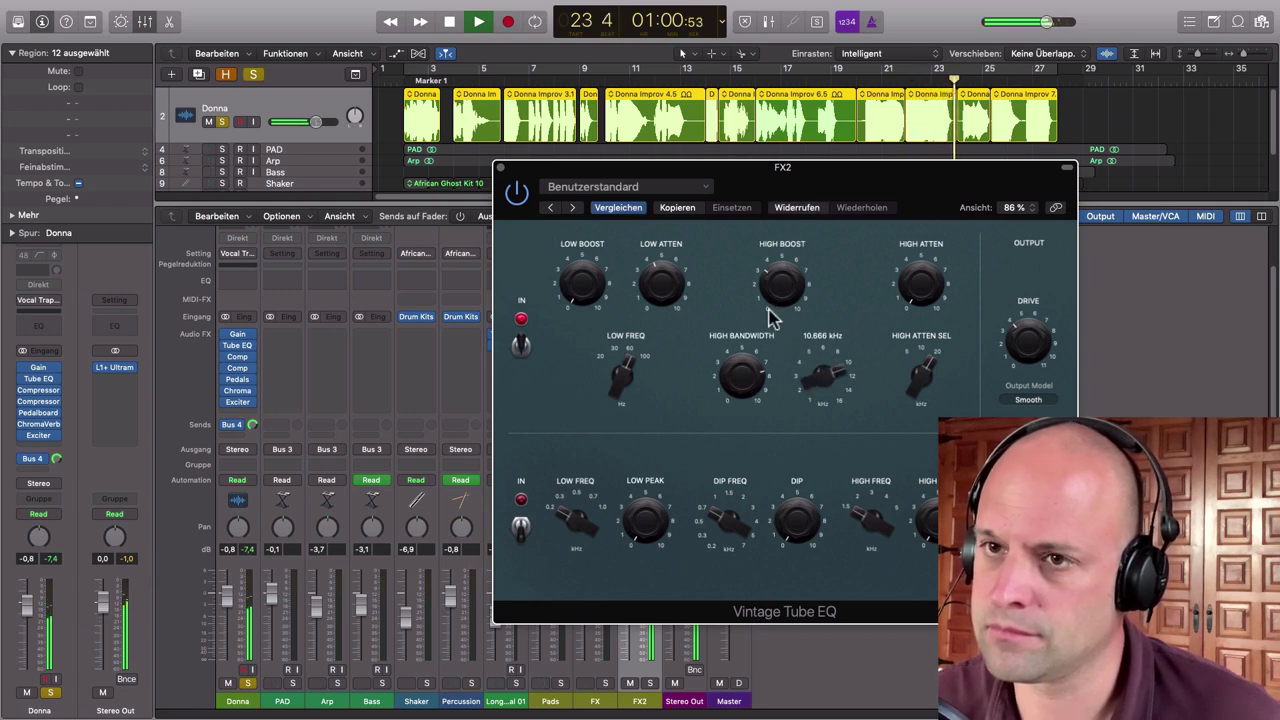
pyautogui.click(499, 167)
pyautogui.press('space')
# - Lower the FX2 channel's fader to -13.6 dB and reset its peak level display
pyautogui.moveTo(628, 595); pyautogui.dragTo(628, 630)
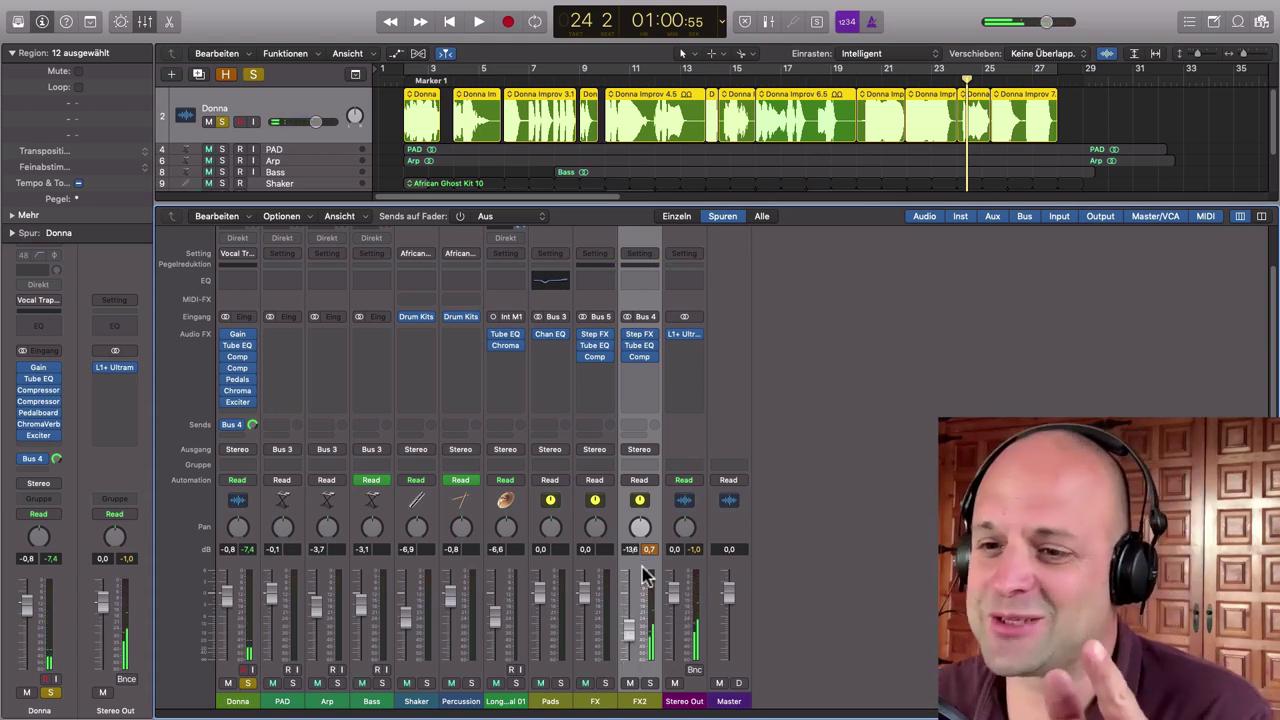
pyautogui.click(650, 550)
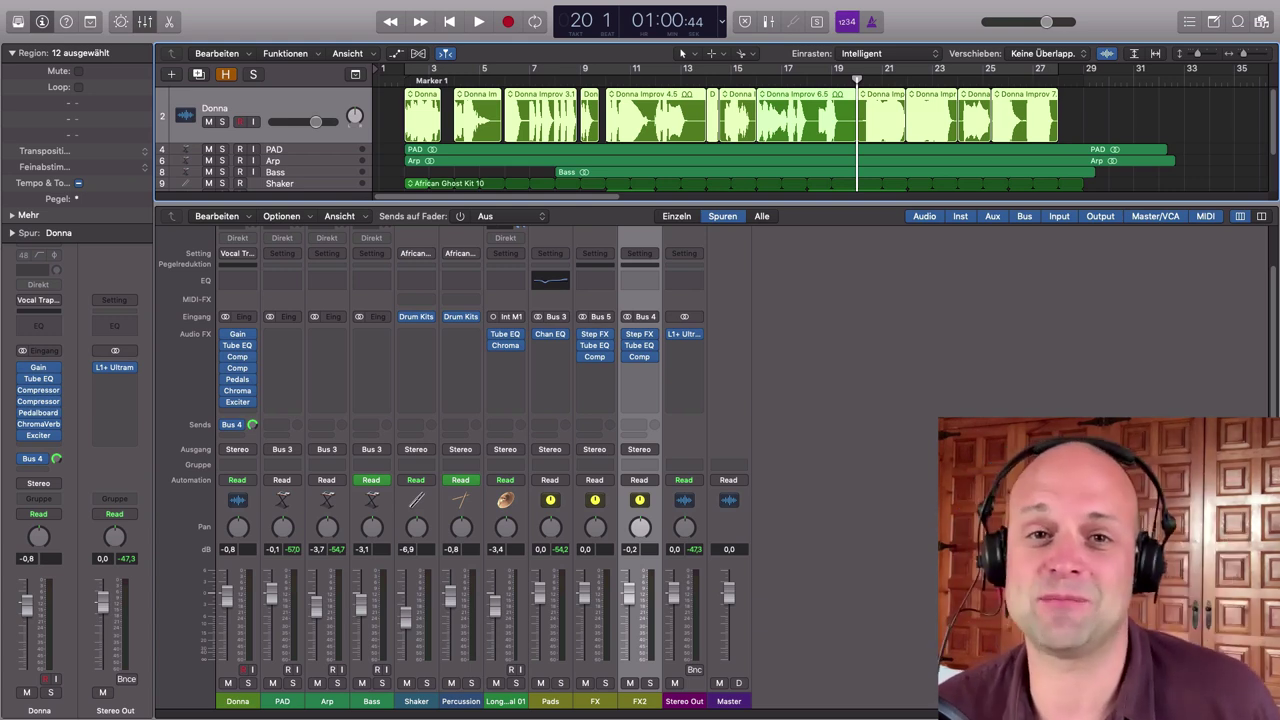
# - Play the full mix from Marker 1 to audition the processed vocal with the other tracks
pyautogui.click(404, 81)
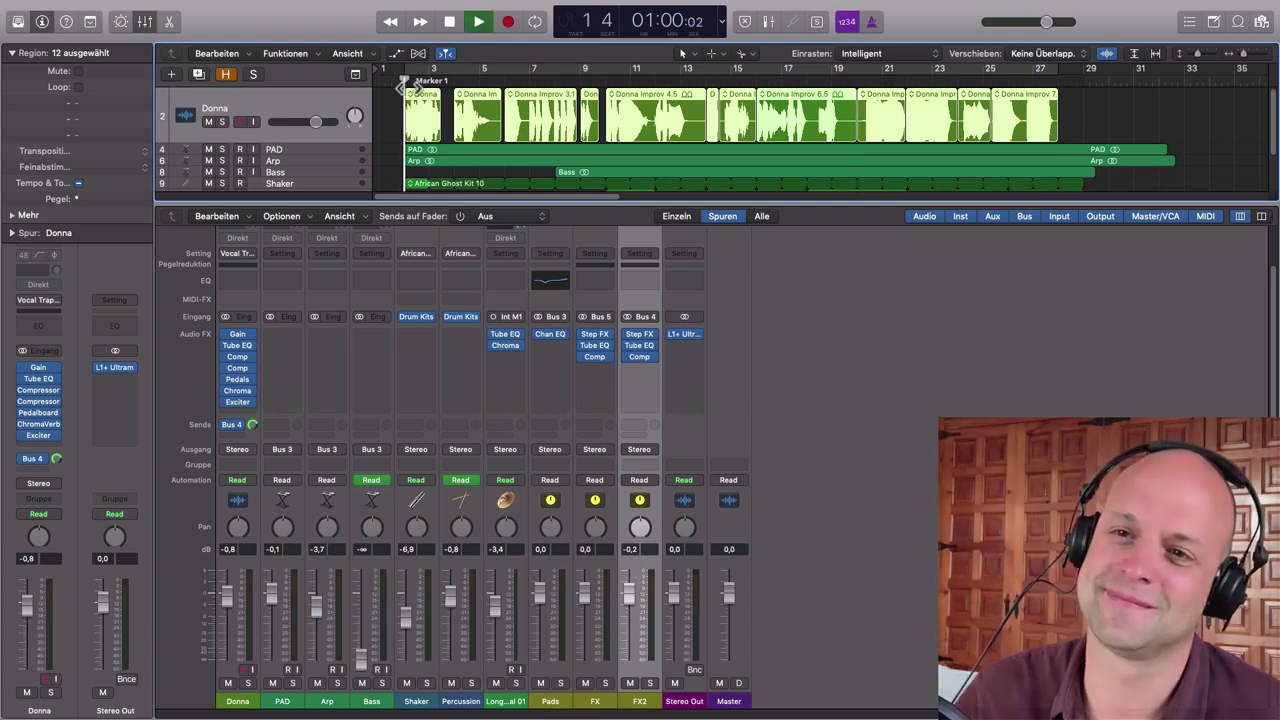
pyautogui.press('space')
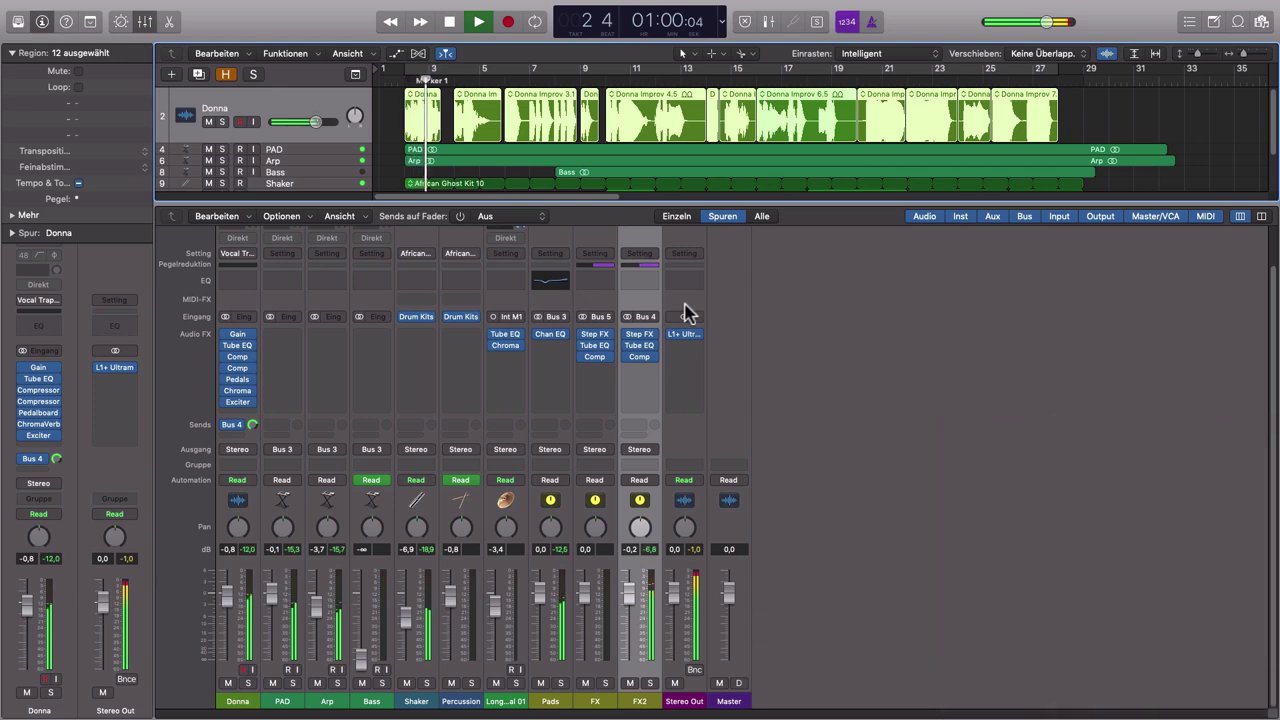